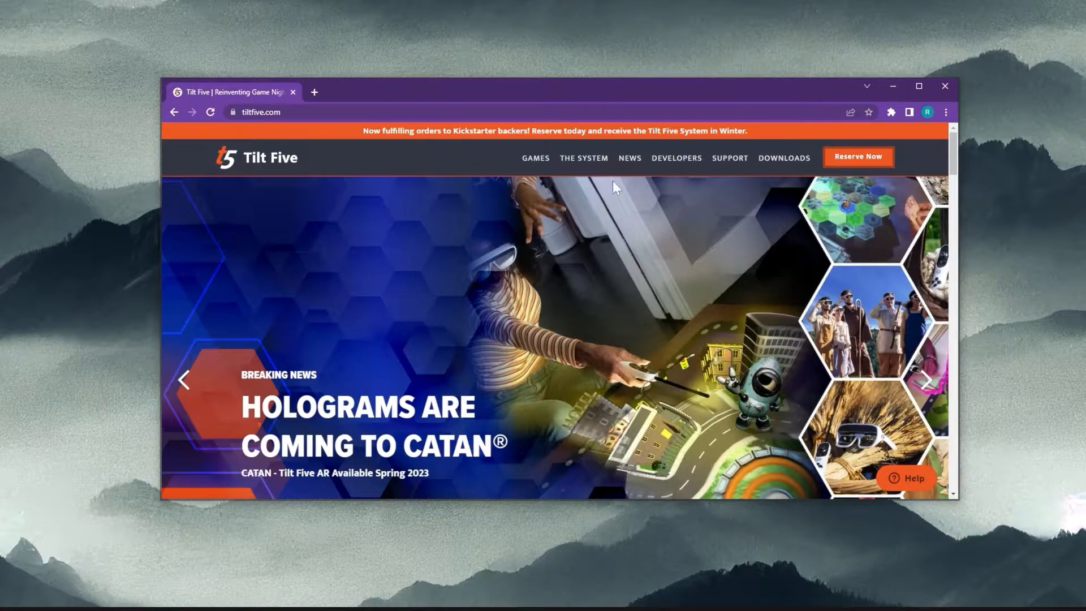
- Download the Tilt Five driver setup and the Unreal SDK Beta from the Tilt Five developers page
{"action": "left_click", "coordinate": [677, 161]}
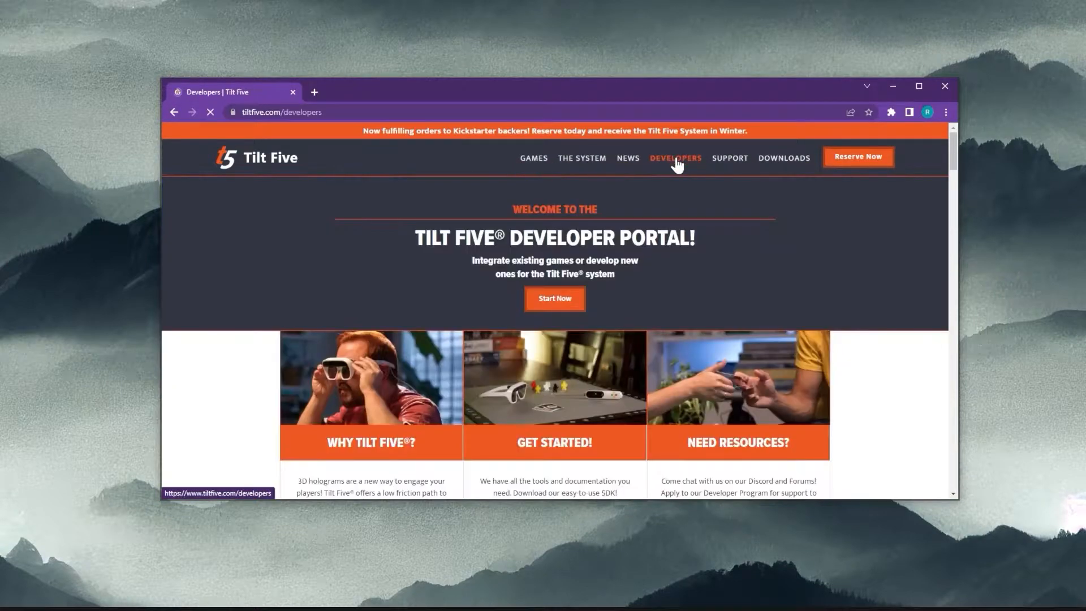
{"action": "scroll", "coordinate": [541, 327], "scroll_direction": "down", "scroll_amount": 2}
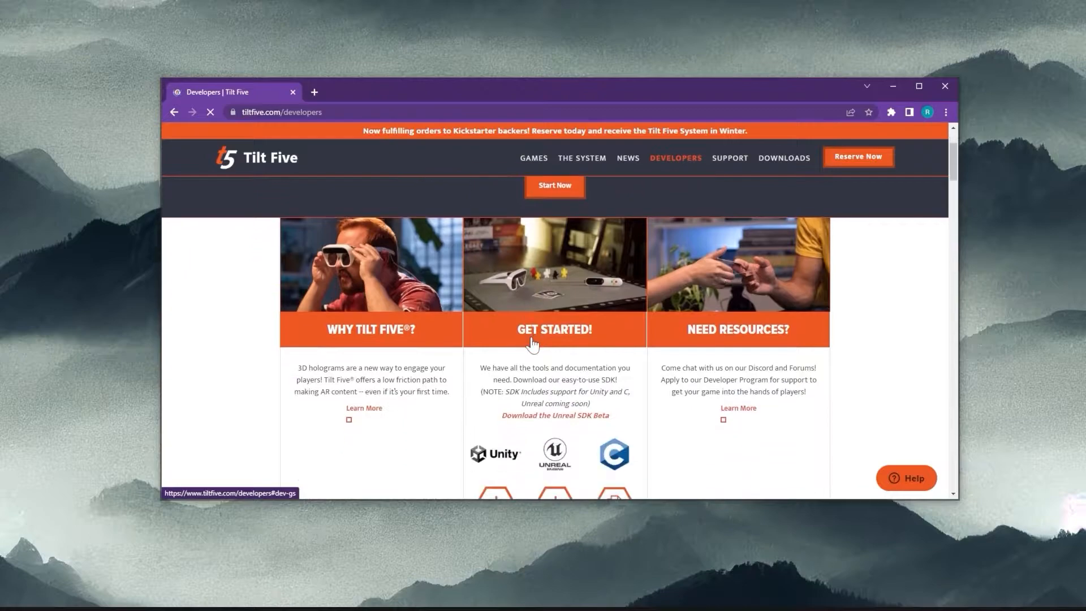
{"action": "scroll", "coordinate": [521, 315], "scroll_direction": "down", "scroll_amount": 1}
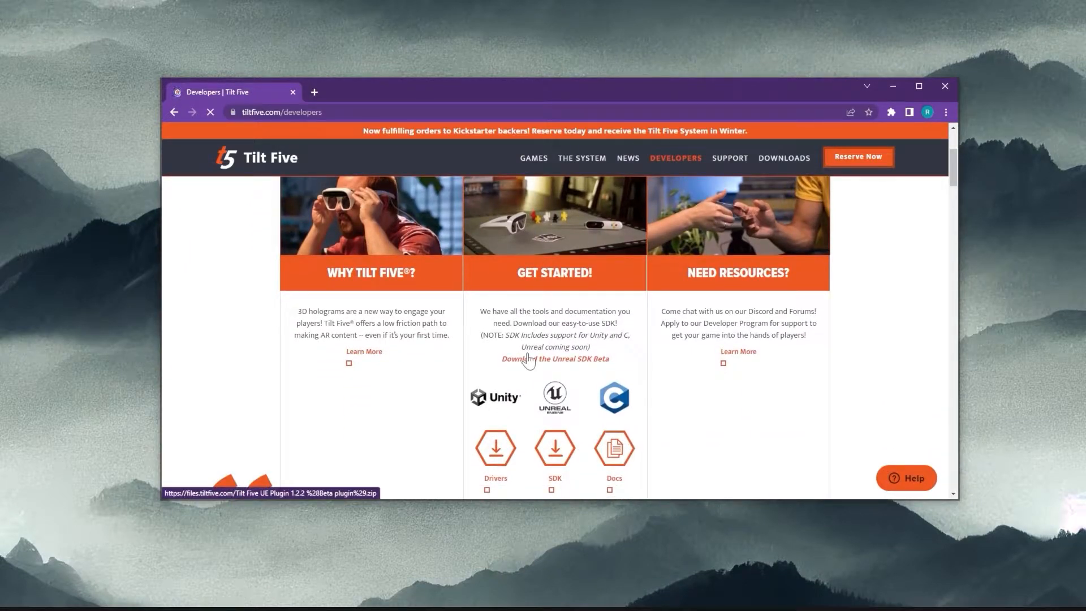
{"action": "left_click", "coordinate": [496, 447]}
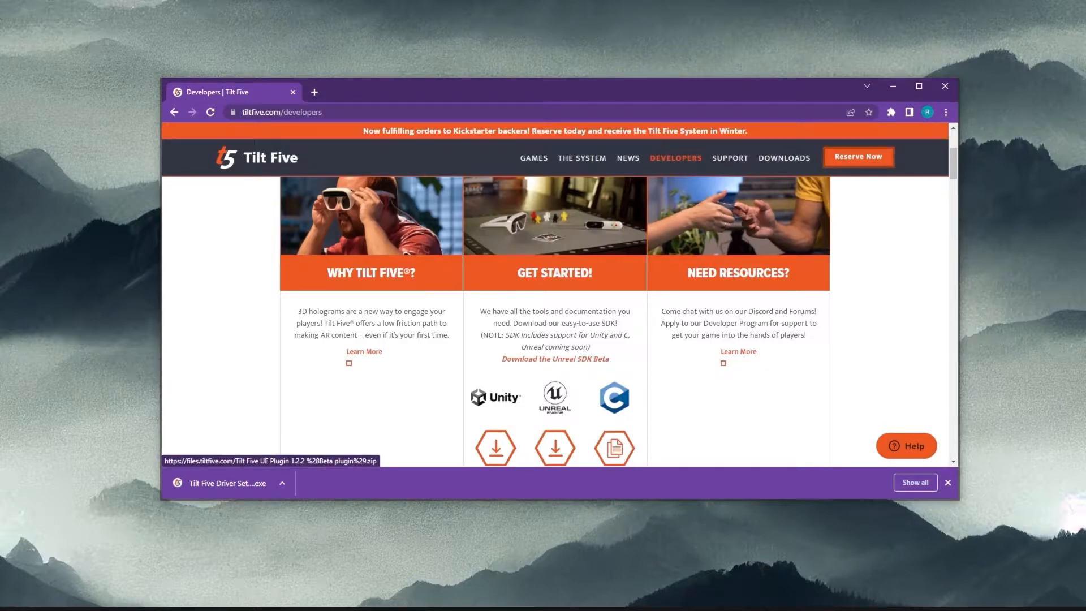
{"action": "left_click", "coordinate": [551, 360]}
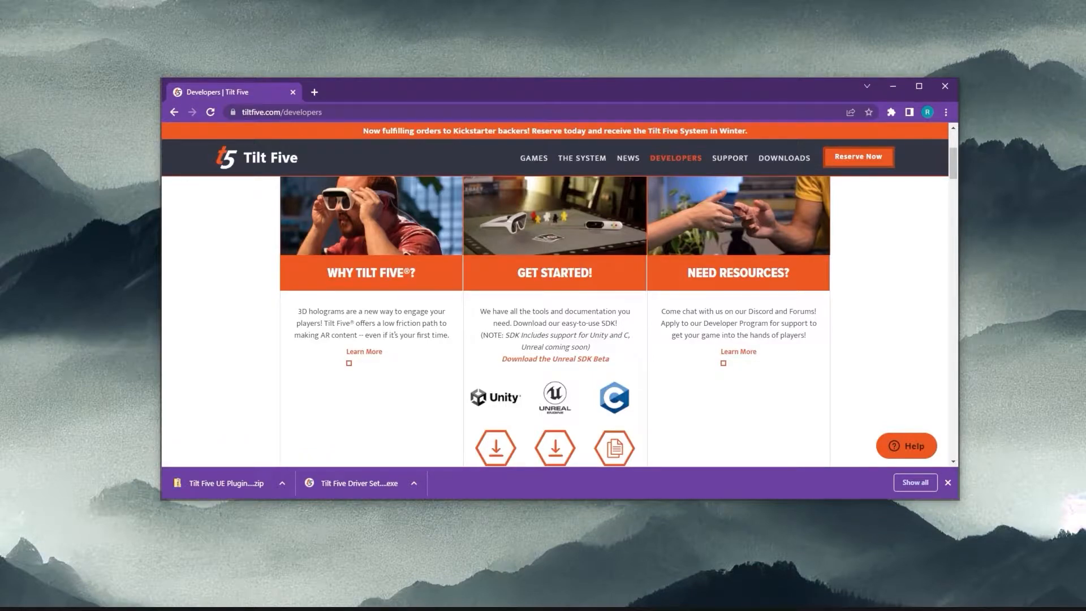
- Install the Tilt Five driver into C:\Program Files\TiltFive and show the Glasses1 info in the Tilt Five Control Panel
{"action": "left_click_drag", "start_coordinate": [541, 86], "coordinate": [569, 195]}
{"action": "left_click_drag", "start_coordinate": [373, 198], "coordinate": [367, 224]}
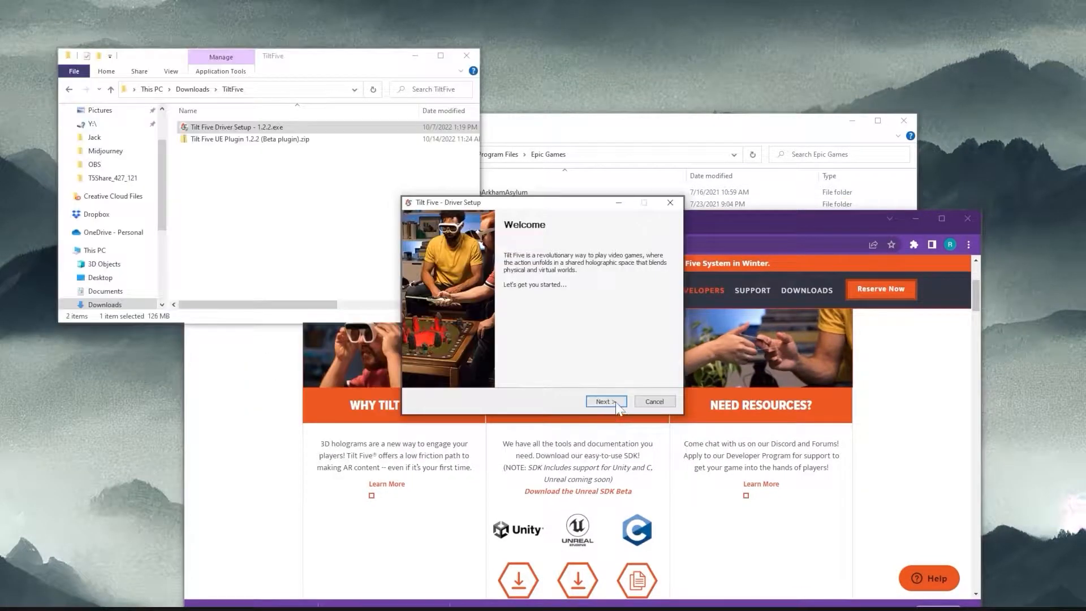
{"action": "left_click", "coordinate": [606, 401]}
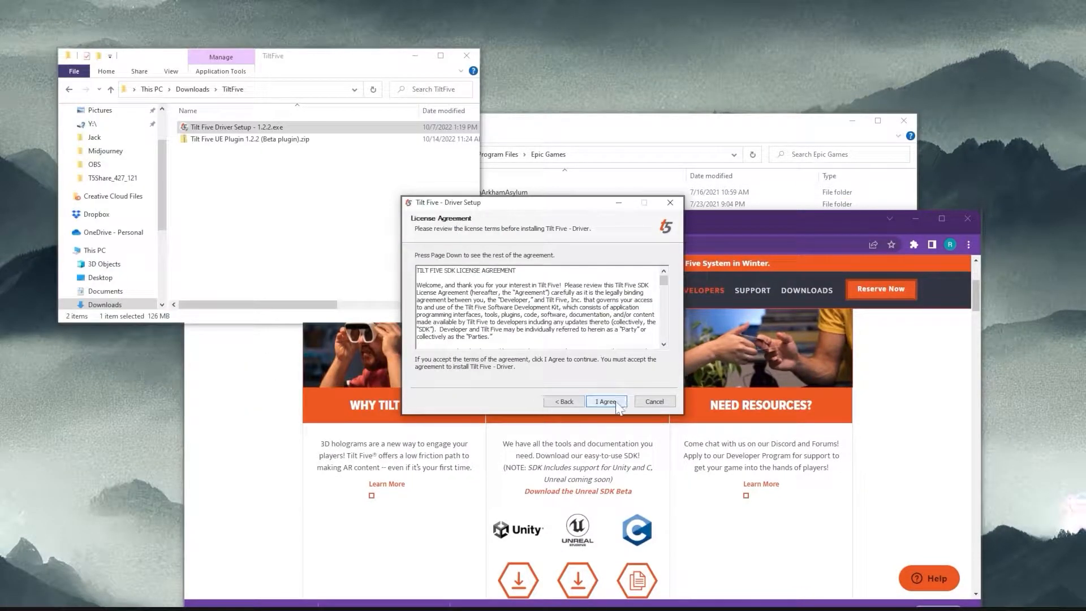
{"action": "left_click", "coordinate": [606, 401]}
{"action": "left_click", "coordinate": [606, 401]}
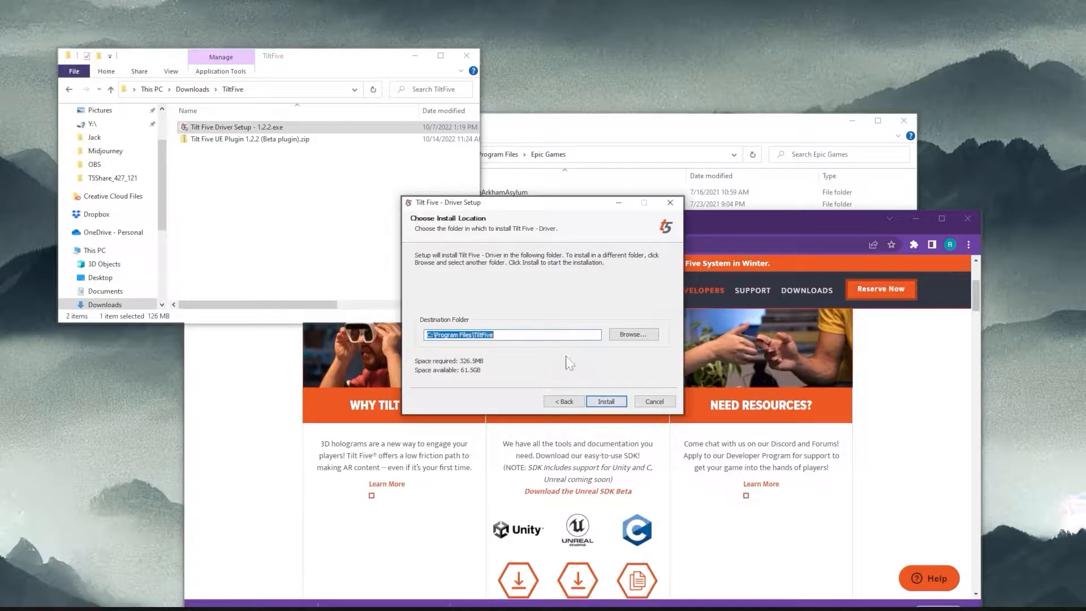
{"action": "left_click", "coordinate": [606, 401]}
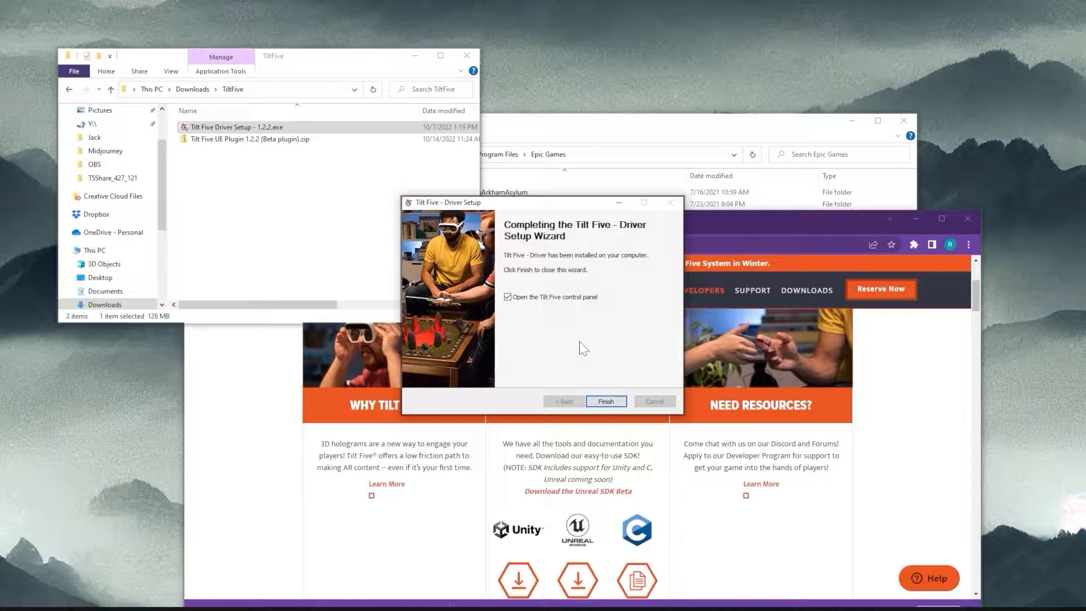
{"action": "left_click", "coordinate": [601, 400]}
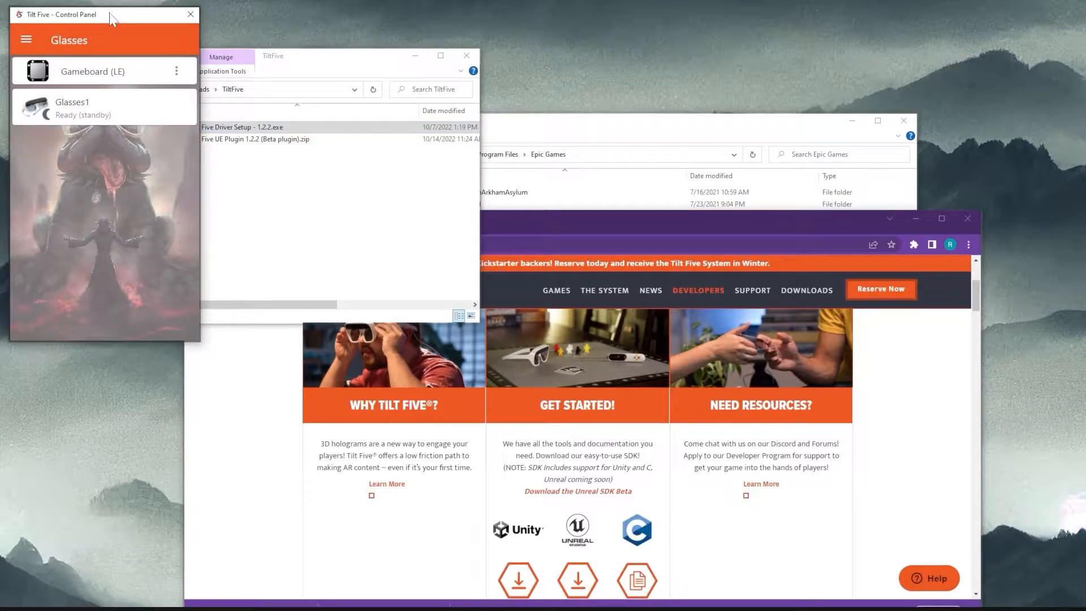
{"action": "left_click", "coordinate": [112, 116]}
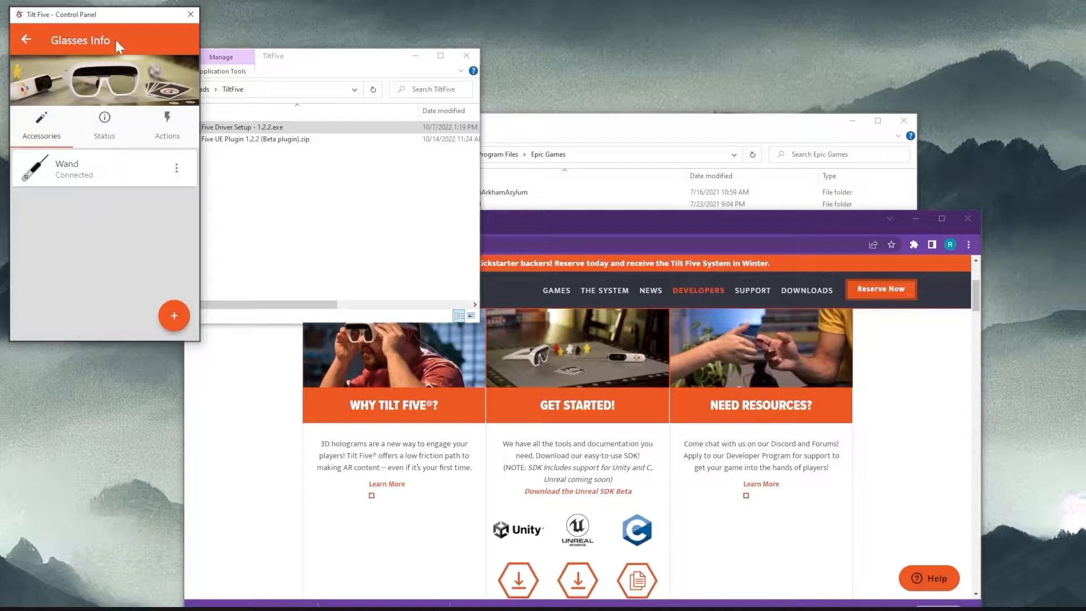
- Extract Tilt Five UE Plugin 1.2.2 (Beta plugin).zip into its own folder inside Downloads\TiltFive
{"action": "left_click_drag", "start_coordinate": [331, 62], "coordinate": [435, 46]}
{"action": "left_click", "coordinate": [367, 166]}
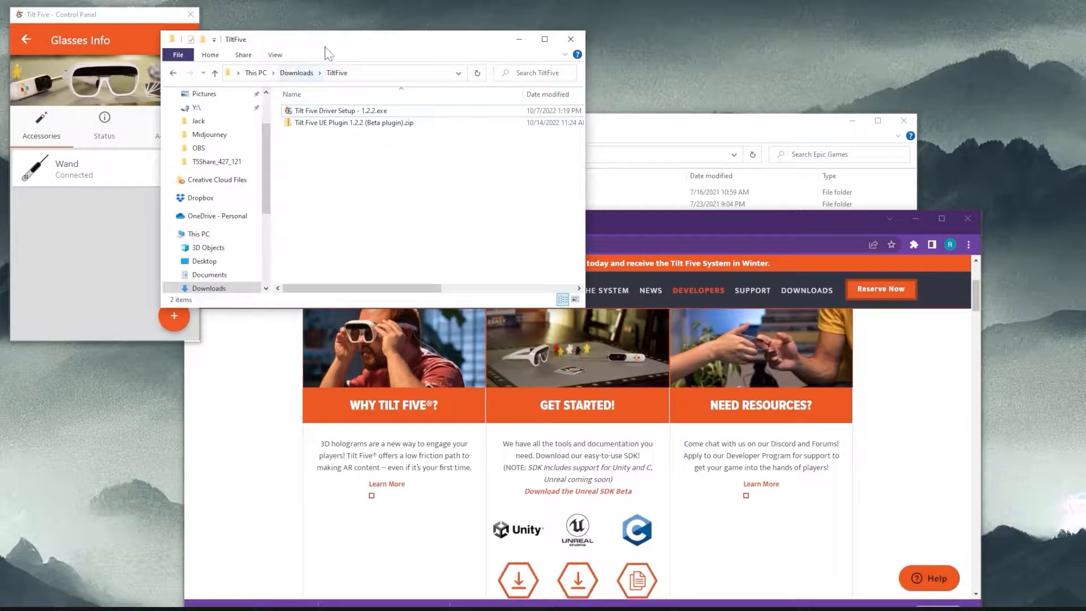
{"action": "left_click_drag", "start_coordinate": [328, 39], "coordinate": [321, 36]}
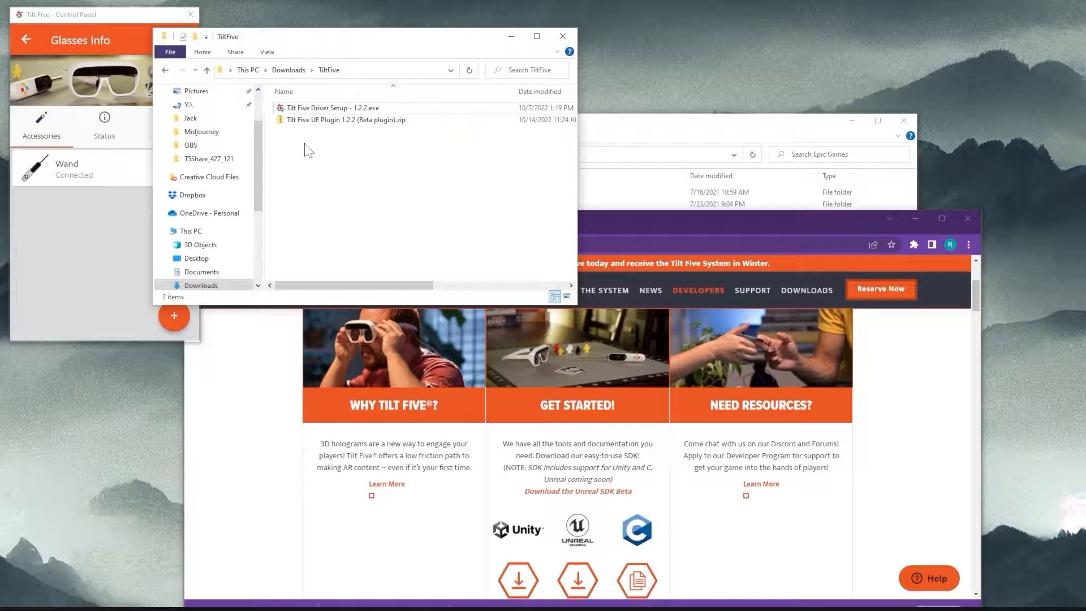
{"action": "left_click", "coordinate": [284, 124]}
{"action": "right_click", "coordinate": [283, 122]}
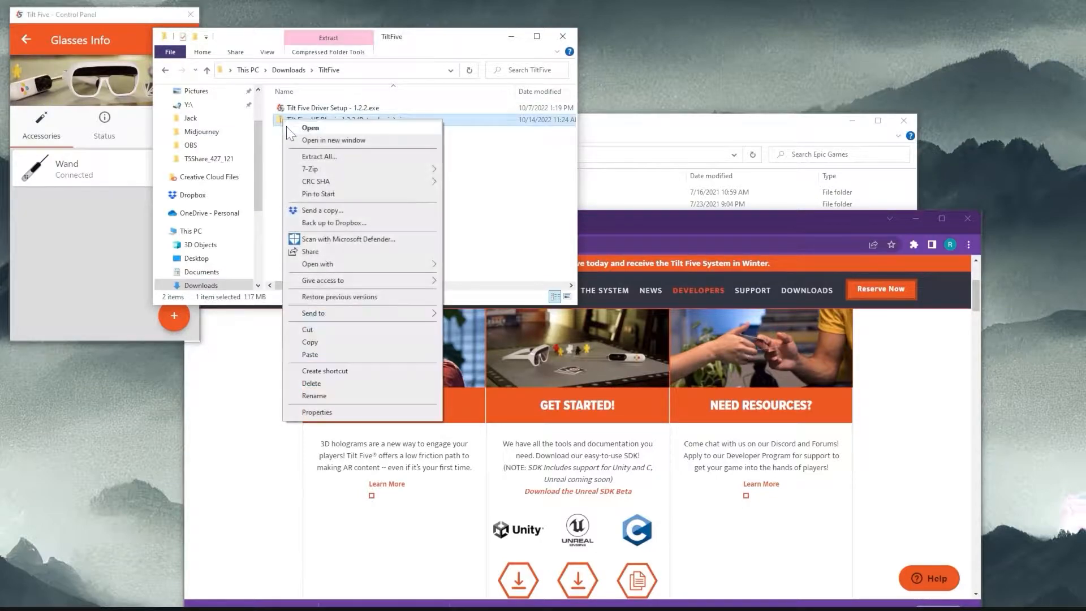
{"action": "mouse_move", "coordinate": [317, 168]}
{"action": "left_click", "coordinate": [477, 208]}
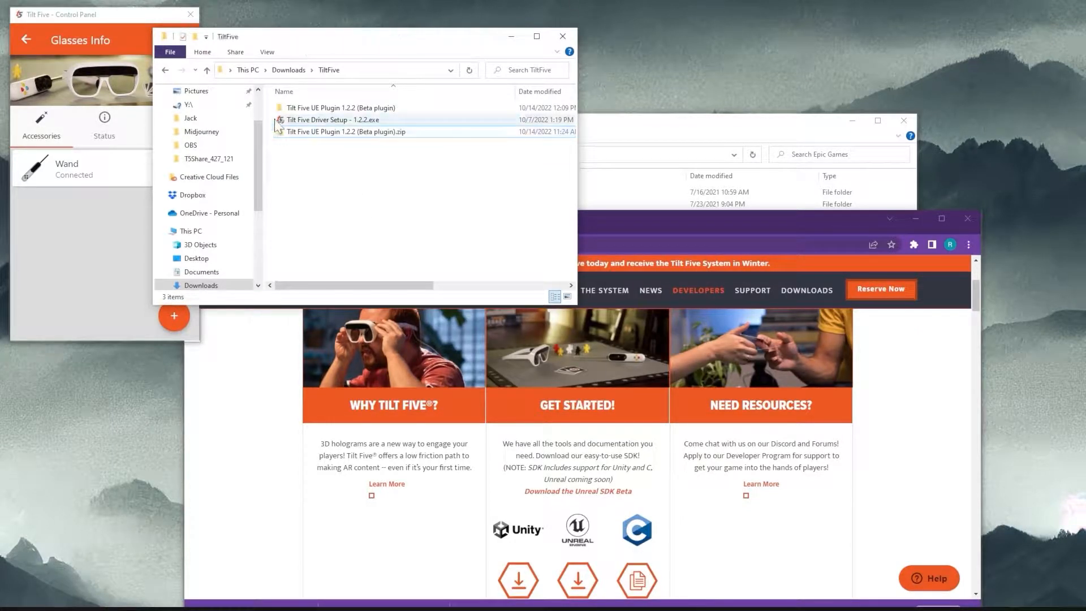
- Copy the TiltFive folder from the UE 4.27 folder of the extracted Tilt Five UE Plugin 1.2.2
{"action": "double_click", "coordinate": [314, 108]}
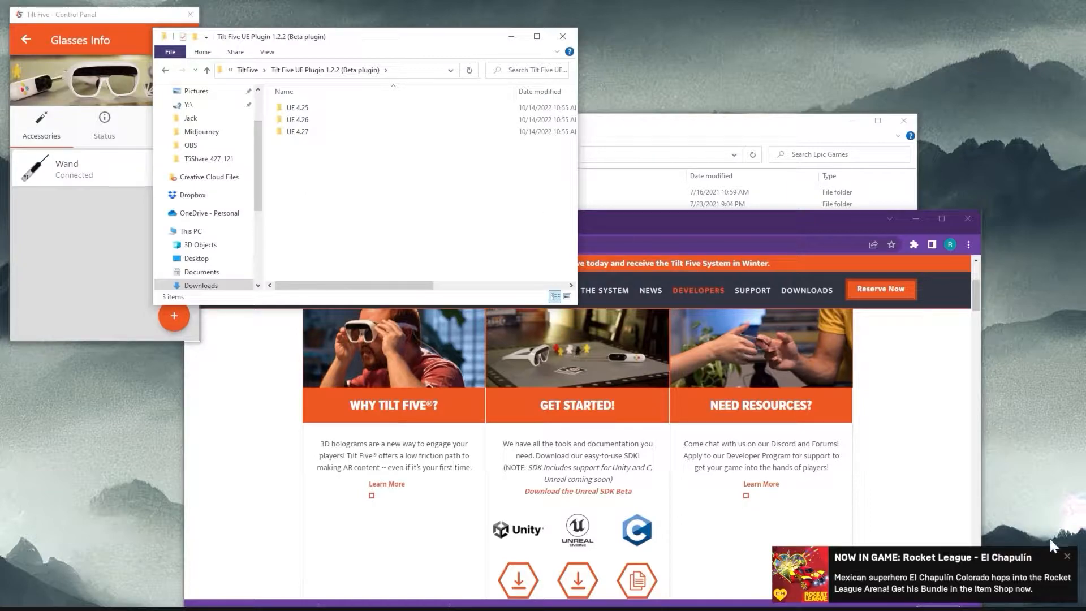
{"action": "left_click", "coordinate": [1067, 557]}
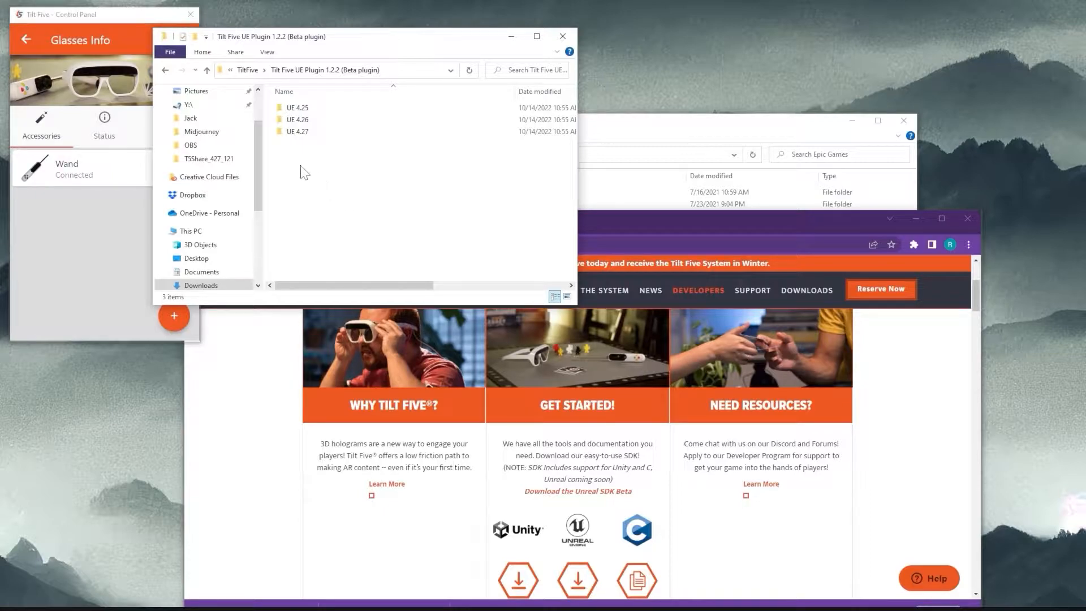
{"action": "double_click", "coordinate": [280, 135]}
{"action": "left_click", "coordinate": [278, 112]}
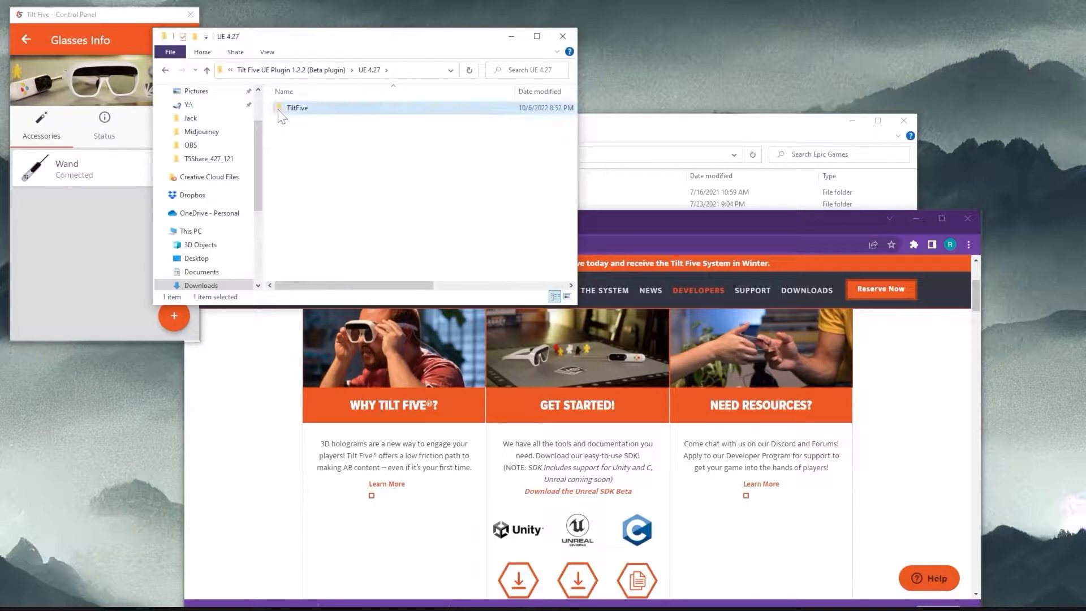
{"action": "right_click", "coordinate": [277, 110]}
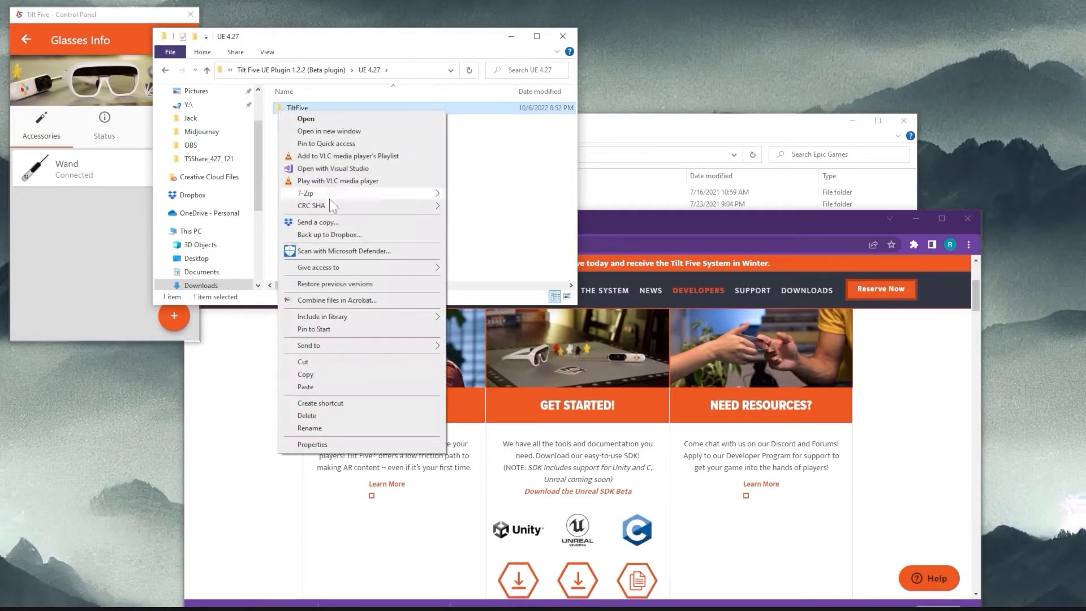
{"action": "left_click", "coordinate": [303, 375]}
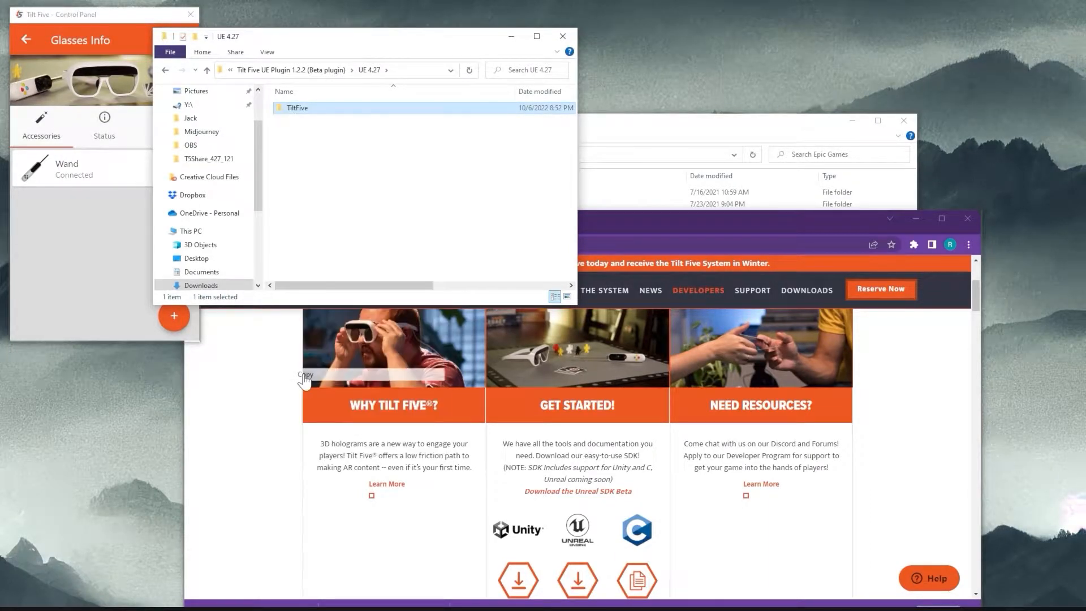
{"action": "left_click", "coordinate": [310, 205]}
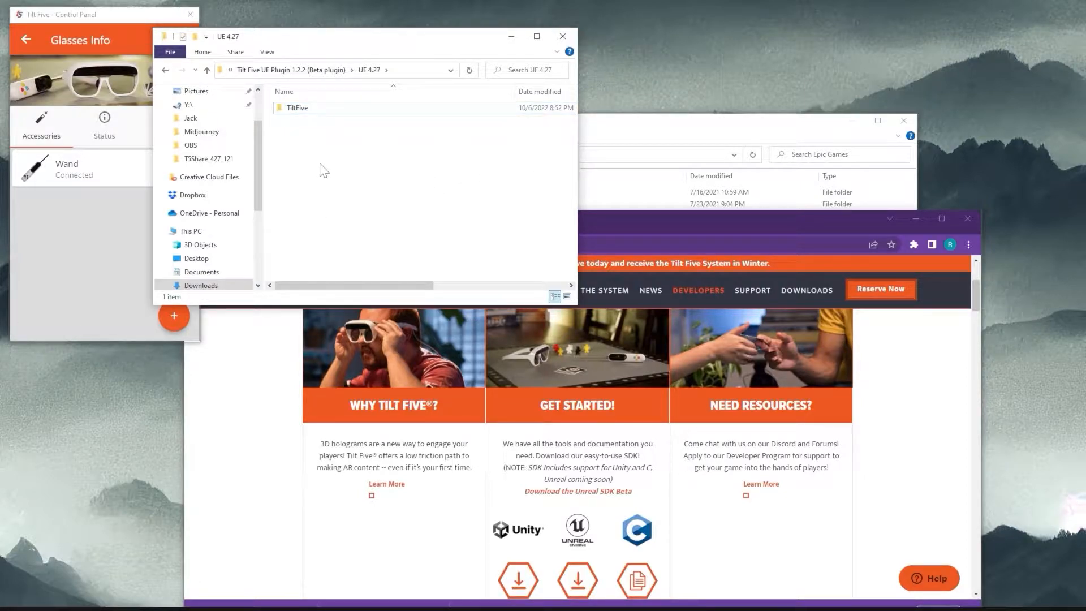
- Paste the copied TiltFive folder into Epic Games\UE_4.27\Engine\Plugins, replacing the files in the destination
{"action": "left_click", "coordinate": [615, 133]}
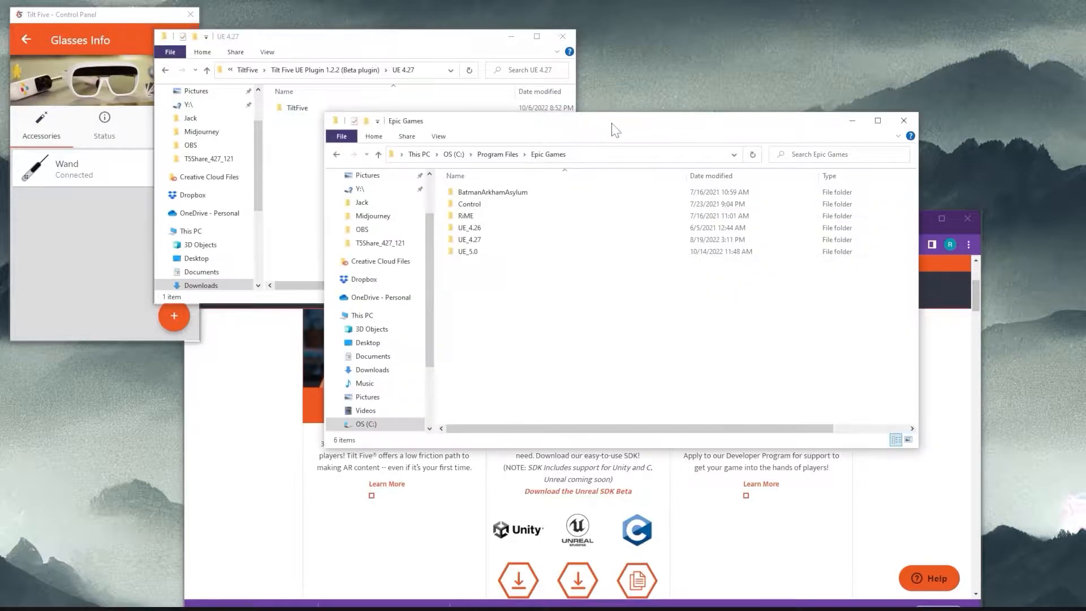
{"action": "left_click_drag", "start_coordinate": [598, 130], "coordinate": [611, 124]}
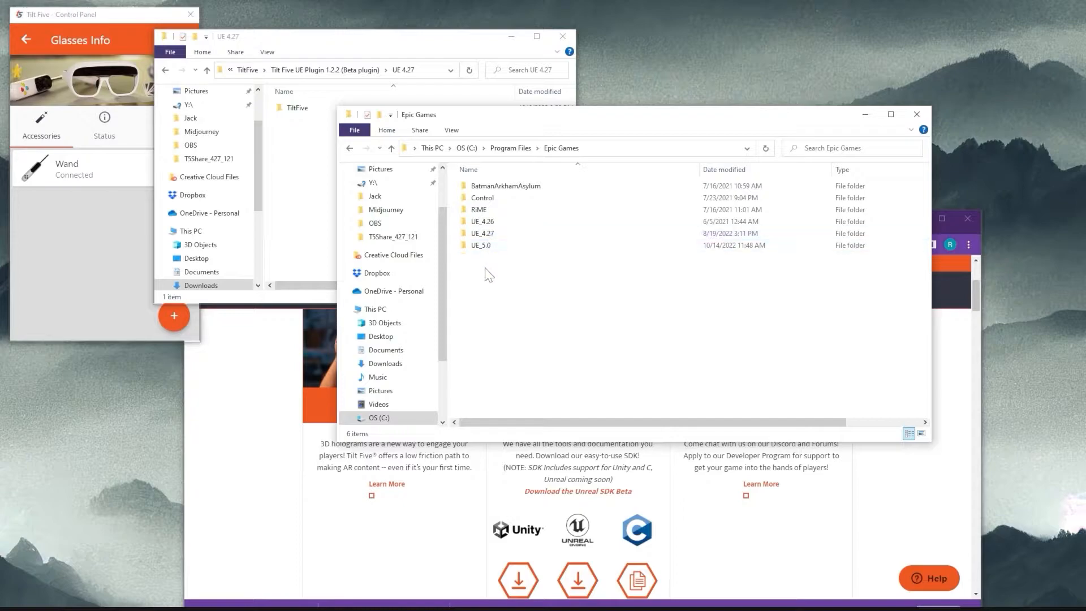
{"action": "double_click", "coordinate": [486, 234]}
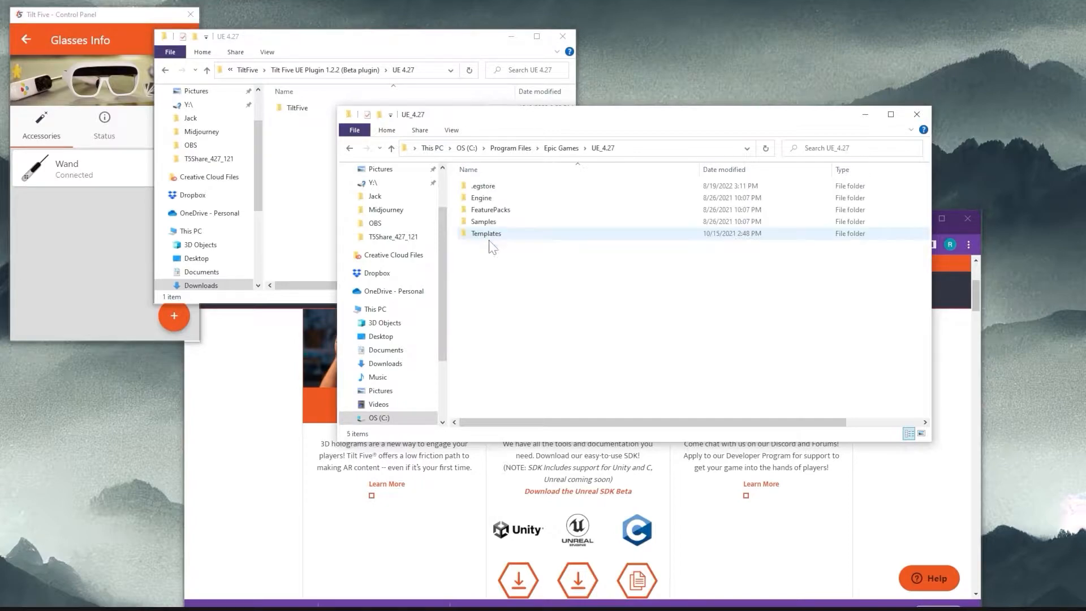
{"action": "double_click", "coordinate": [482, 198]}
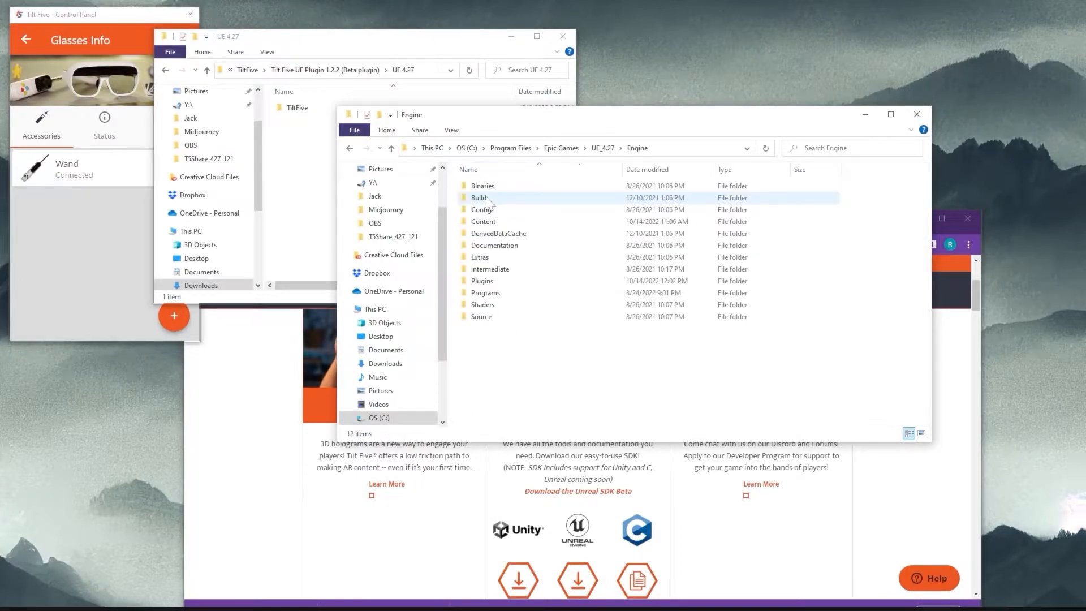
{"action": "double_click", "coordinate": [483, 281]}
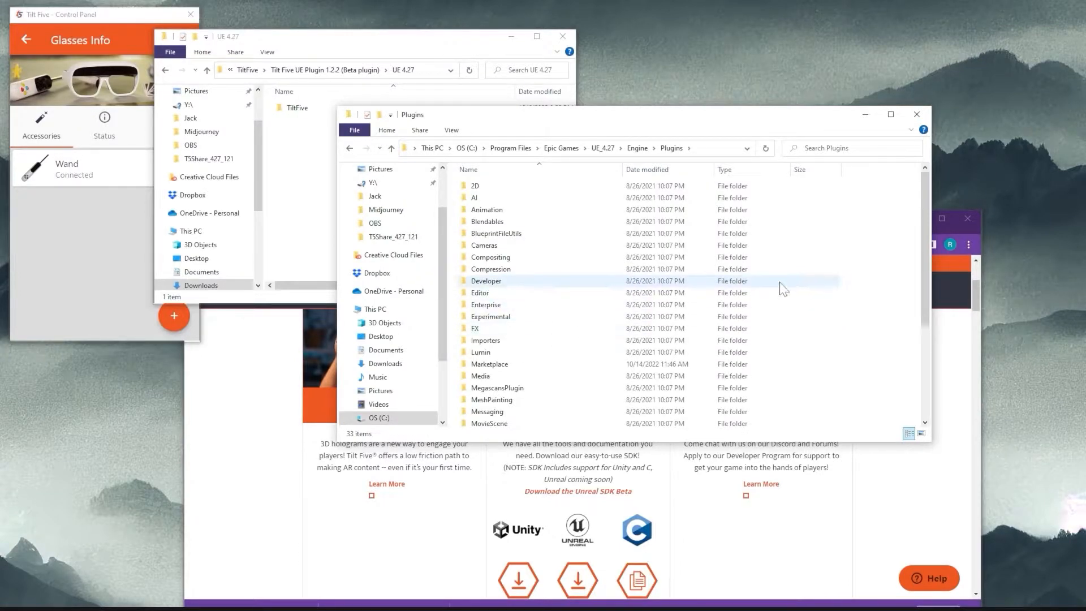
{"action": "right_click", "coordinate": [811, 258]}
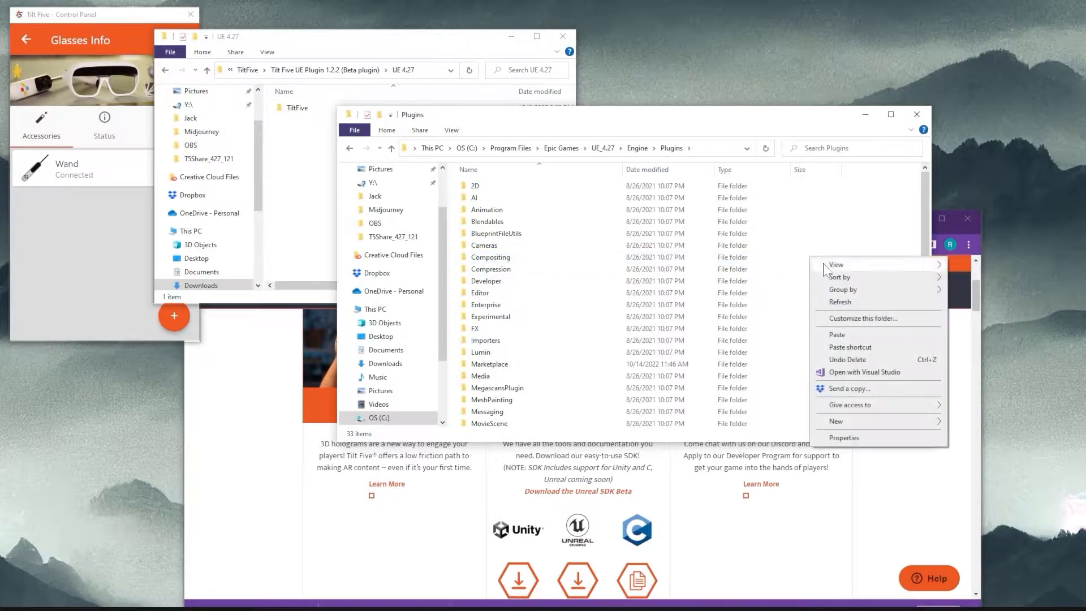
{"action": "left_click", "coordinate": [837, 335]}
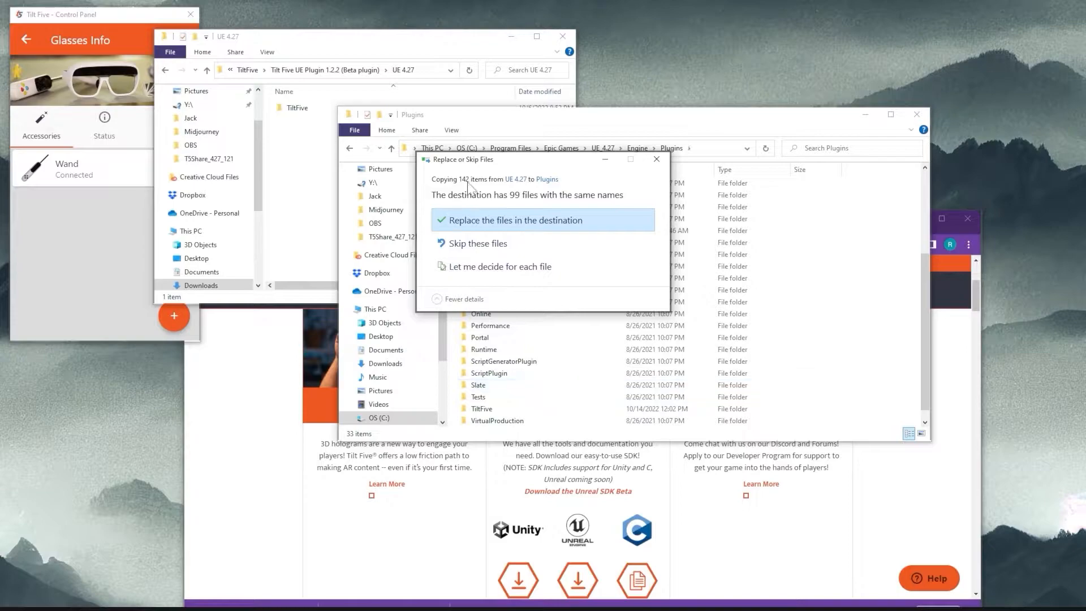
{"action": "left_click", "coordinate": [484, 223]}
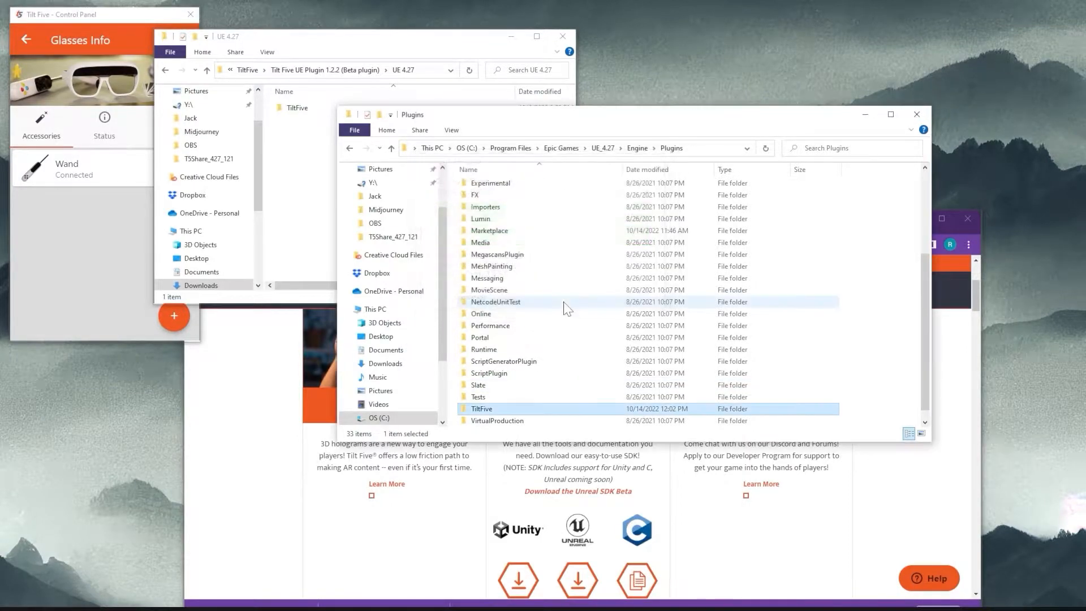
- Check the locations of the TiltFive and Marketplace folders within the UE_4.27 Plugins directory
{"action": "scroll", "coordinate": [563, 302], "scroll_direction": "down", "scroll_amount": 1}
{"action": "left_click", "coordinate": [481, 388]}
{"action": "left_click", "coordinate": [484, 396]}
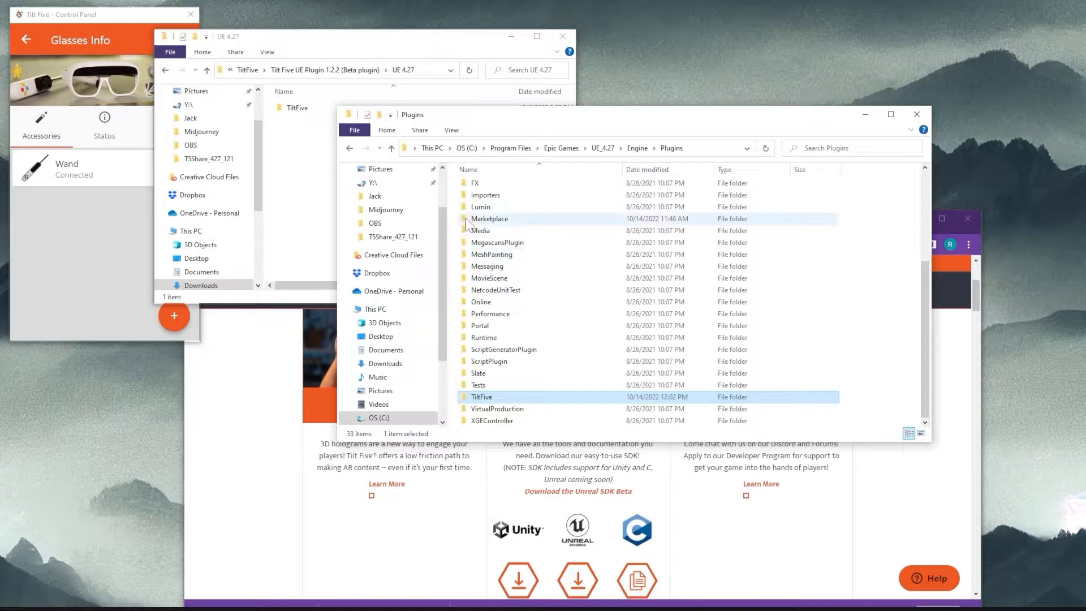
{"action": "left_click", "coordinate": [497, 220]}
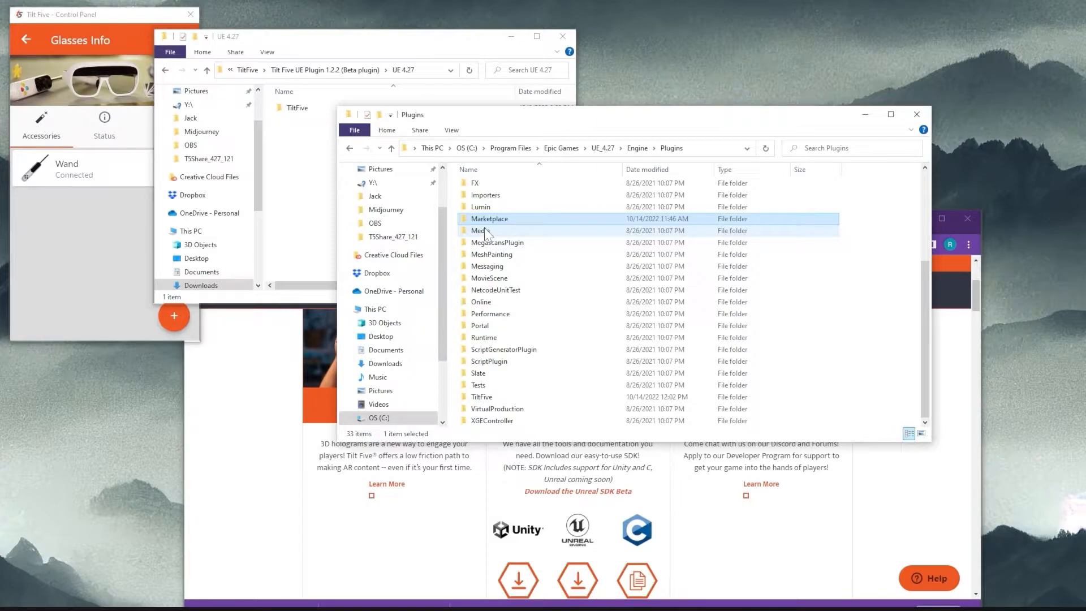
{"action": "left_click", "coordinate": [481, 400]}
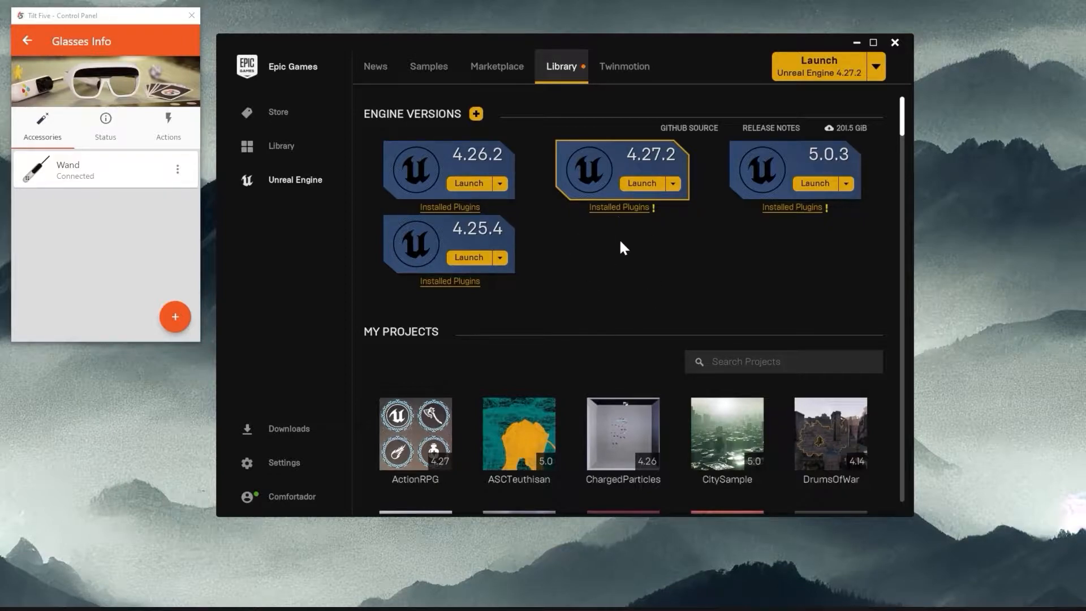
- Launch Unreal Engine 4.27.2 from the Epic Games Launcher and start a new project in the Games category
{"action": "left_click", "coordinate": [638, 185]}
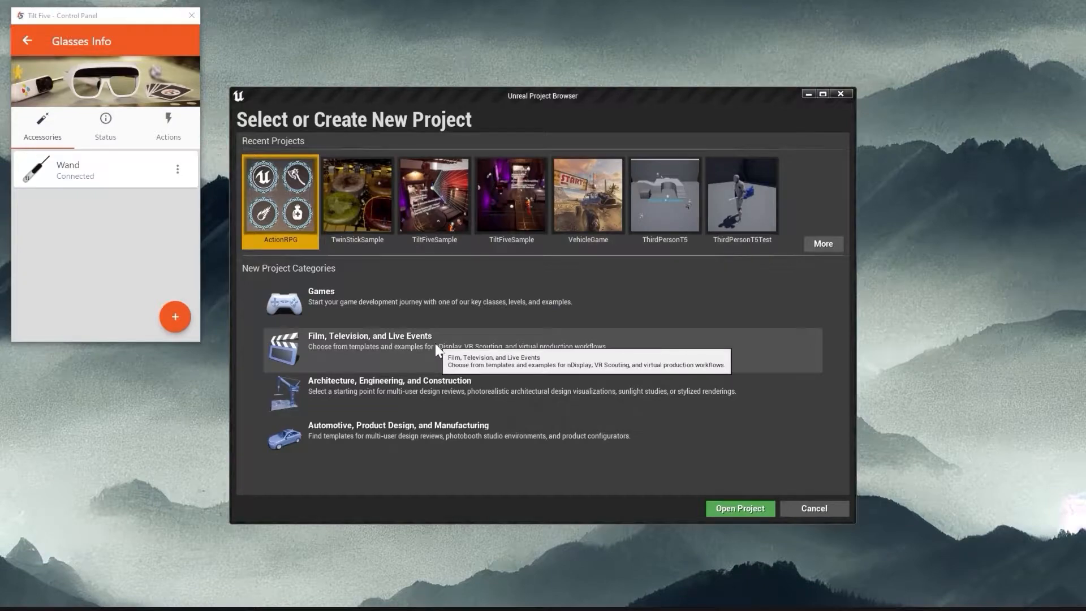
{"action": "left_click", "coordinate": [343, 304]}
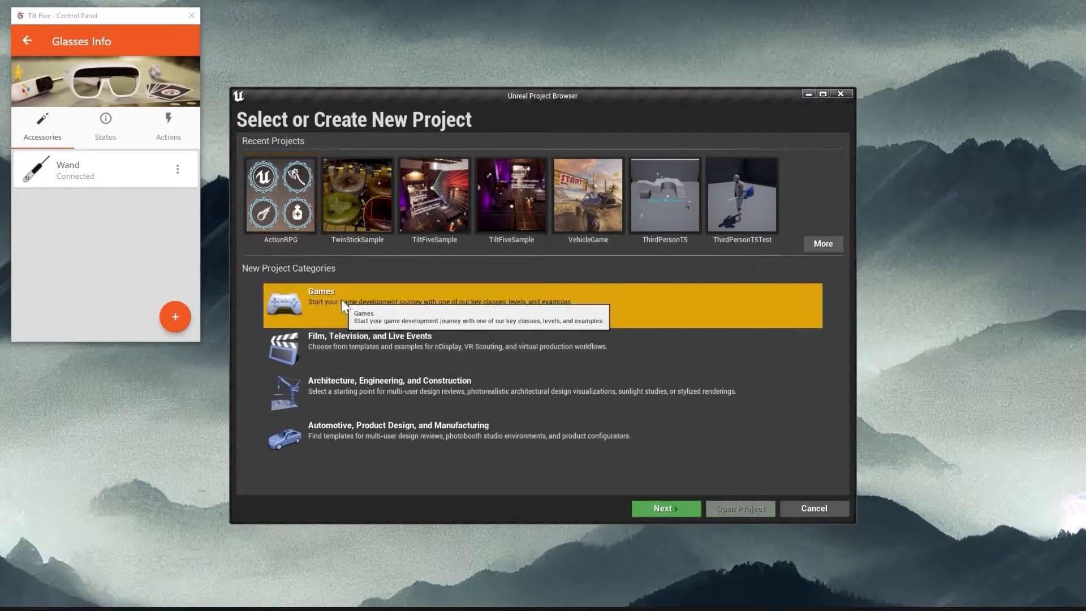
{"action": "left_click", "coordinate": [665, 509]}
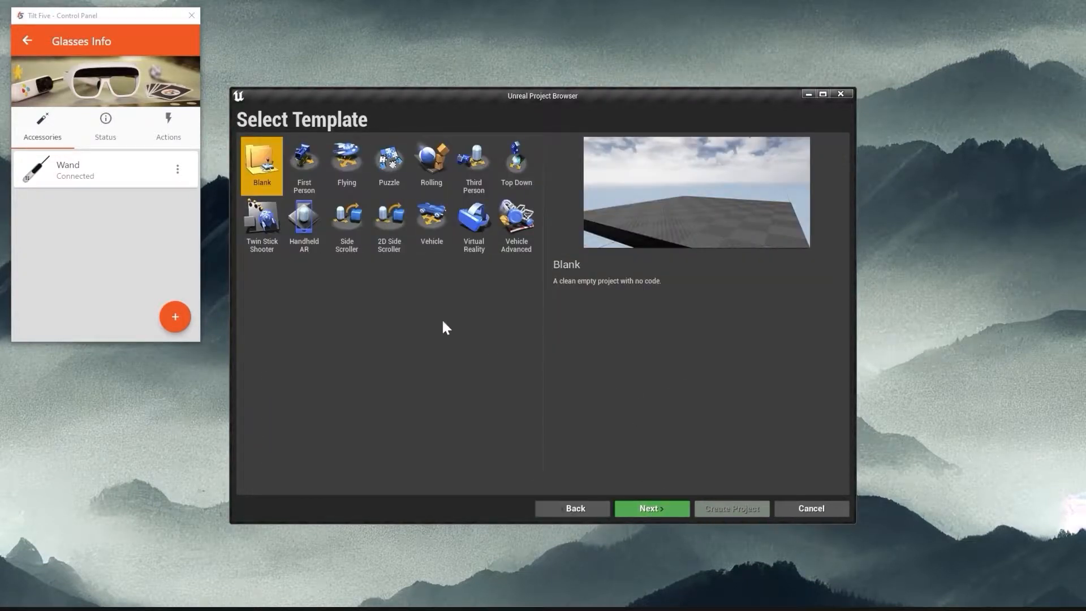
- Choose the Third Person template for the new Games project and proceed to the project settings
{"action": "left_click", "coordinate": [572, 507]}
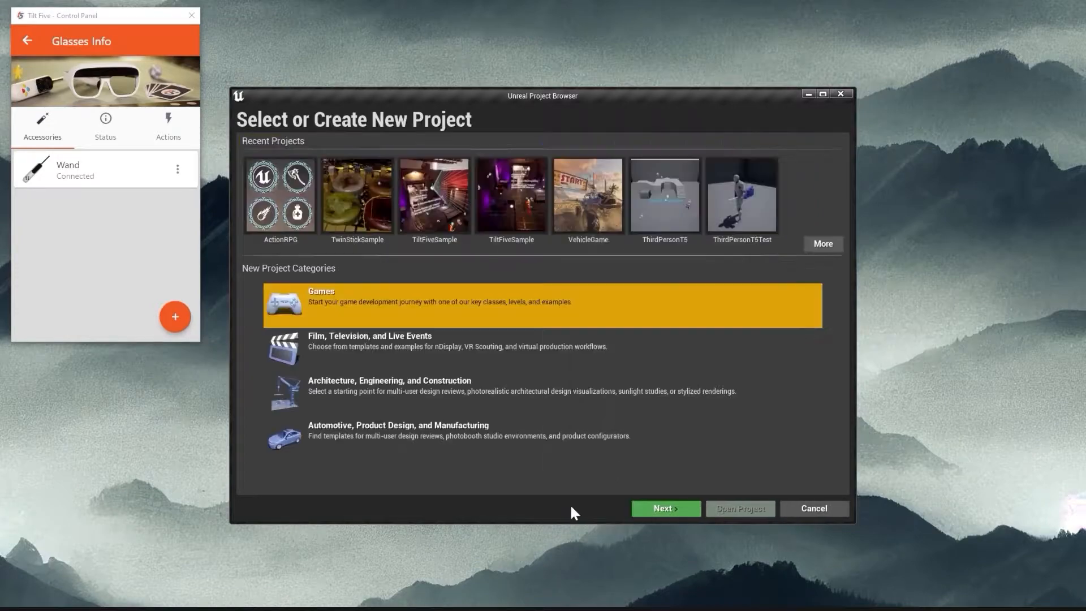
{"action": "left_click", "coordinate": [688, 510]}
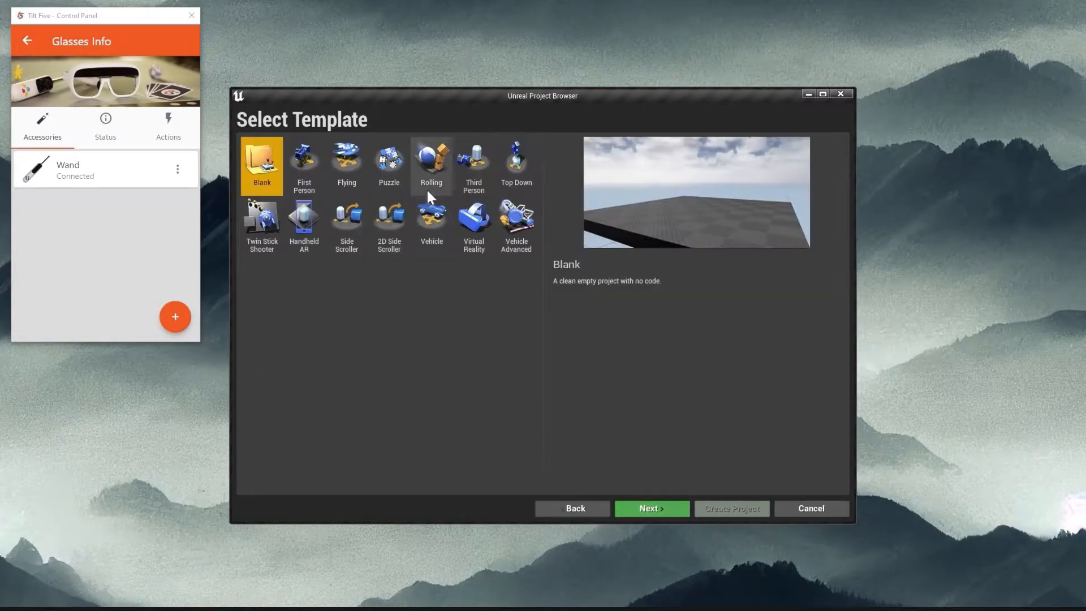
{"action": "left_click", "coordinate": [478, 162]}
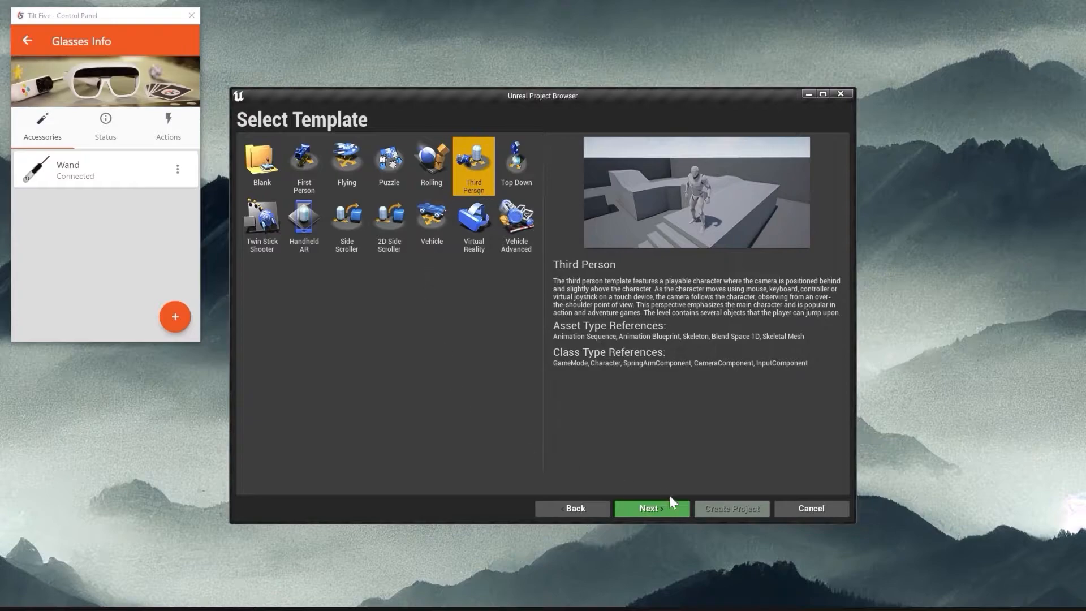
{"action": "left_click", "coordinate": [657, 508]}
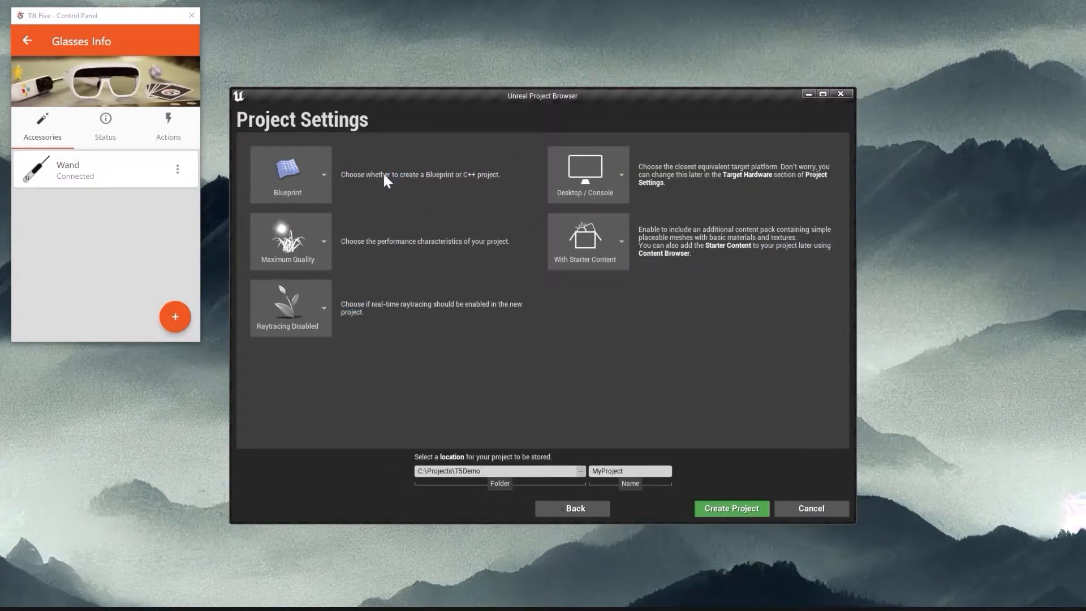
- Create the project under the name T5Demo and dismiss the new-plugins and project-update notifications
{"action": "double_click", "coordinate": [638, 473]}
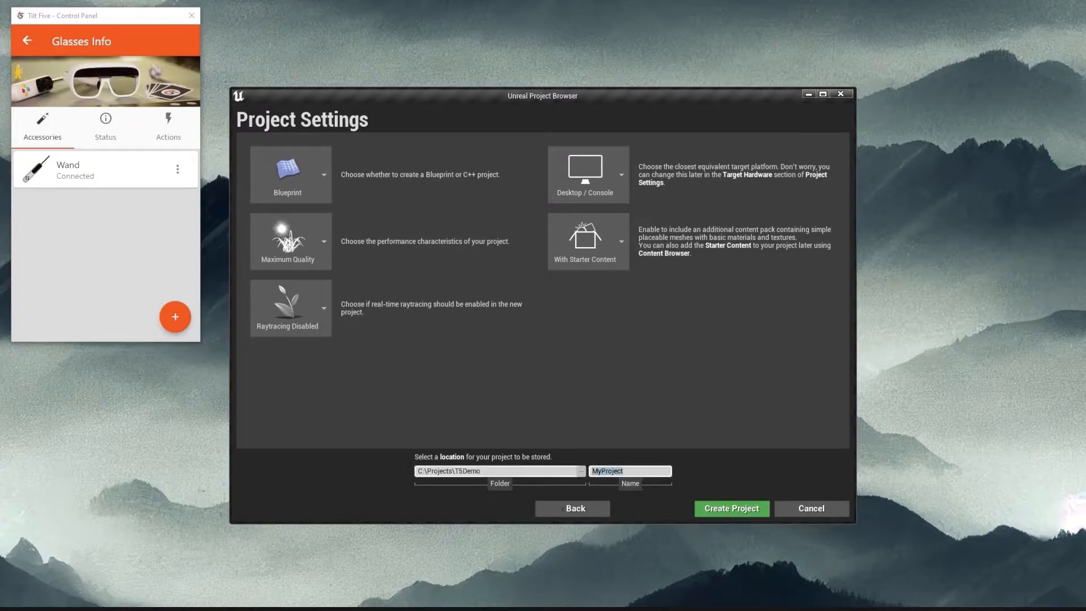
{"action": "type", "text": "T5Demo"}
{"action": "left_click", "coordinate": [727, 509]}
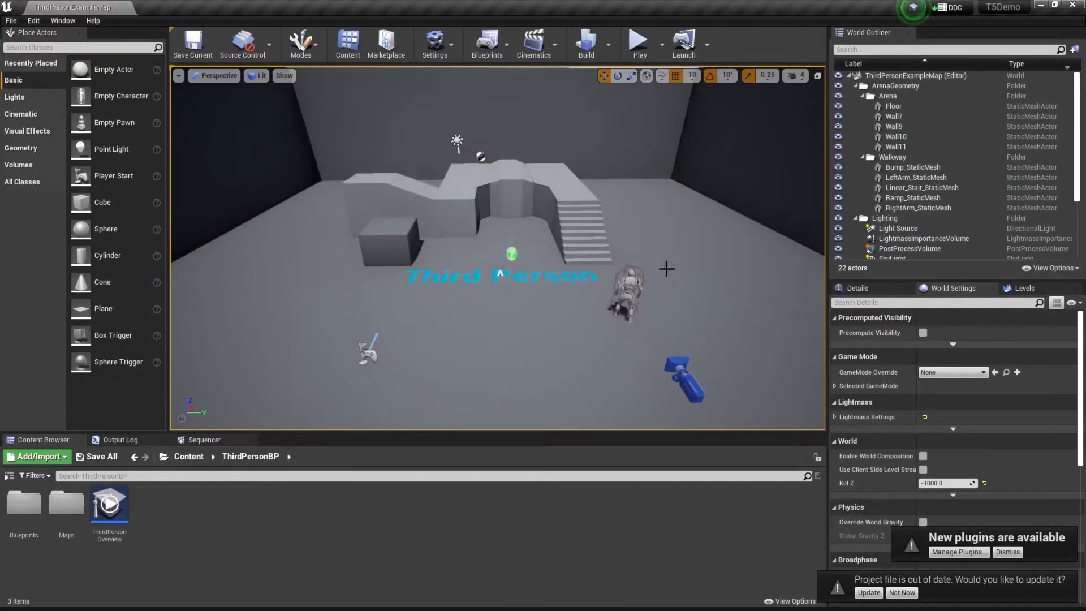
{"action": "left_click", "coordinate": [1008, 552]}
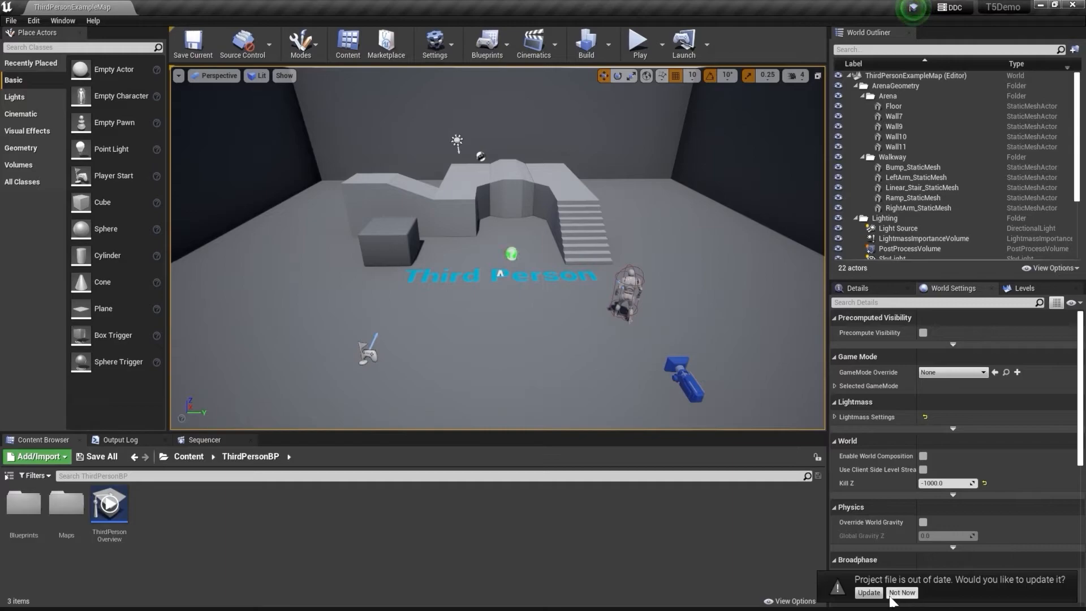
{"action": "left_click", "coordinate": [894, 593]}
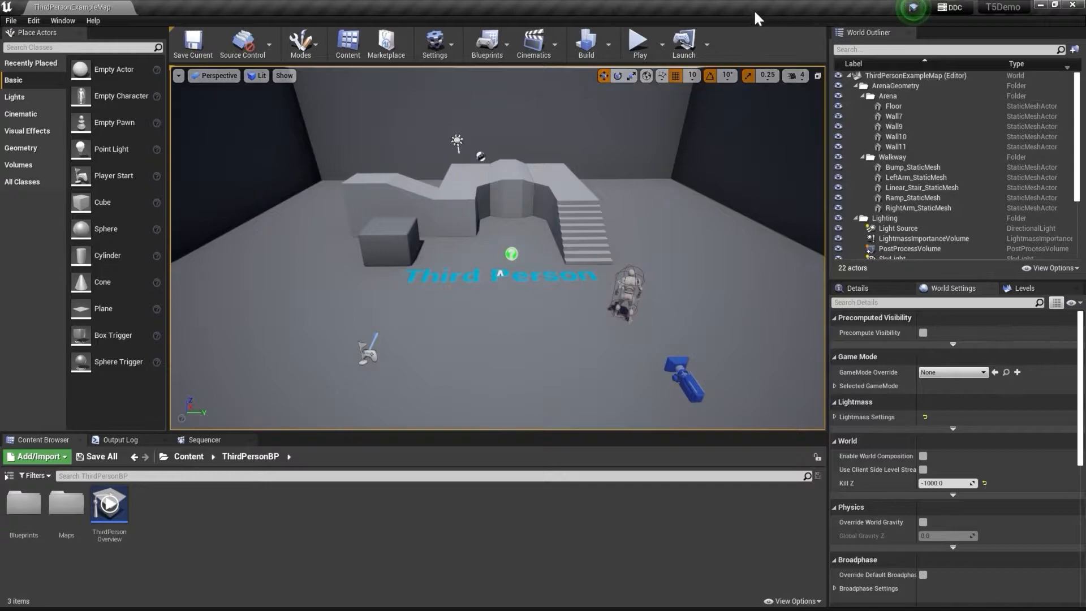
- Show the folder tree in the Content Browser and enable Show Engine Content and Show Plugin Content
{"action": "left_click", "coordinate": [9, 477]}
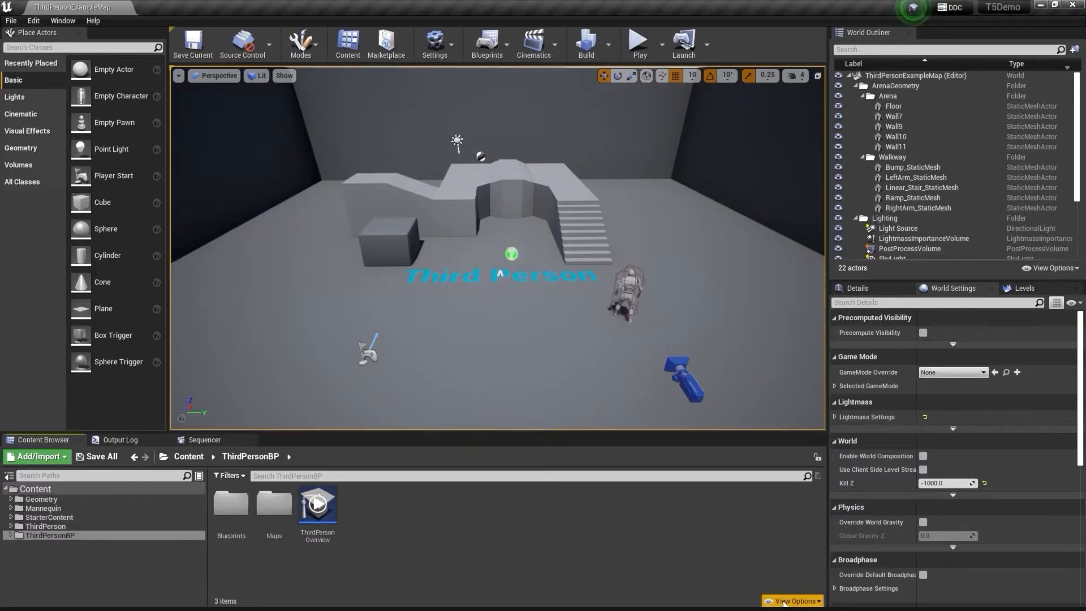
{"action": "left_click", "coordinate": [784, 602]}
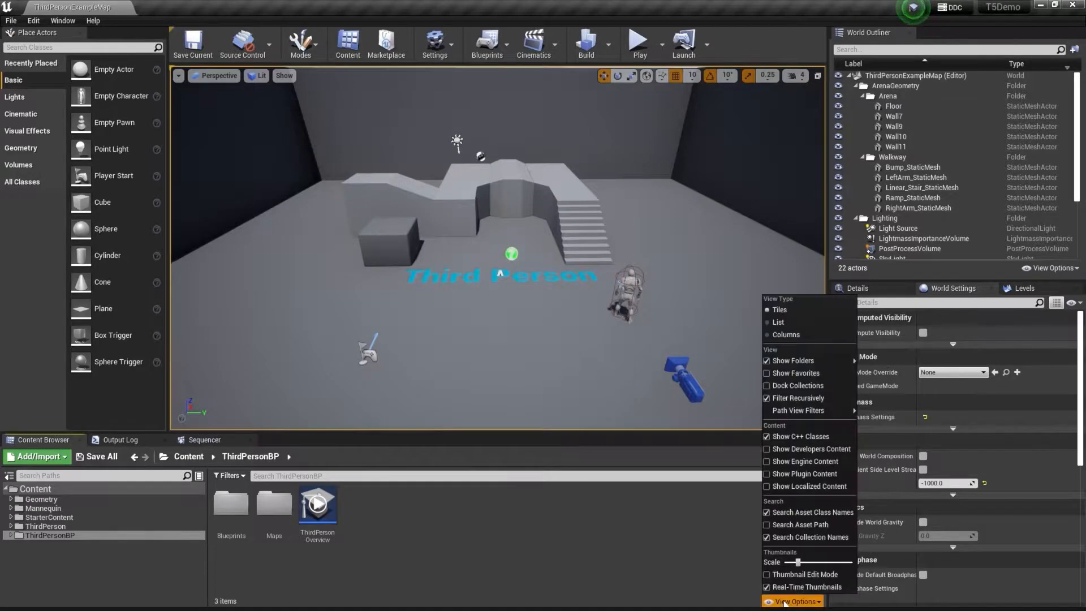
{"action": "left_click", "coordinate": [767, 463]}
{"action": "left_click", "coordinate": [769, 473]}
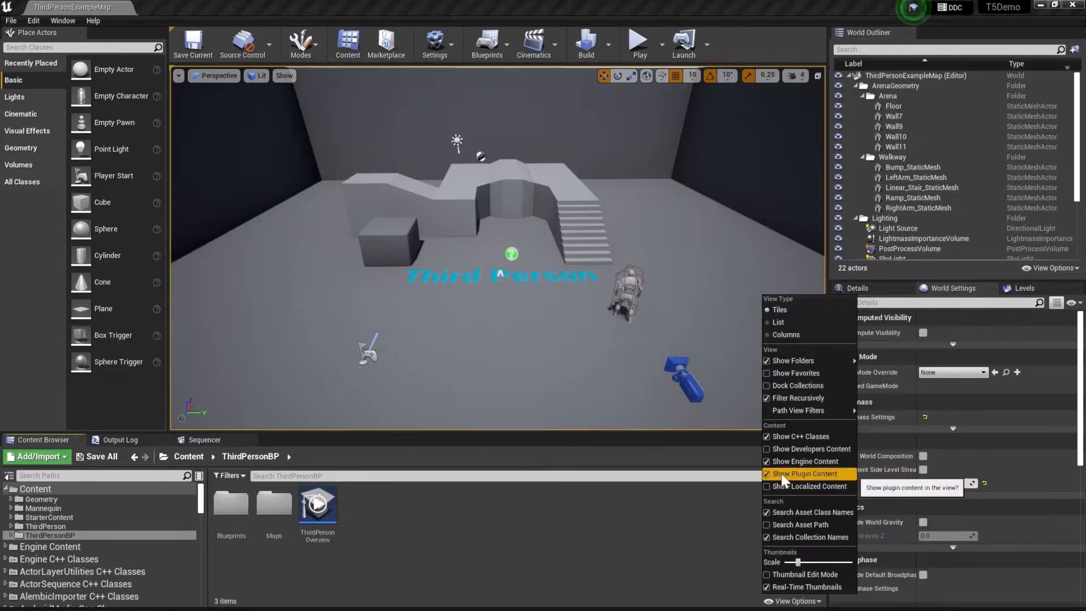
{"action": "left_click", "coordinate": [668, 541]}
- Check the Content Browser for the TiltFive folders and the plugin list for whether TiltFive is enabled
{"action": "left_click_drag", "start_coordinate": [199, 500], "coordinate": [201, 601]}
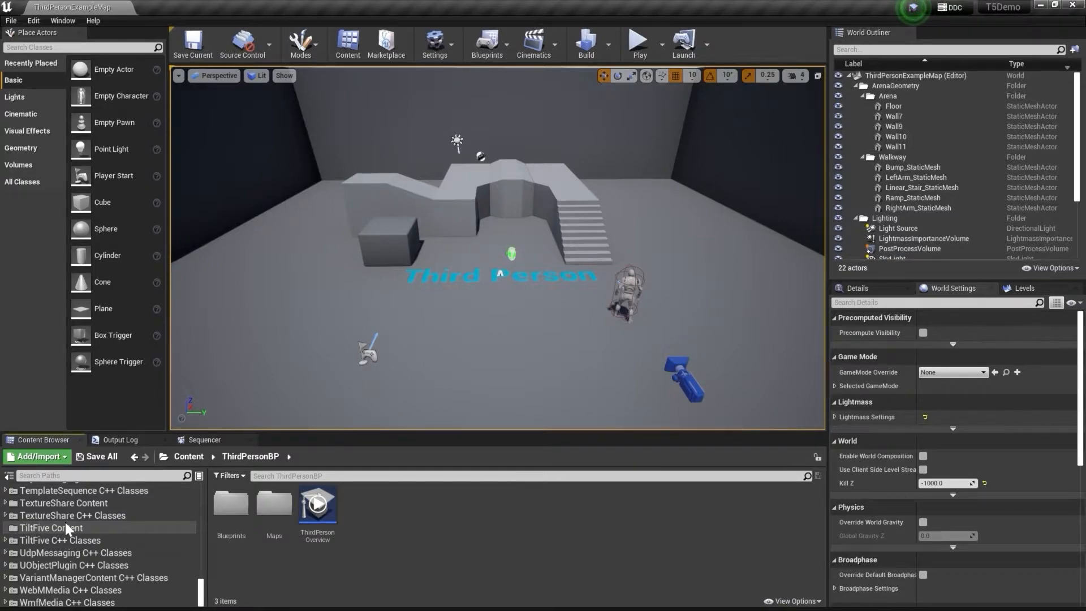
{"action": "left_click_drag", "start_coordinate": [202, 598], "coordinate": [204, 504]}
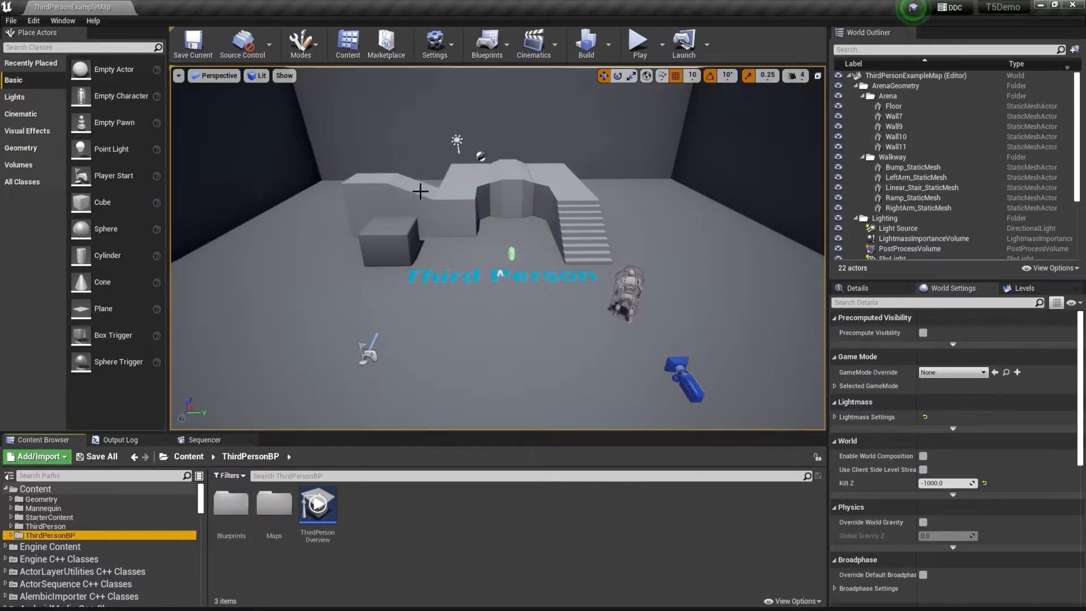
{"action": "left_click", "coordinate": [33, 21]}
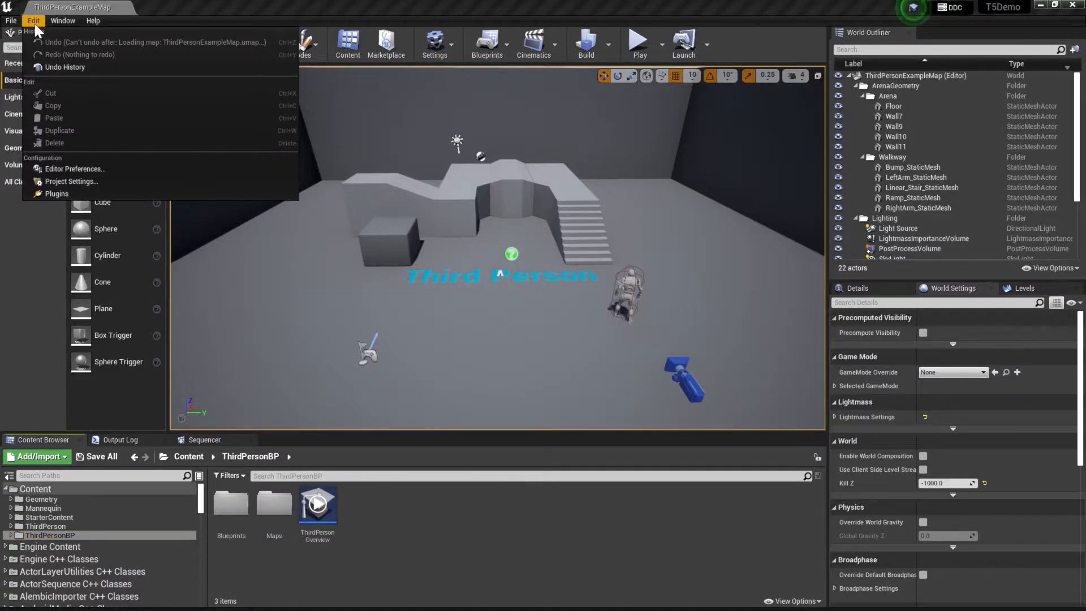
{"action": "left_click", "coordinate": [54, 193]}
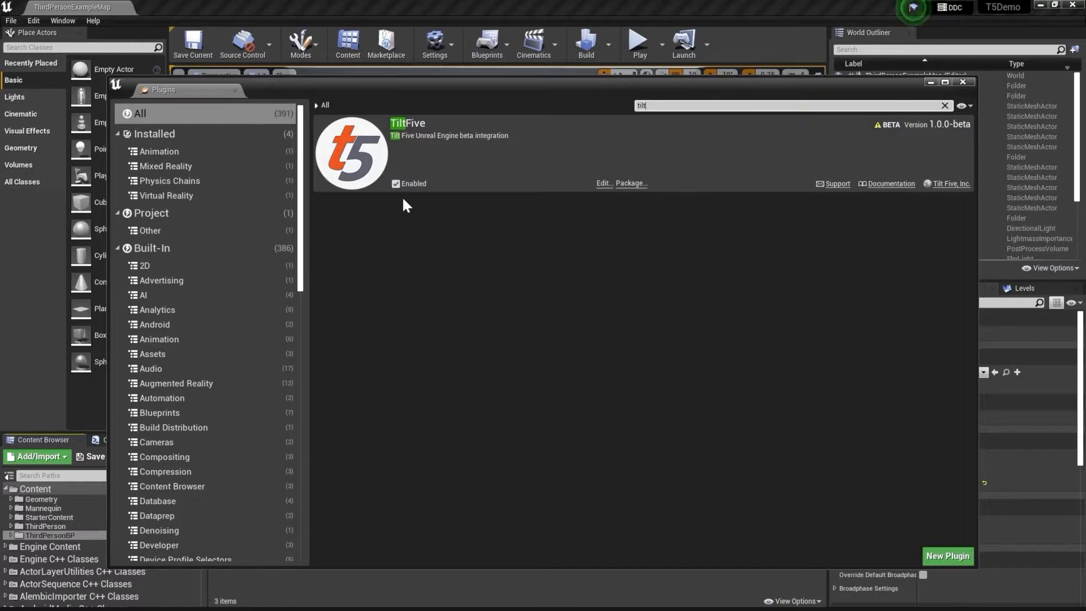
{"action": "left_click", "coordinate": [968, 81]}
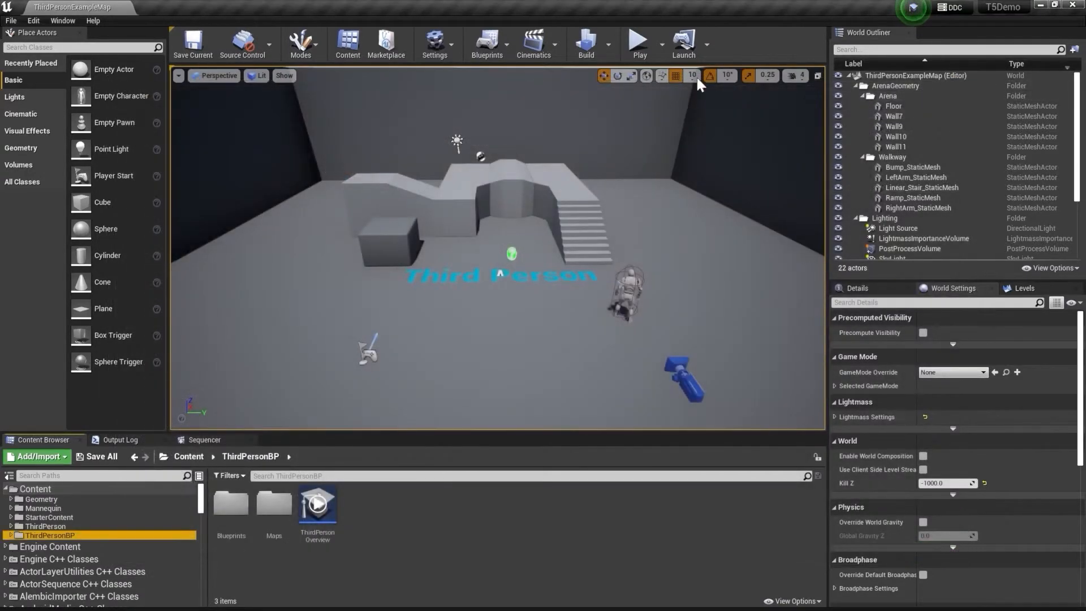
- Playtest the level in the editor viewport by running and jumping with the character, and end the session
{"action": "right_click_drag", "start_coordinate": [451, 300], "coordinate": [495, 315]}
{"action": "key", "text": "w"}
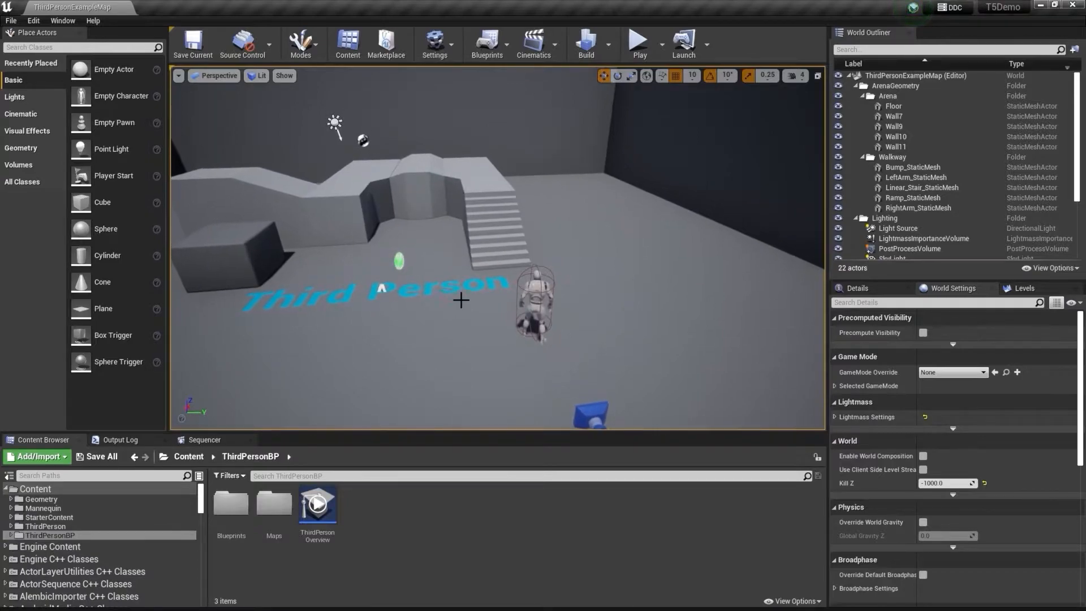
{"action": "left_click", "coordinate": [640, 44]}
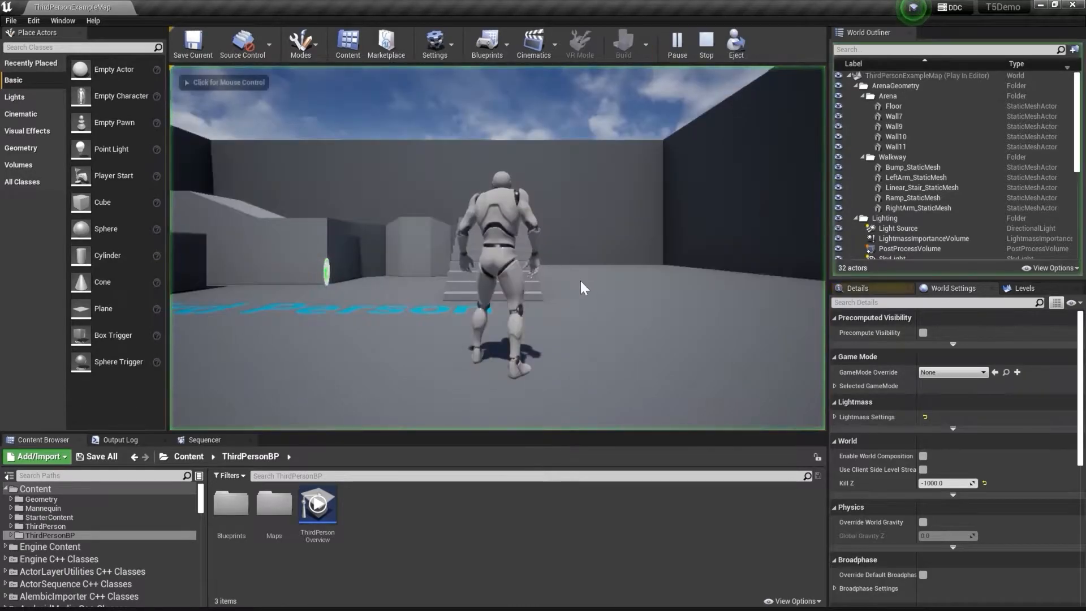
{"action": "key", "text": "w"}
{"action": "key", "text": "w"}
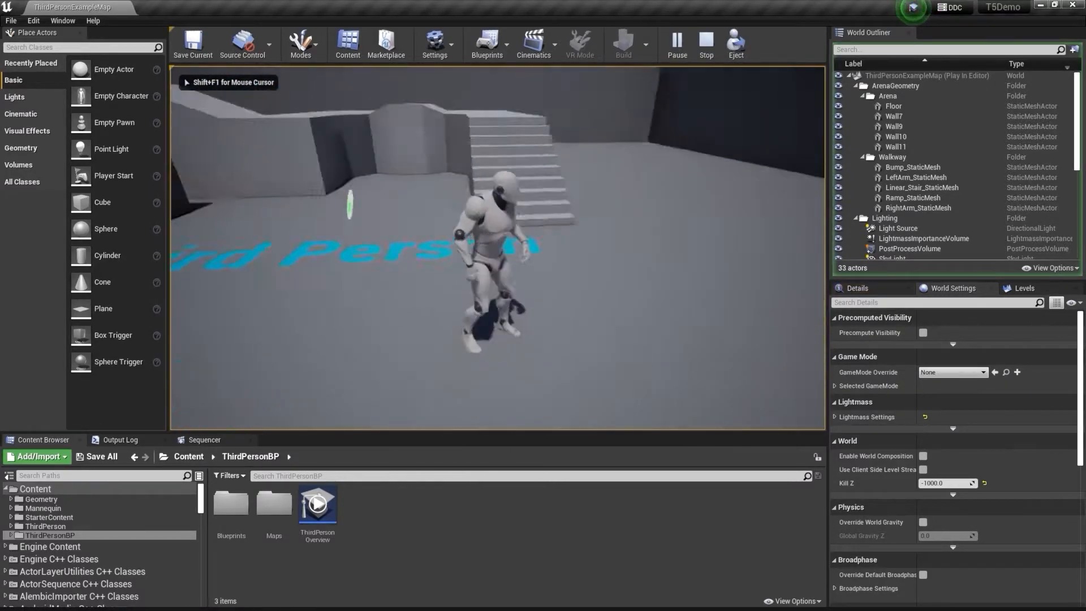
{"action": "key", "text": "w"}
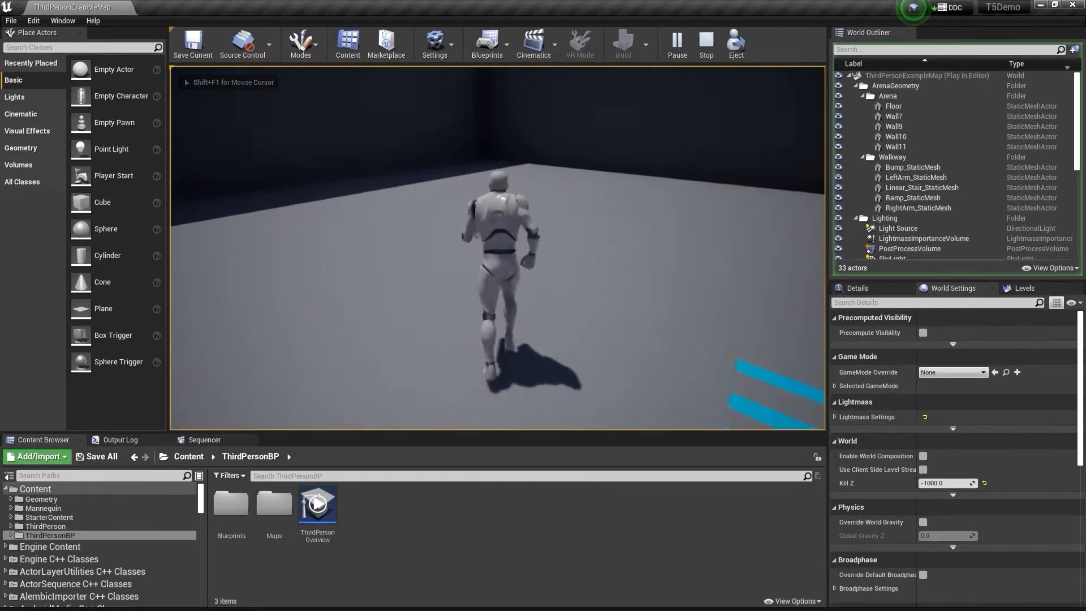
{"action": "key", "text": "space"}
{"action": "key", "text": "w"}
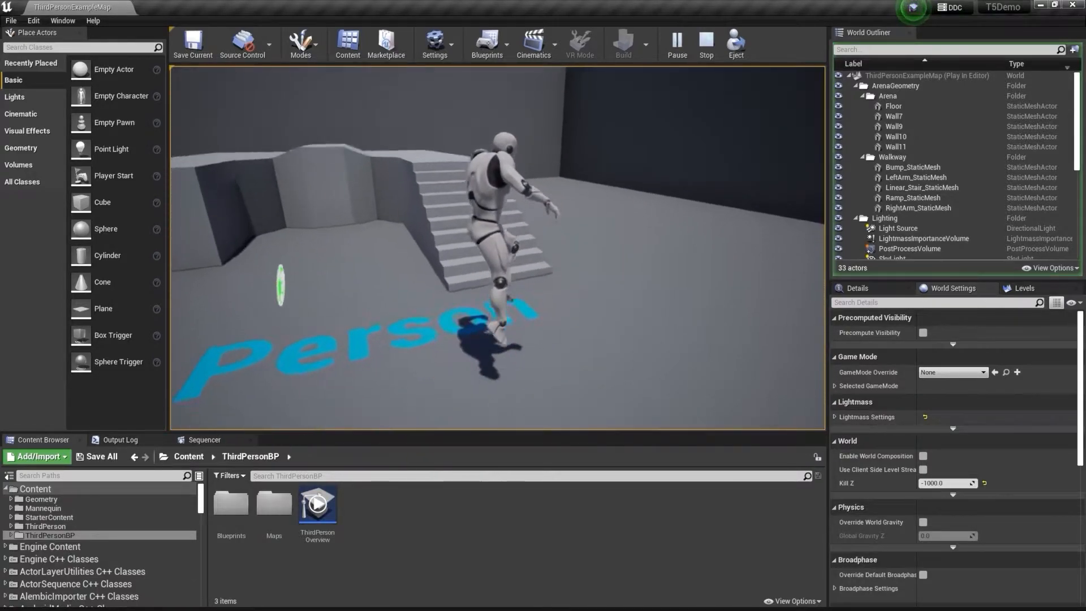
{"action": "key", "text": "Escape"}
- Launch the level in VR Preview play mode
{"action": "right_click_drag", "start_coordinate": [569, 292], "coordinate": [617, 301]}
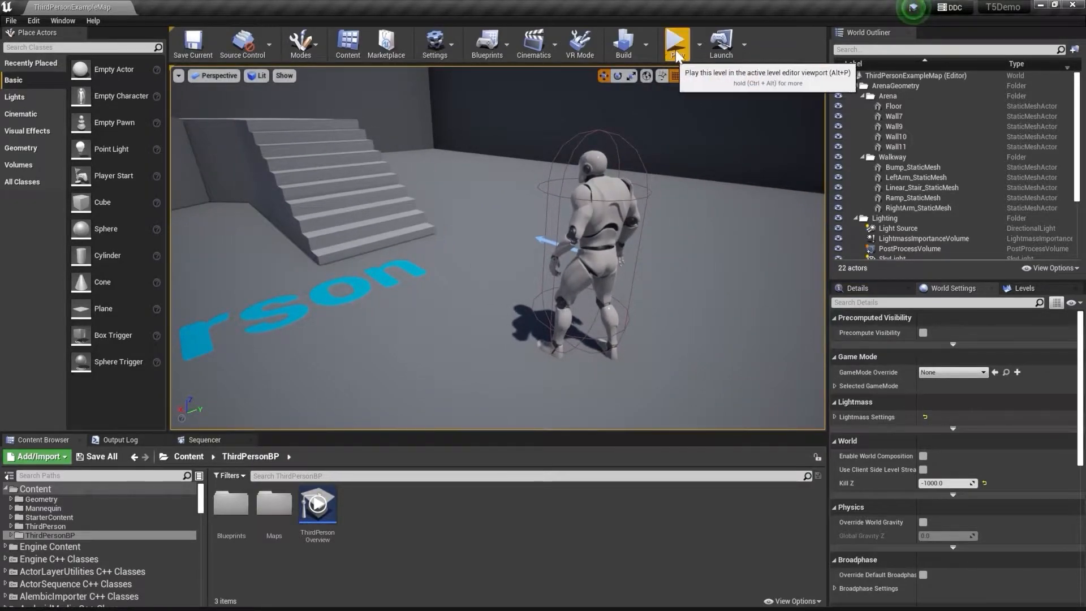
{"action": "left_click", "coordinate": [699, 45]}
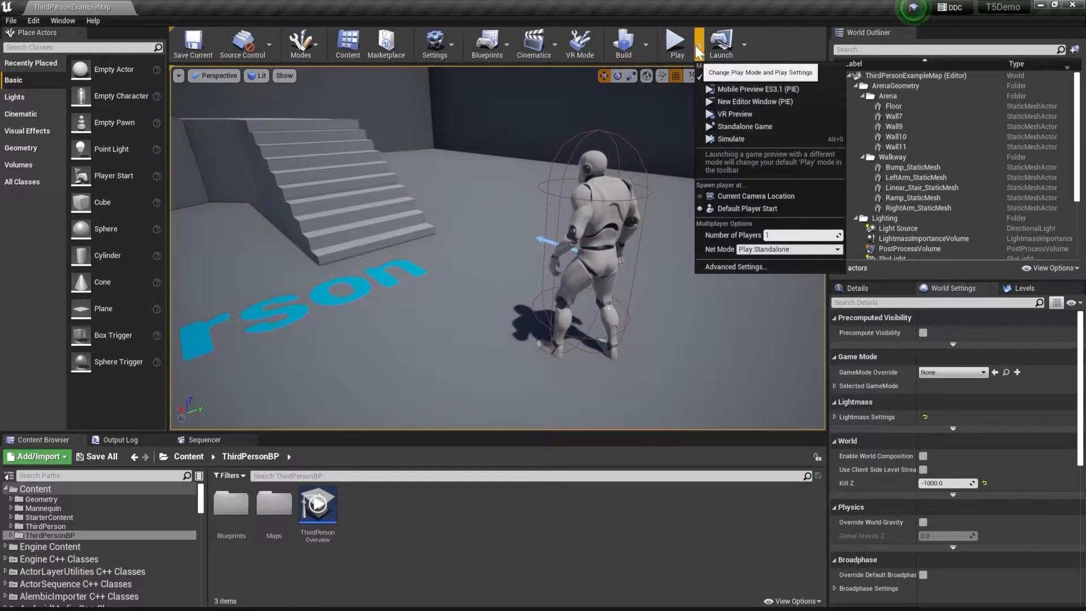
{"action": "left_click", "coordinate": [728, 113]}
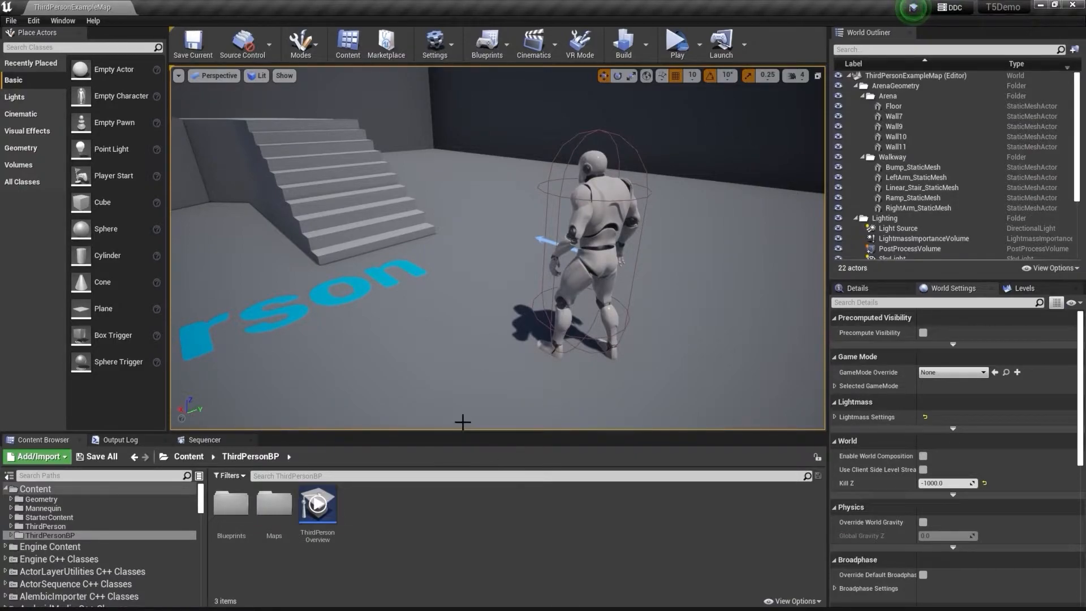
- Enlarge the Content Browser area and filter the World Settings by "world to meters"
{"action": "left_click_drag", "start_coordinate": [458, 433], "coordinate": [543, 395]}
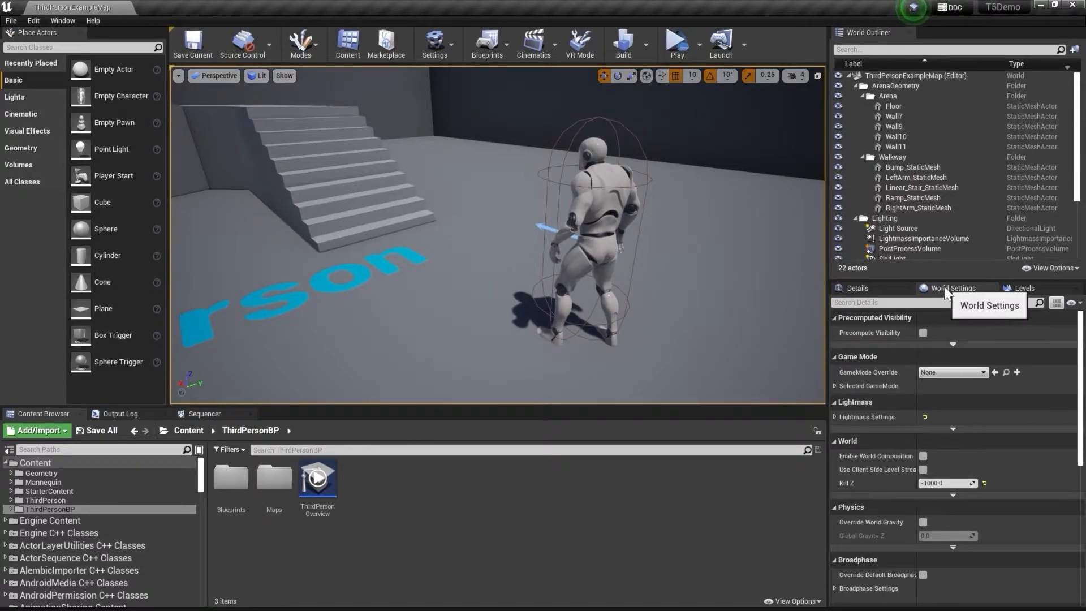
{"action": "left_click", "coordinate": [63, 21]}
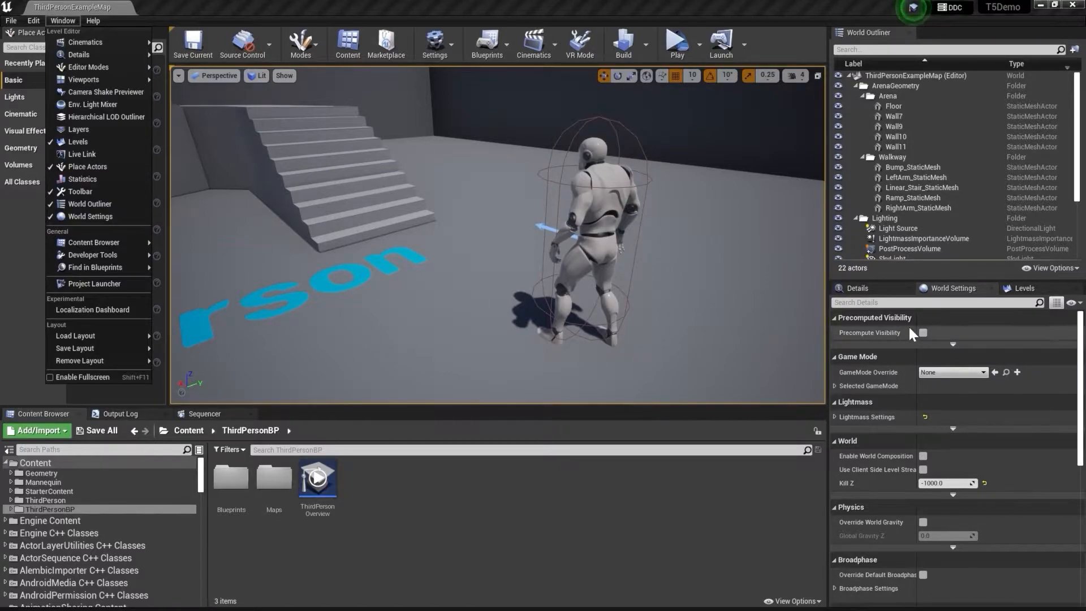
{"action": "left_click_drag", "start_coordinate": [1080, 350], "coordinate": [1071, 328]}
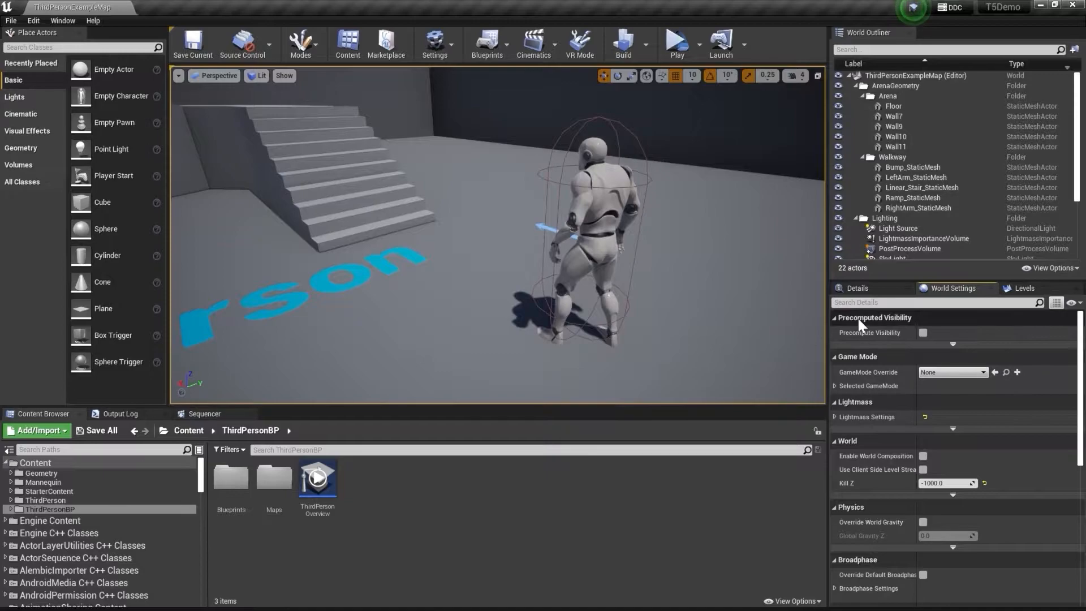
{"action": "type", "text": "world to meters"}
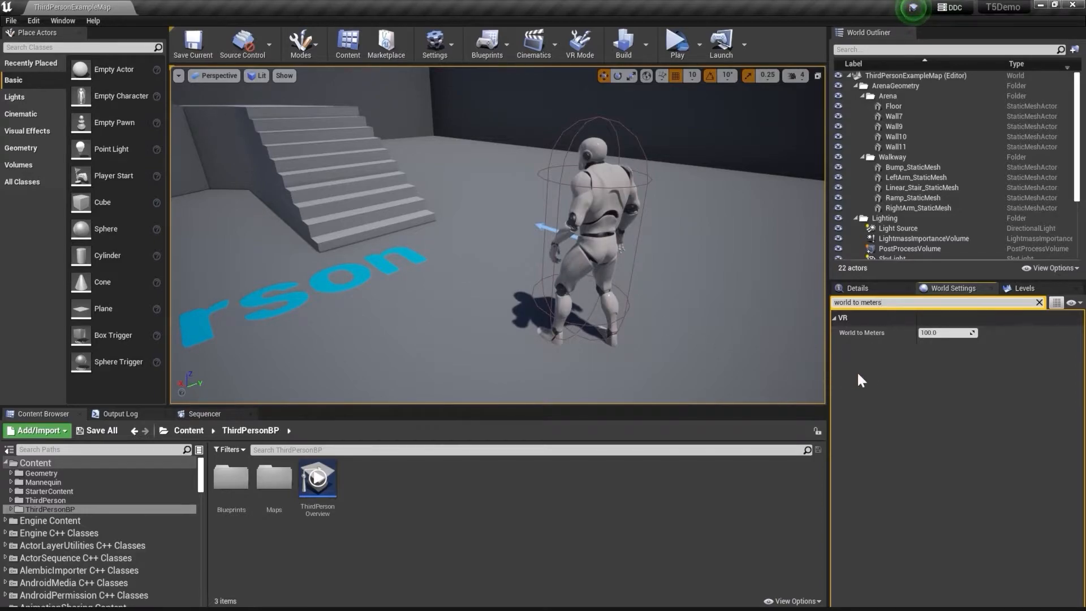
- Set the level's World to Meters scale to 10
{"action": "left_click", "coordinate": [938, 332]}
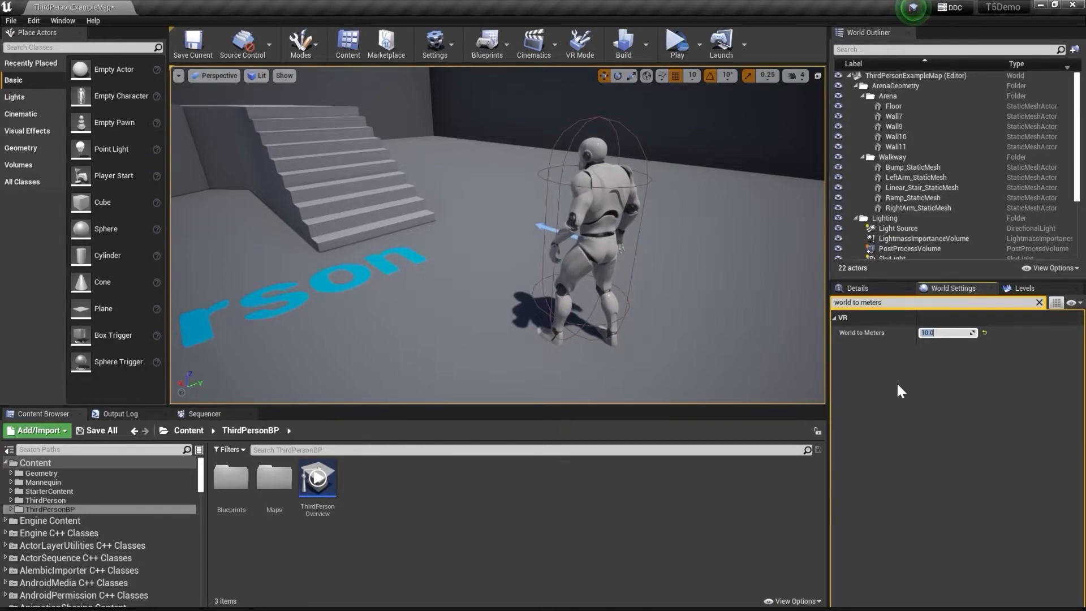
{"action": "left_click", "coordinate": [922, 371]}
- Set the level's World to Meters scale to 1000
{"action": "left_click", "coordinate": [940, 334]}
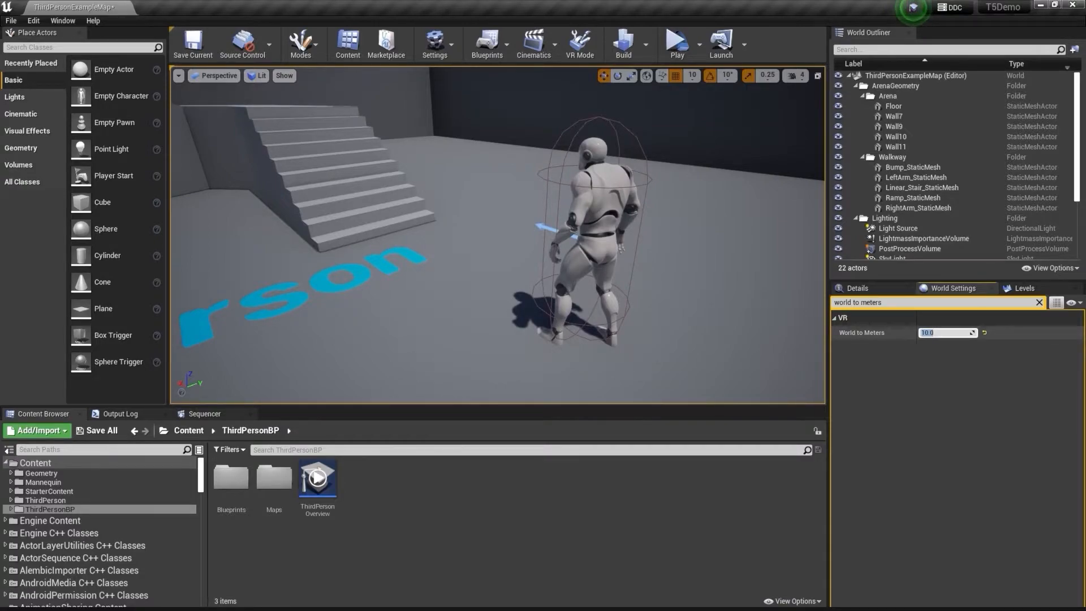
{"action": "type", "text": "100.0"}
{"action": "type", "text": "0"}
{"action": "key", "text": "Return"}
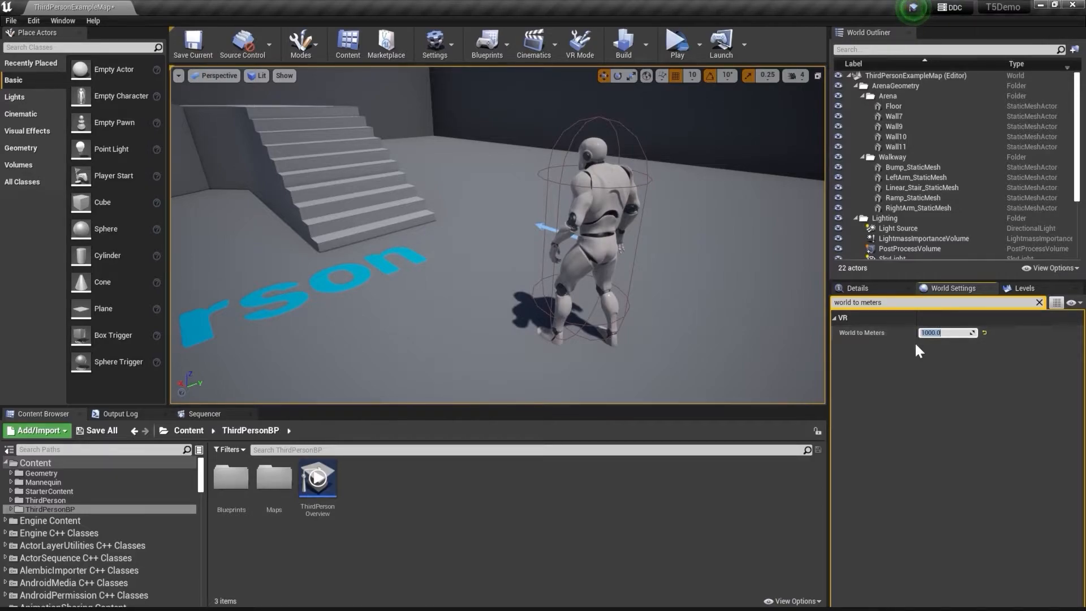
{"action": "left_click", "coordinate": [910, 376]}
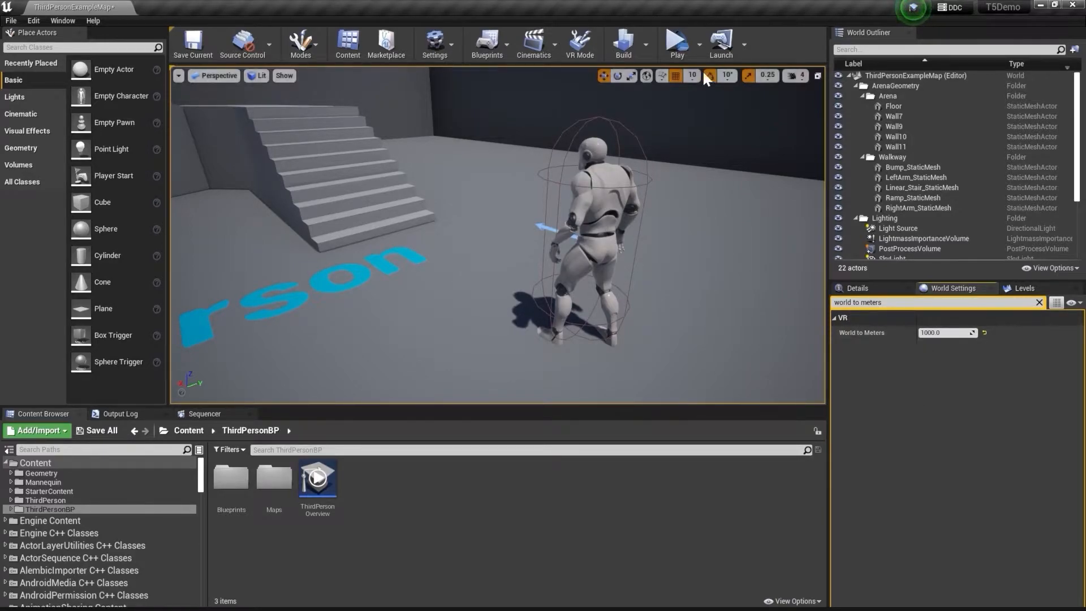
- Preview the rescaled level through the Tilt Five headset view and end the preview
{"action": "left_click", "coordinate": [677, 44]}
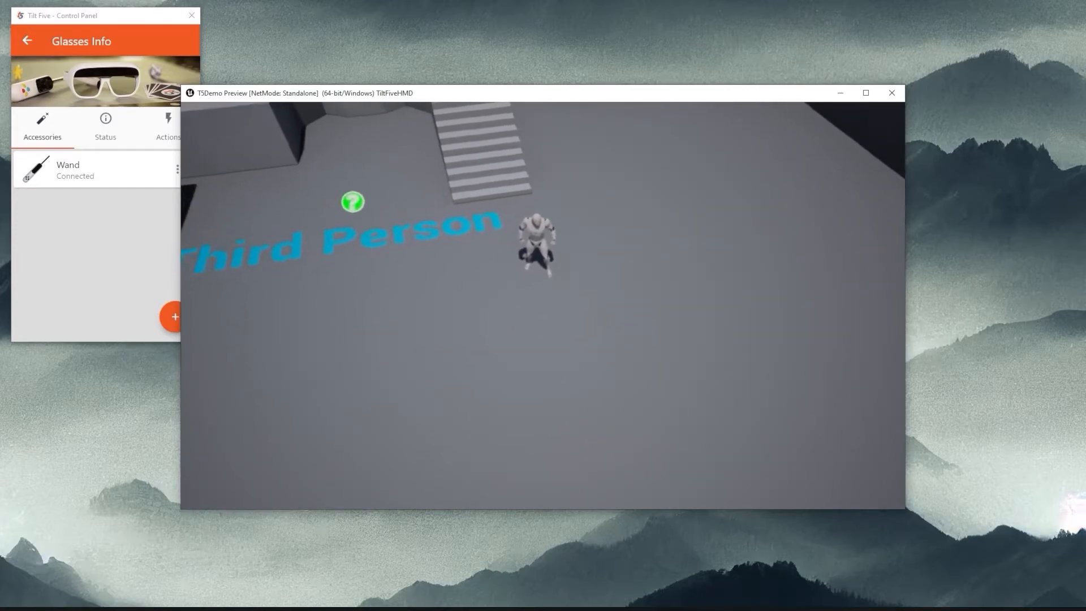
{"action": "key", "text": "Escape"}
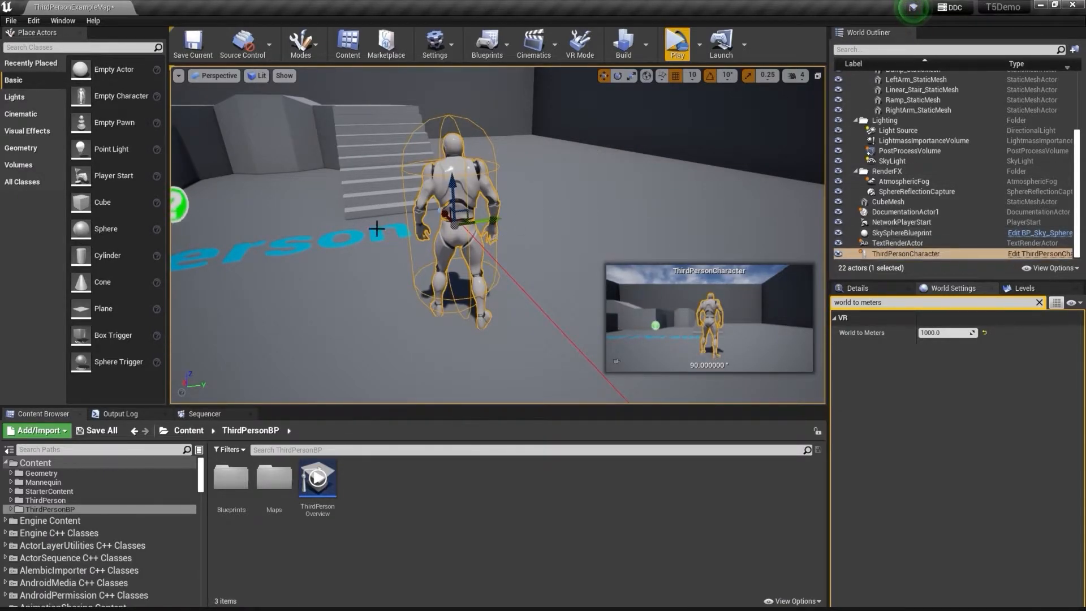
- Open the ThirdPersonCharacter blueprint for editing, show its 3D preview, and dock its editor beside the ThirdPersonExampleMap level
{"action": "left_click", "coordinate": [1023, 254]}
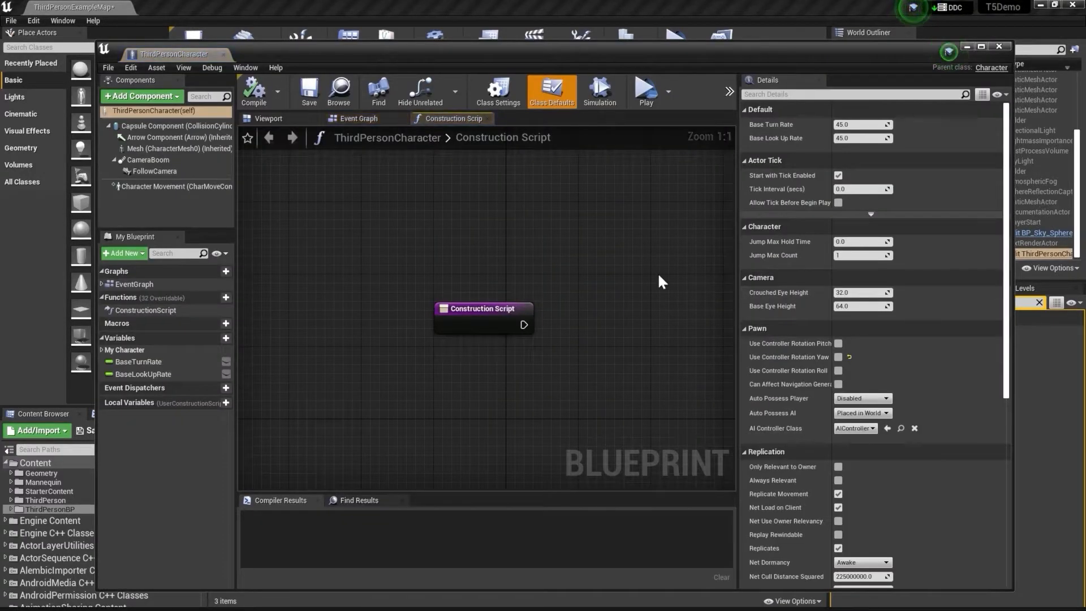
{"action": "left_click_drag", "start_coordinate": [281, 51], "coordinate": [314, 39]}
{"action": "left_click", "coordinate": [300, 106]}
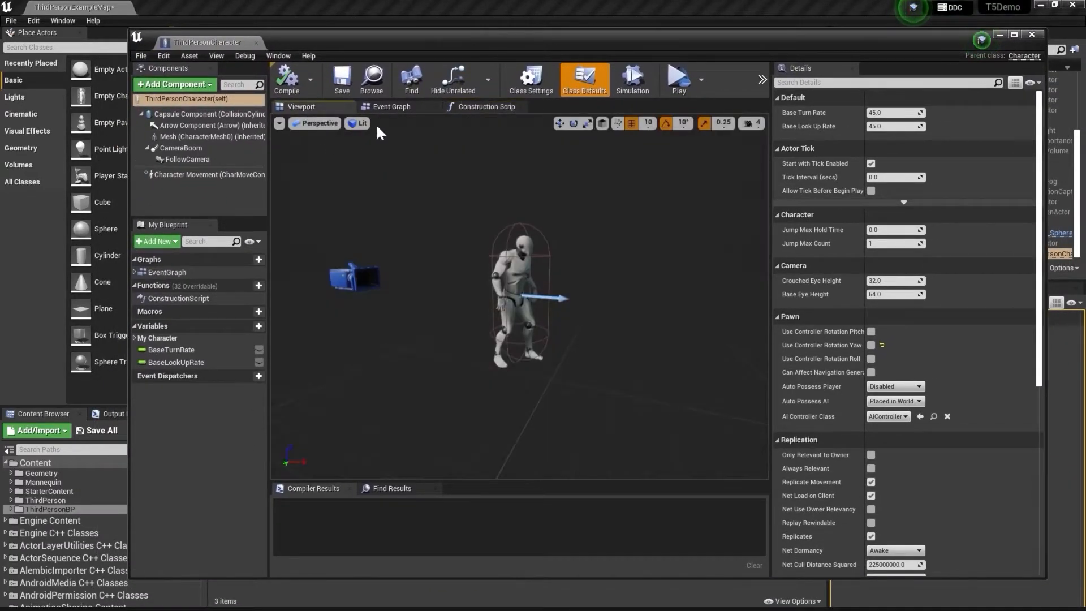
{"action": "left_click", "coordinate": [392, 106]}
{"action": "left_click", "coordinate": [311, 107]}
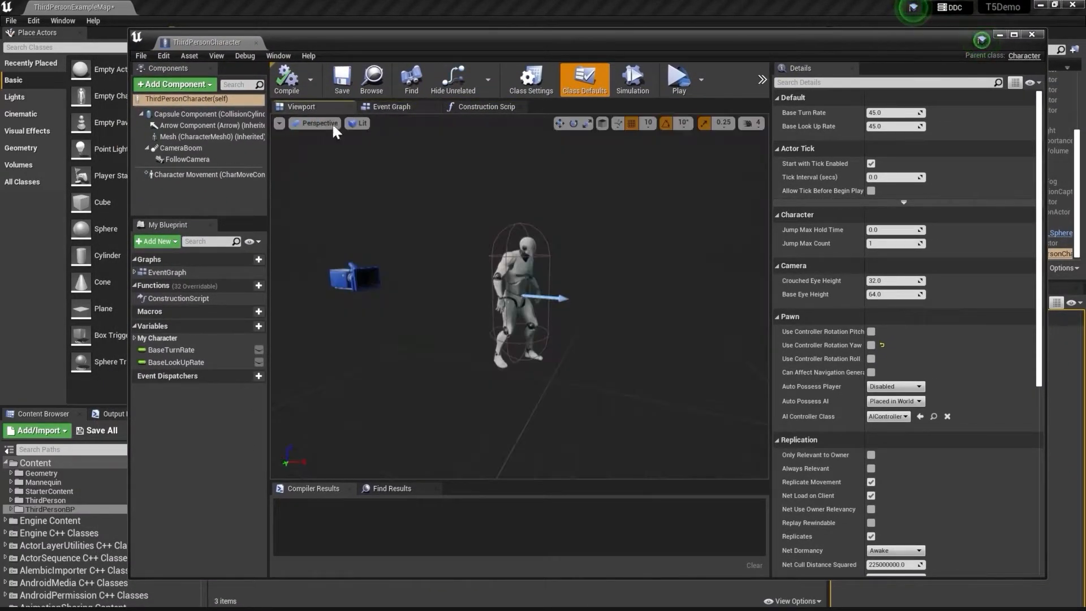
{"action": "left_click_drag", "start_coordinate": [486, 318], "coordinate": [509, 294]}
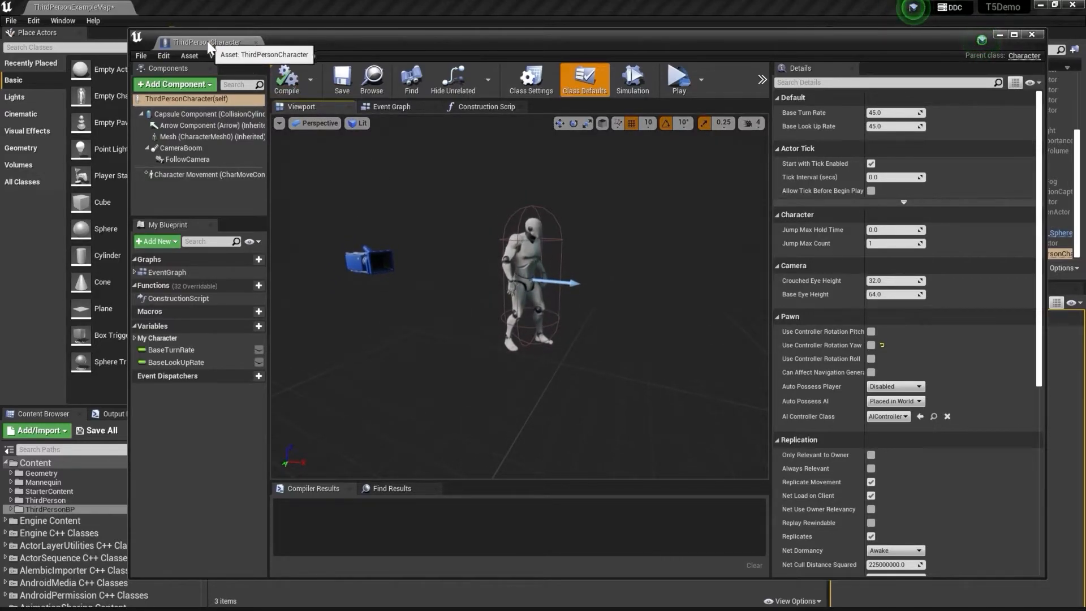
{"action": "left_click", "coordinate": [197, 19]}
{"action": "left_click_drag", "start_coordinate": [197, 17], "coordinate": [192, 13]}
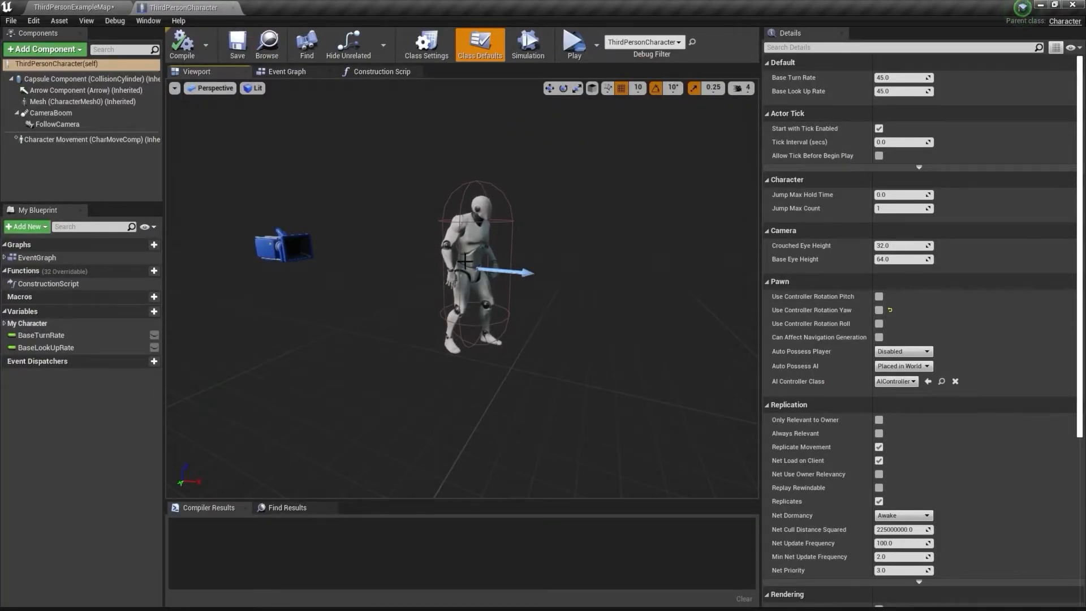
- Set the CameraBoom's Target Arm Length to 0 so FollowCamera sits at the character's center
{"action": "right_click_drag", "start_coordinate": [550, 291], "coordinate": [261, 244]}
{"action": "left_click", "coordinate": [261, 244]}
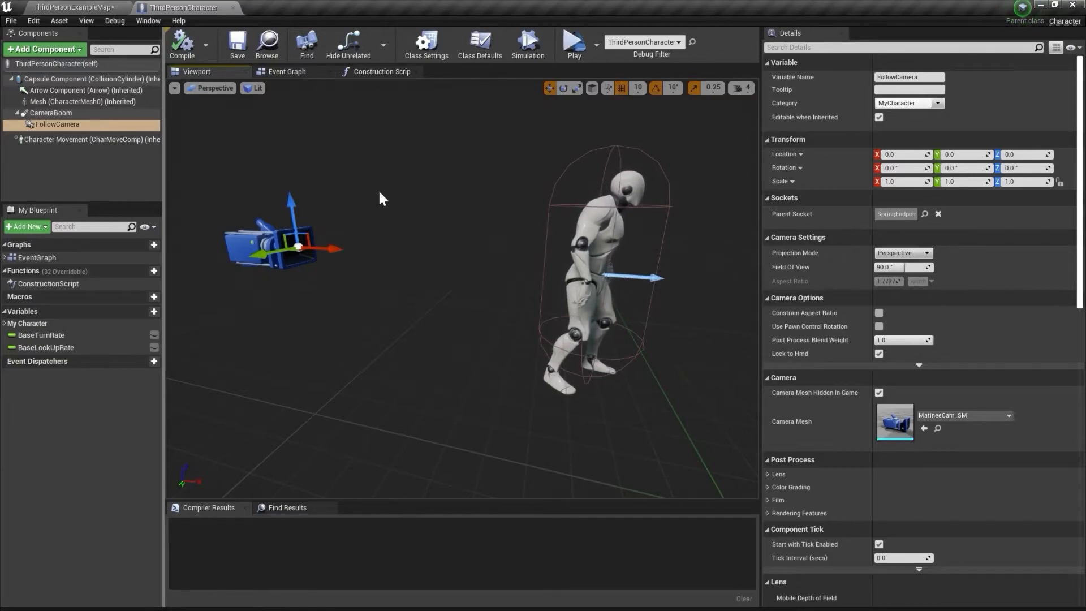
{"action": "left_click", "coordinate": [43, 81]}
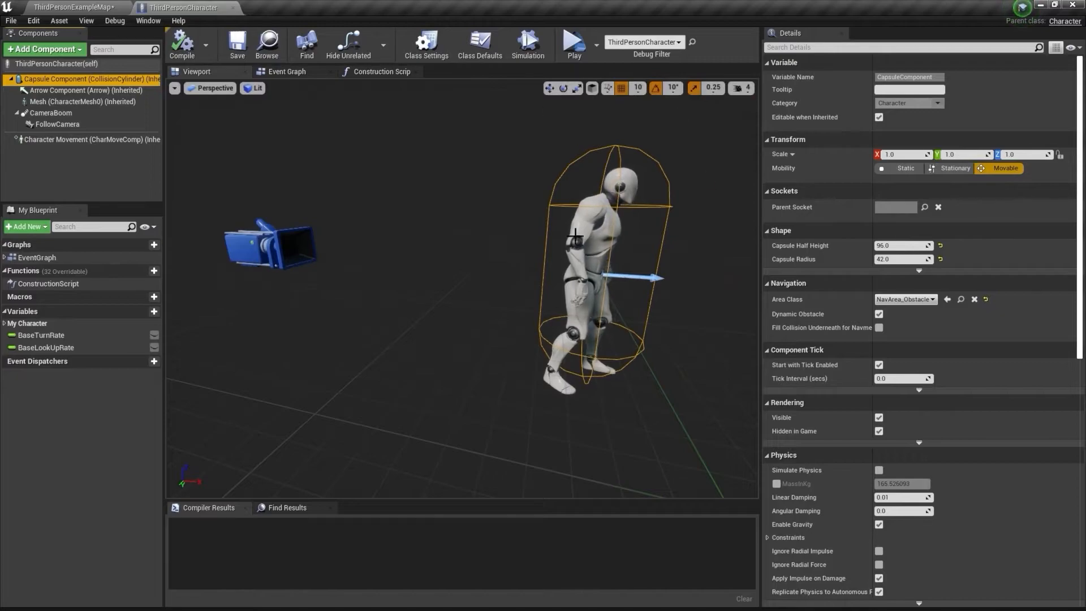
{"action": "left_click", "coordinate": [42, 114]}
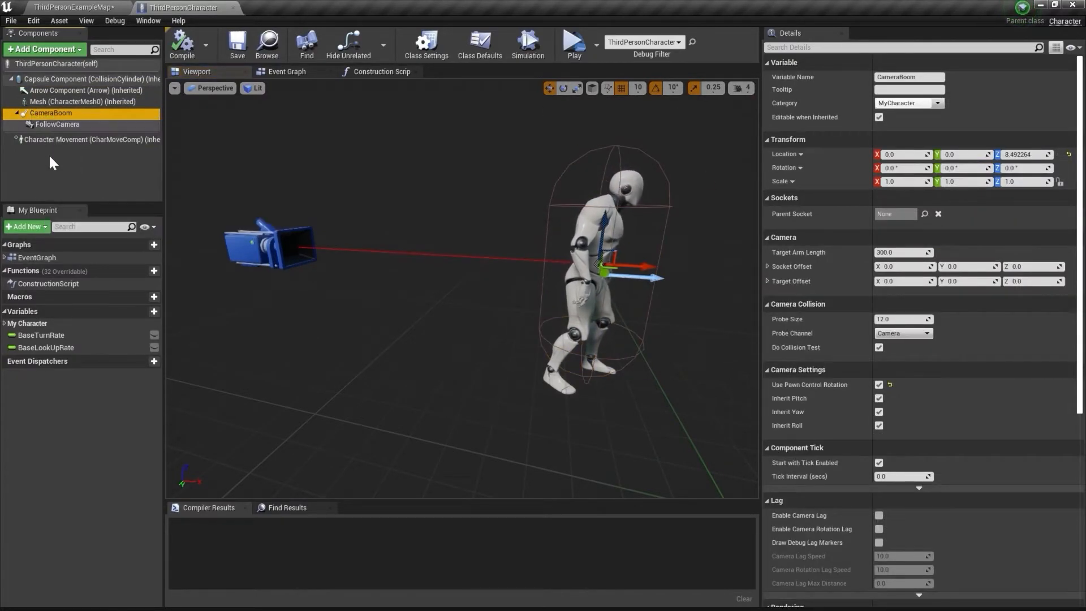
{"action": "left_click", "coordinate": [53, 124]}
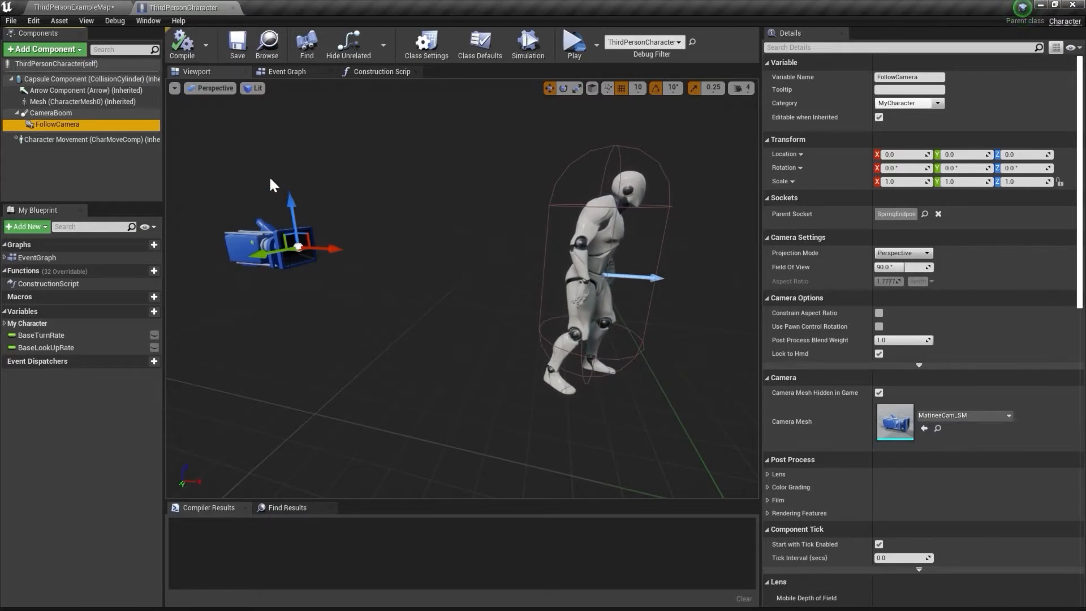
{"action": "left_click", "coordinate": [48, 112]}
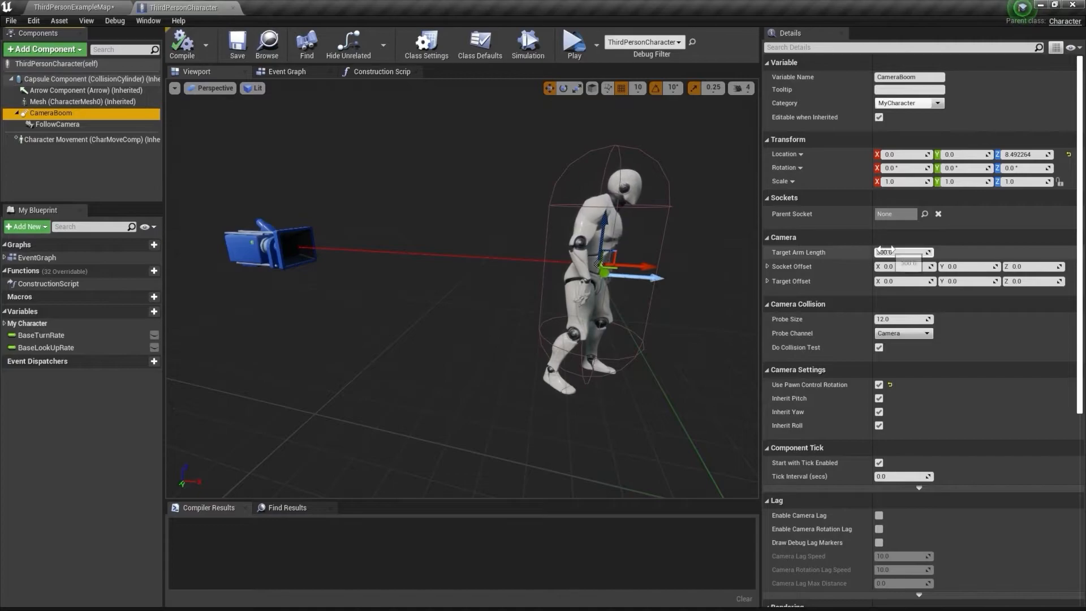
{"action": "left_click", "coordinate": [916, 253]}
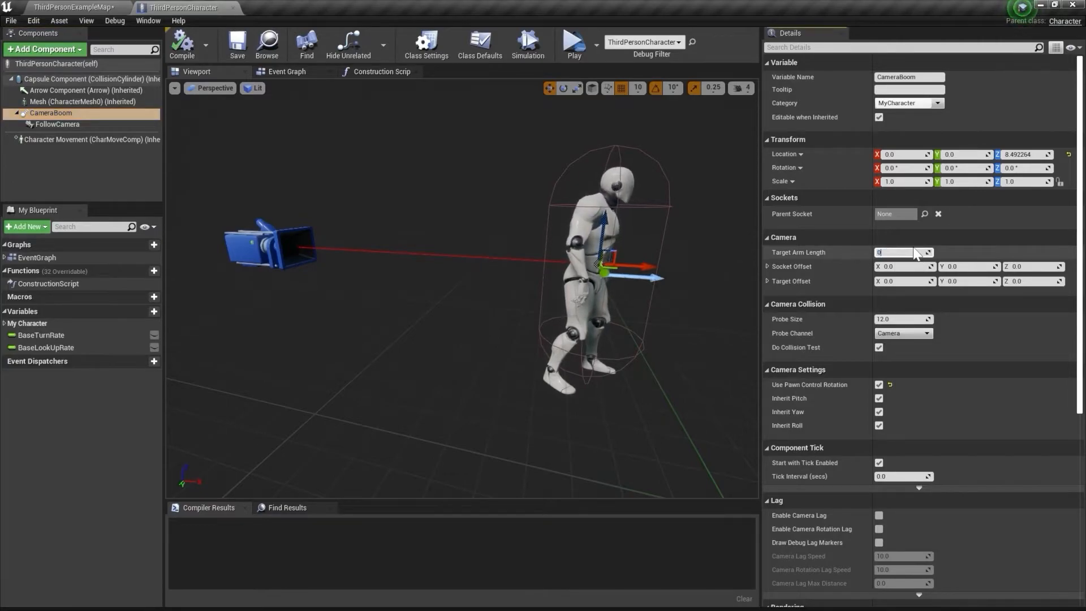
{"action": "type", "text": "0"}
{"action": "key", "text": "Return"}
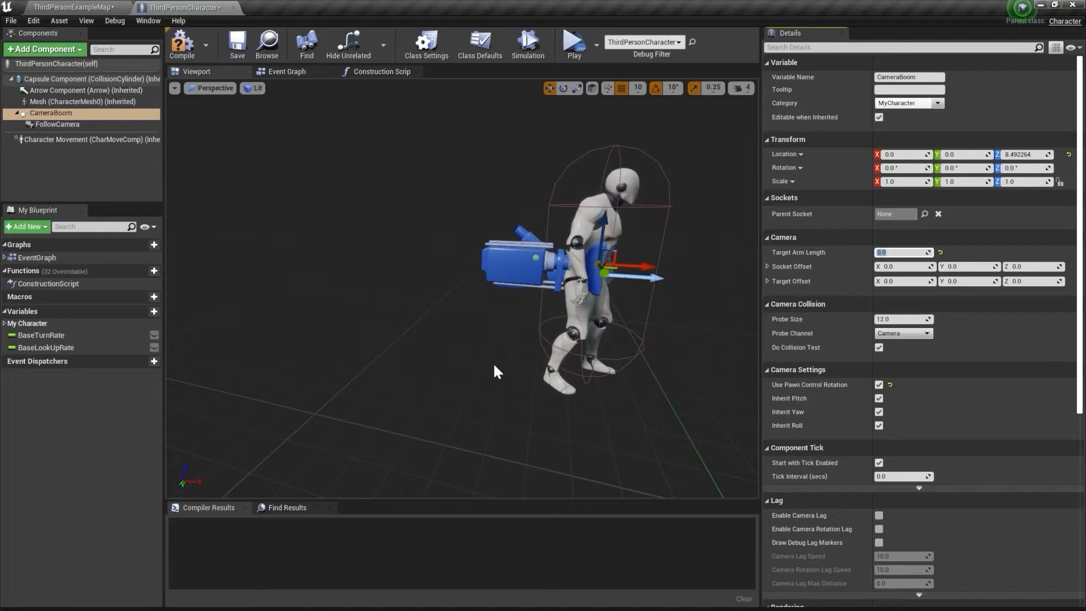
- Examine the camera's placement on the character from several angles with CameraBoom selected
{"action": "right_click_drag", "start_coordinate": [497, 371], "coordinate": [522, 369]}
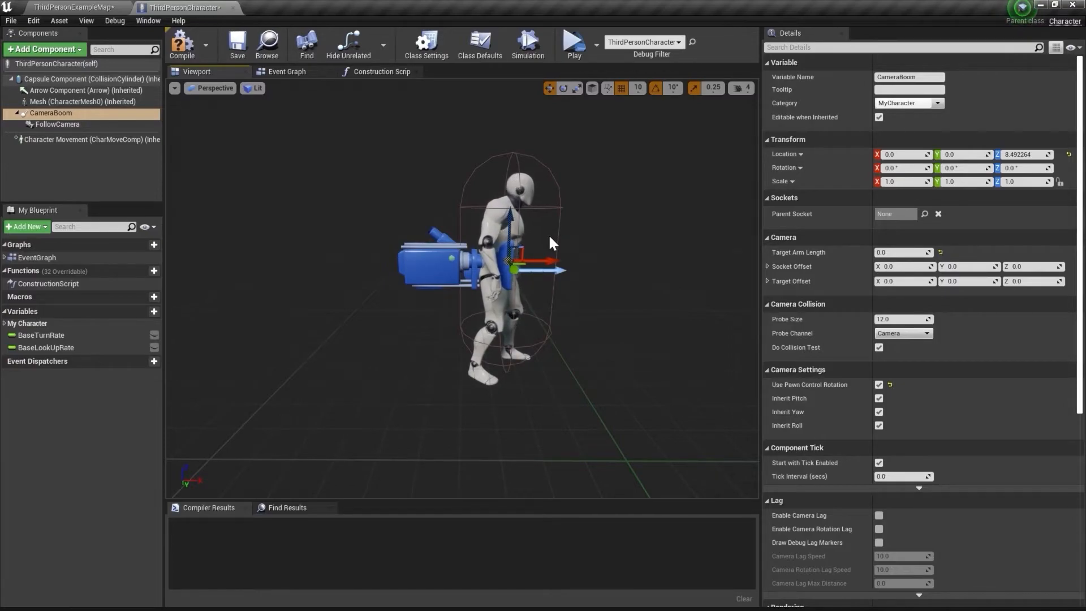
{"action": "right_click_drag", "start_coordinate": [529, 306], "coordinate": [503, 320]}
{"action": "key", "text": "s"}
{"action": "key", "text": "d"}
{"action": "key", "text": "w"}
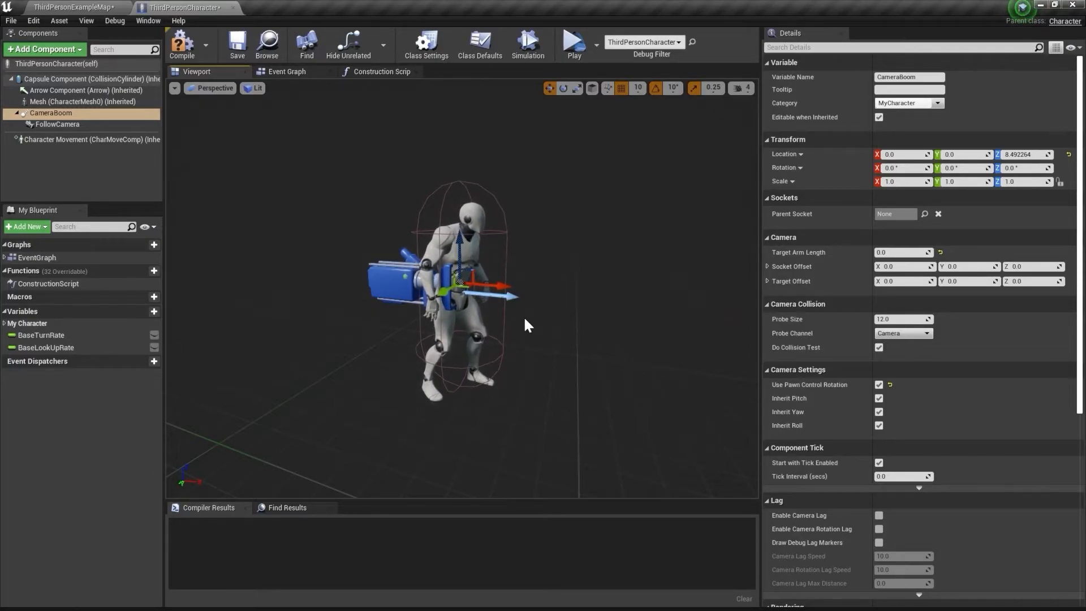
{"action": "left_click", "coordinate": [52, 114]}
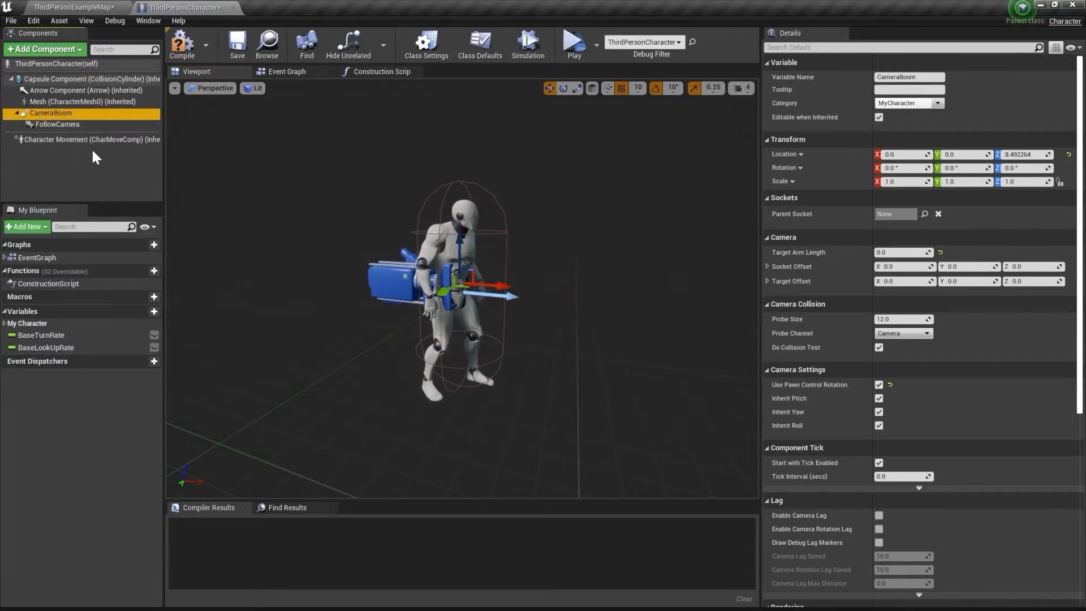
{"action": "mouse_move", "coordinate": [52, 115]}
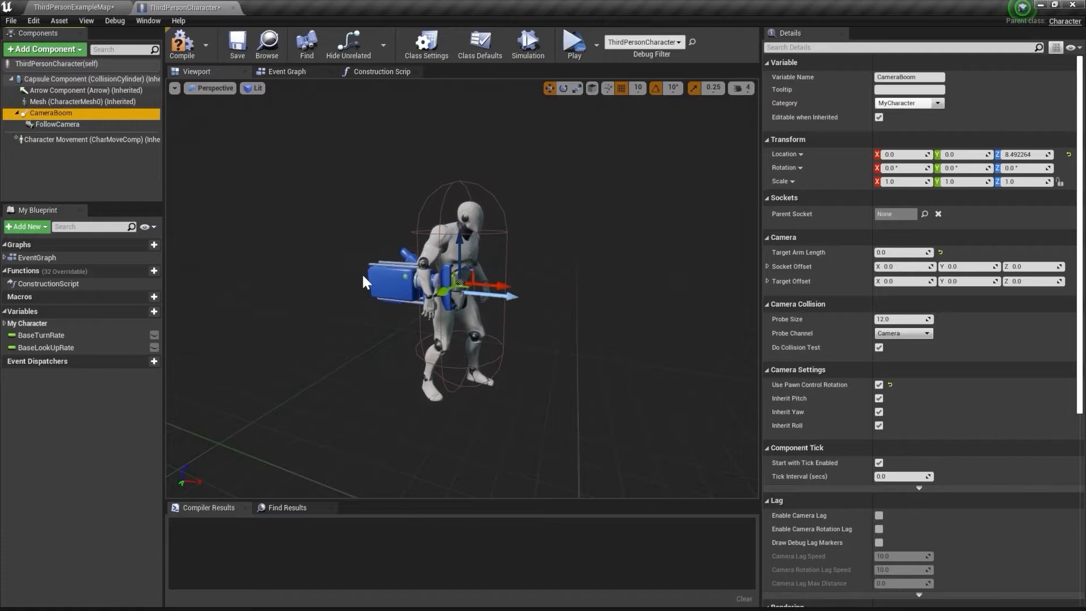
{"action": "left_click", "coordinate": [67, 171]}
- Add a Scene component under CameraBoom and name it ARRoot
{"action": "left_click", "coordinate": [50, 116]}
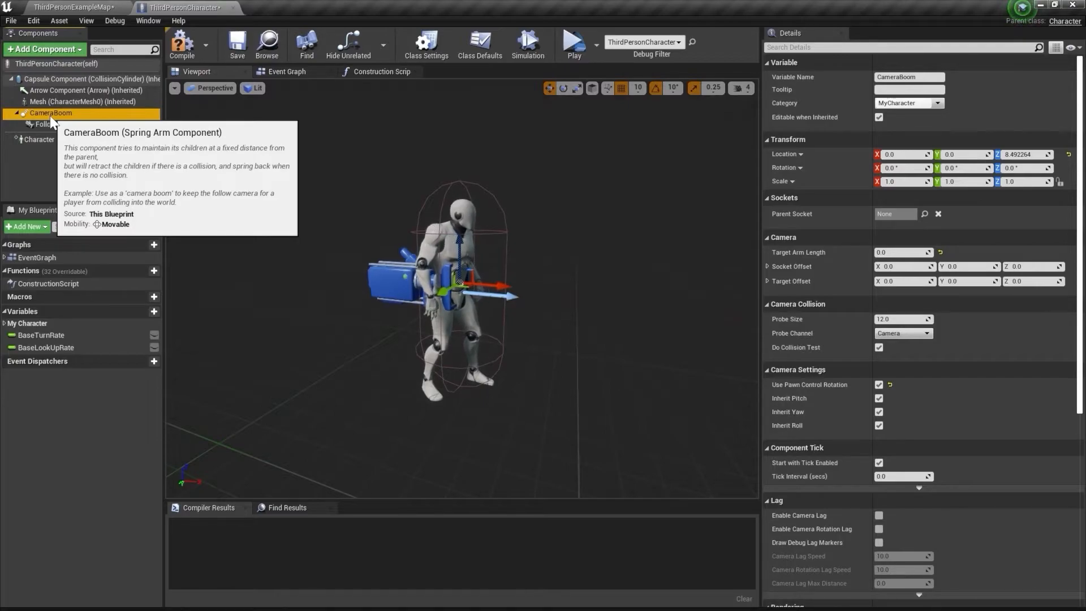
{"action": "left_click", "coordinate": [80, 50]}
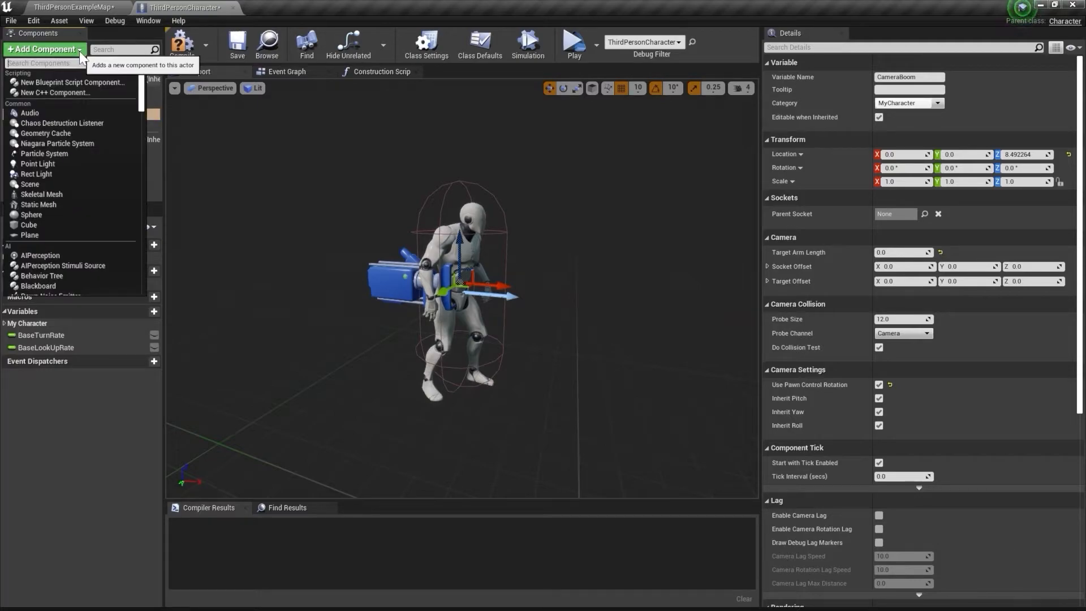
{"action": "left_click", "coordinate": [39, 185]}
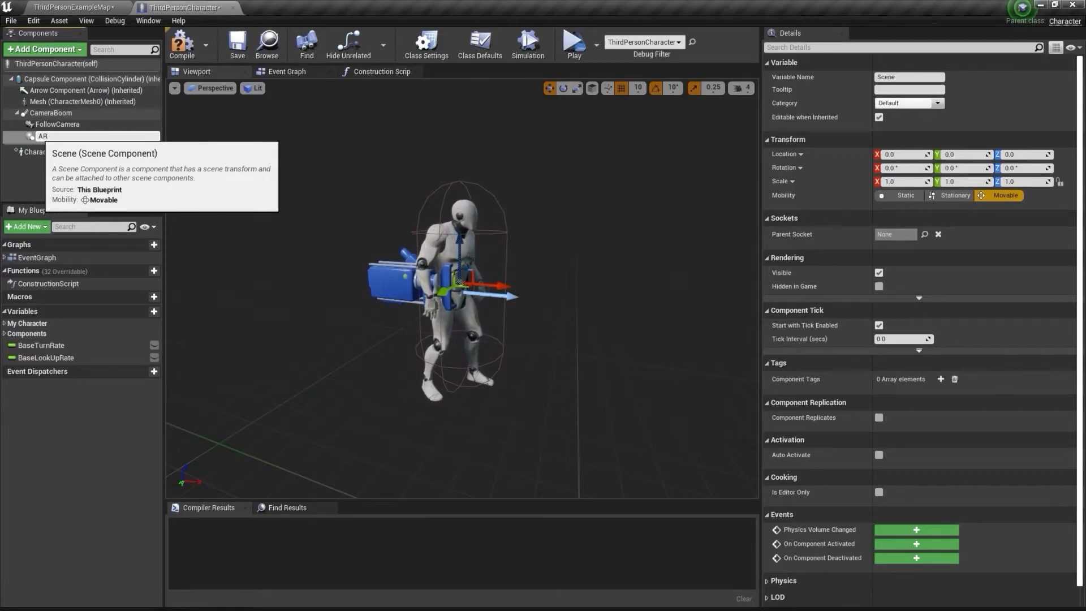
{"action": "key", "text": "Return"}
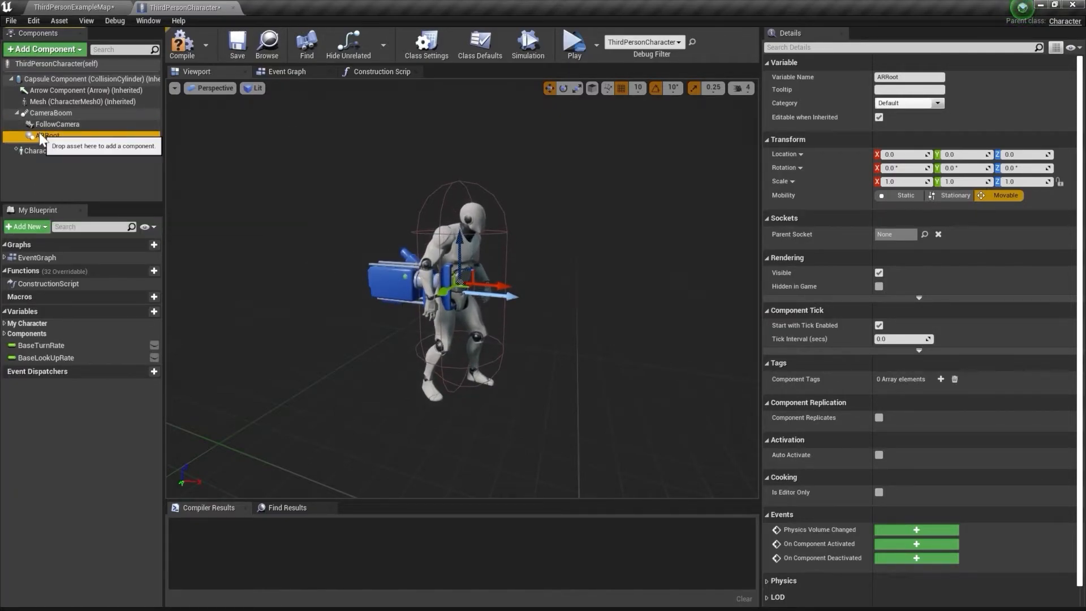
- Attach ARRoot directly to the Capsule Component and reparent CameraBoom under ARRoot
{"action": "left_click_drag", "start_coordinate": [40, 138], "coordinate": [30, 80]}
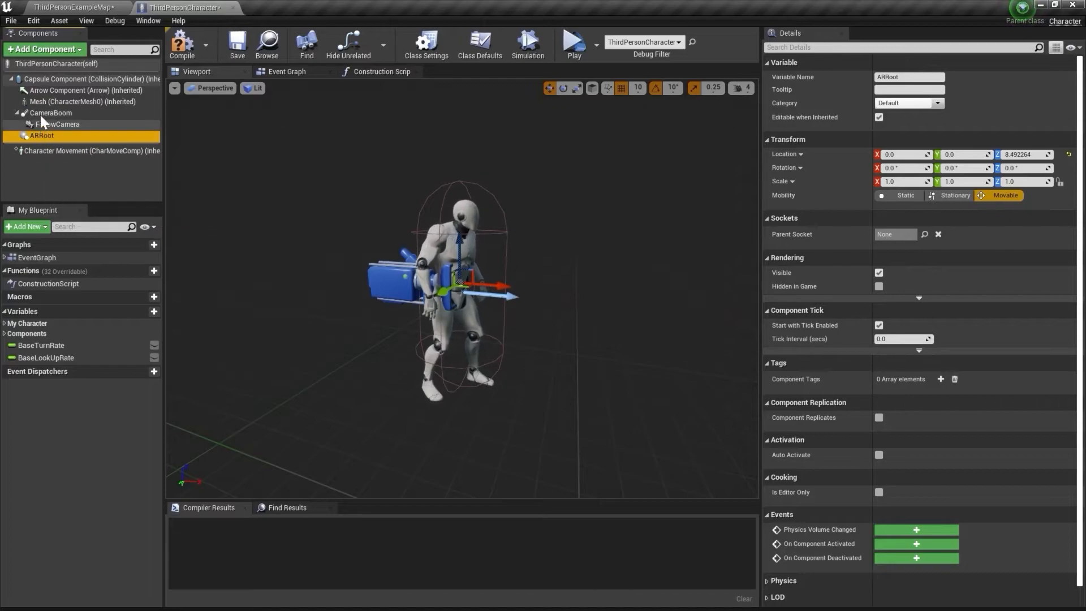
{"action": "left_click", "coordinate": [41, 112]}
{"action": "left_click_drag", "start_coordinate": [36, 115], "coordinate": [42, 136]}
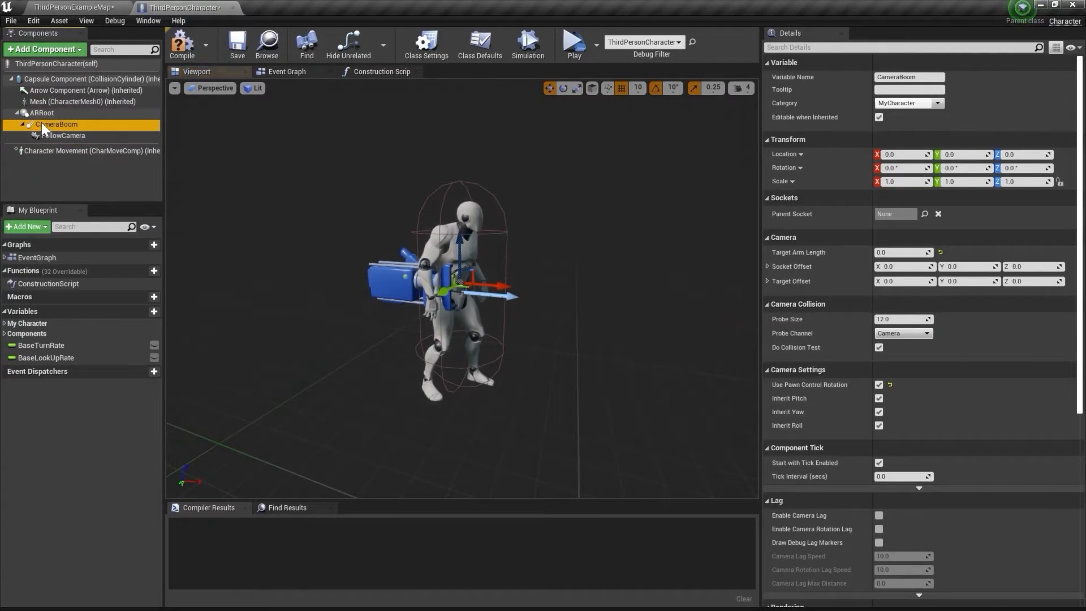
- Set ARRoot's Z location to 0 and check the CameraBoom and FollowCamera beneath it
{"action": "left_click", "coordinate": [38, 113]}
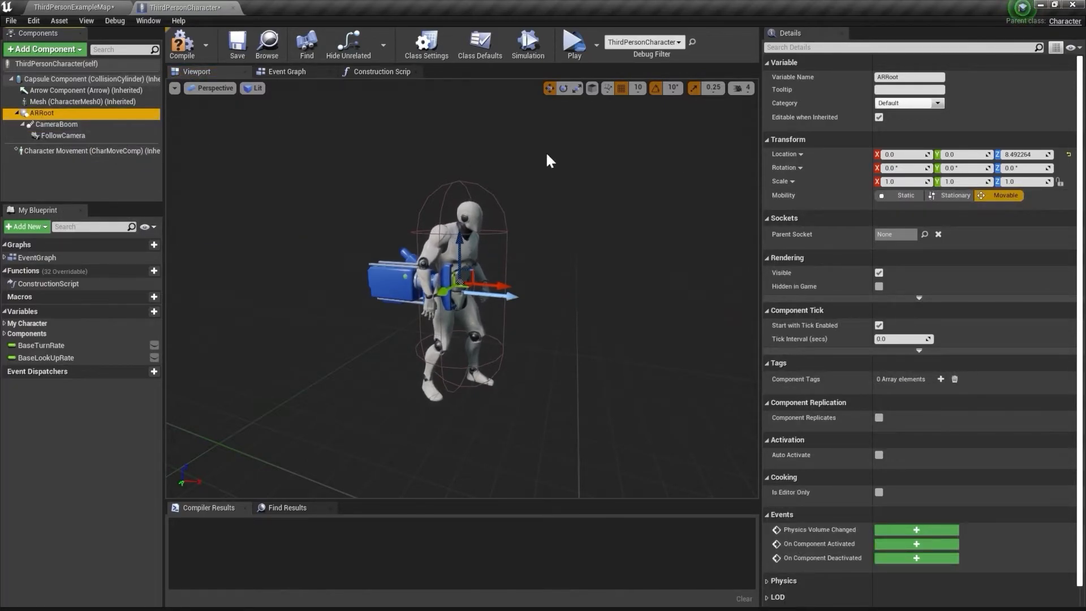
{"action": "left_click", "coordinate": [1024, 155]}
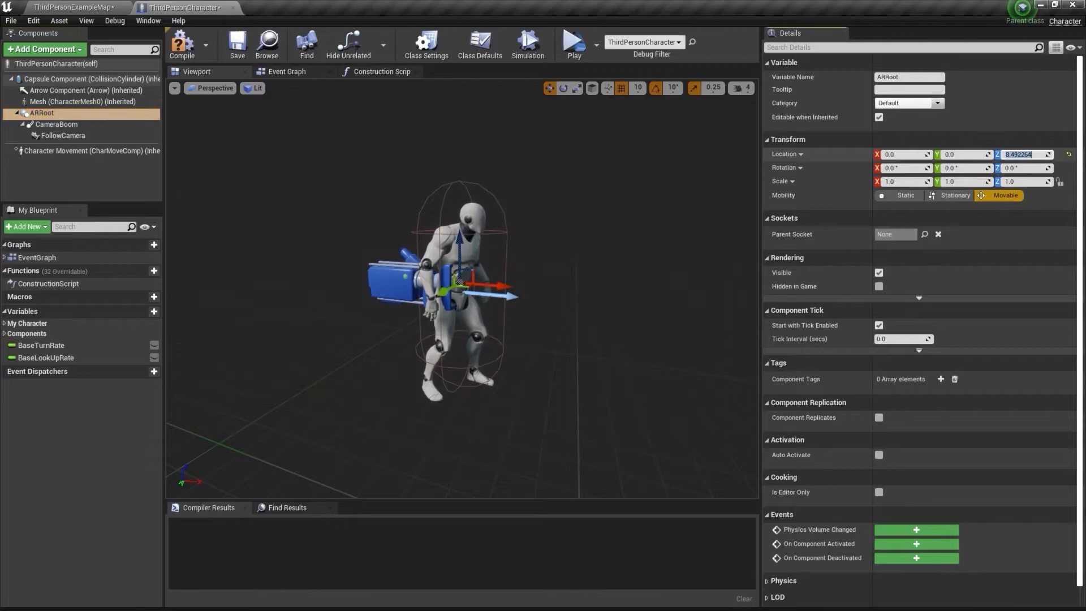
{"action": "type", "text": "0"}
{"action": "key", "text": "Return"}
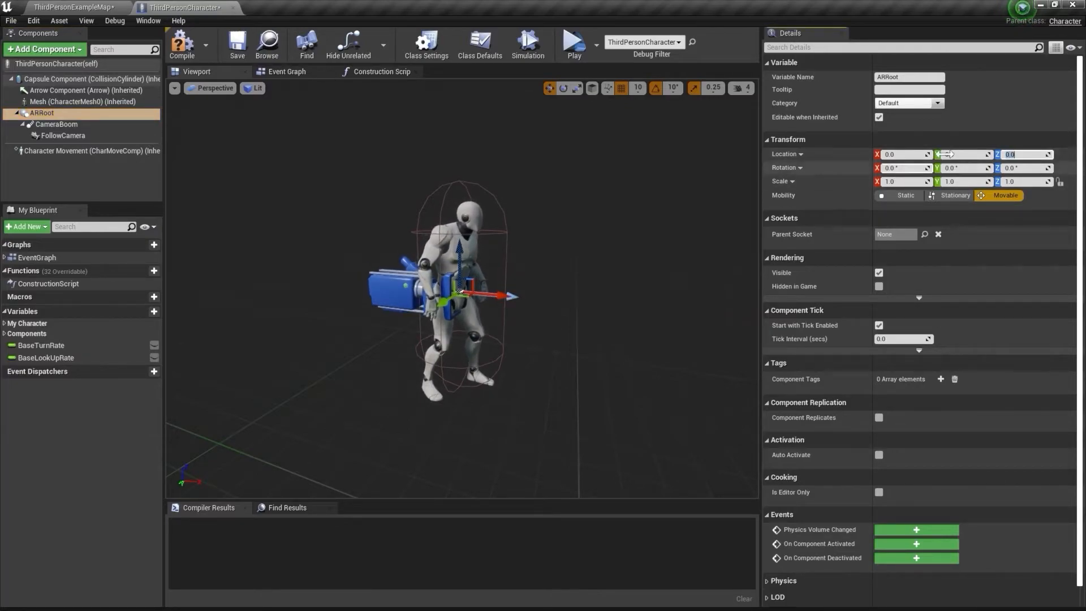
{"action": "left_click", "coordinate": [52, 123]}
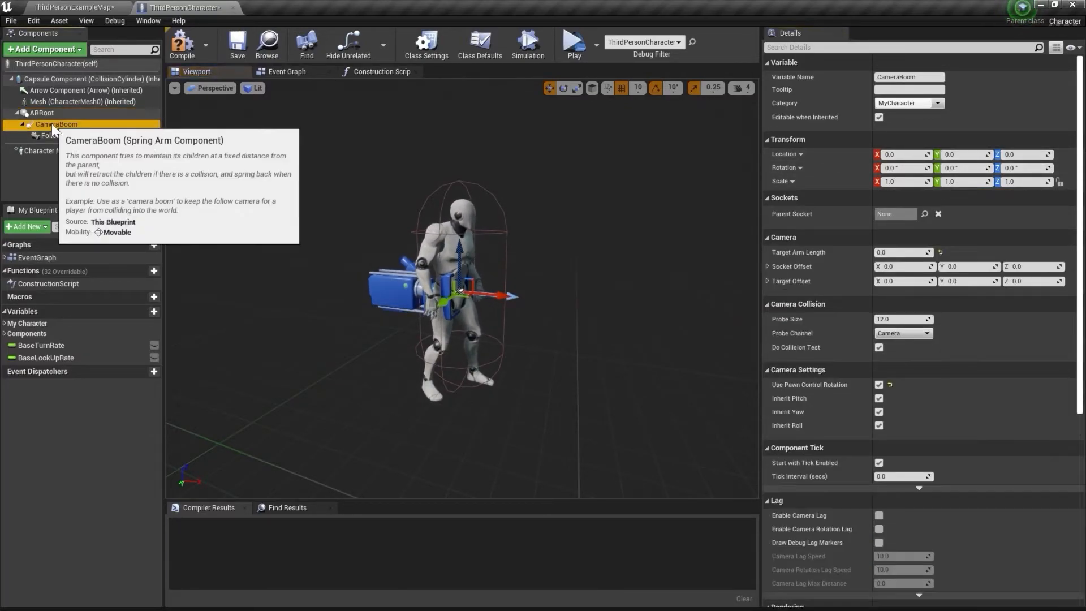
{"action": "left_click", "coordinate": [65, 135]}
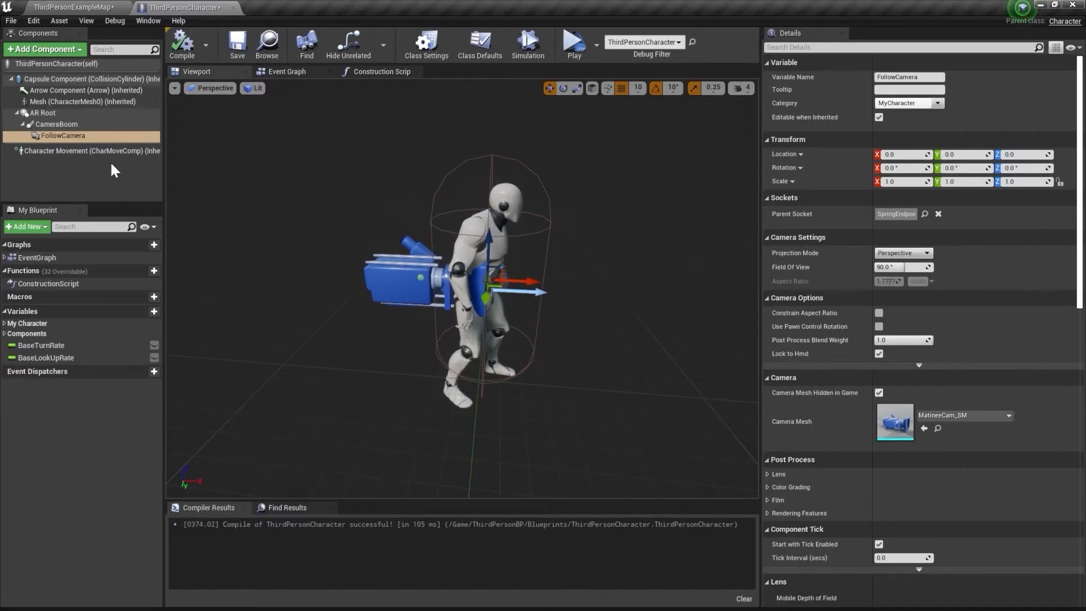
- Try lowering AR Root below the character's feet to a Z location of about -170, and compile and save the blueprint
{"action": "left_click", "coordinate": [43, 112]}
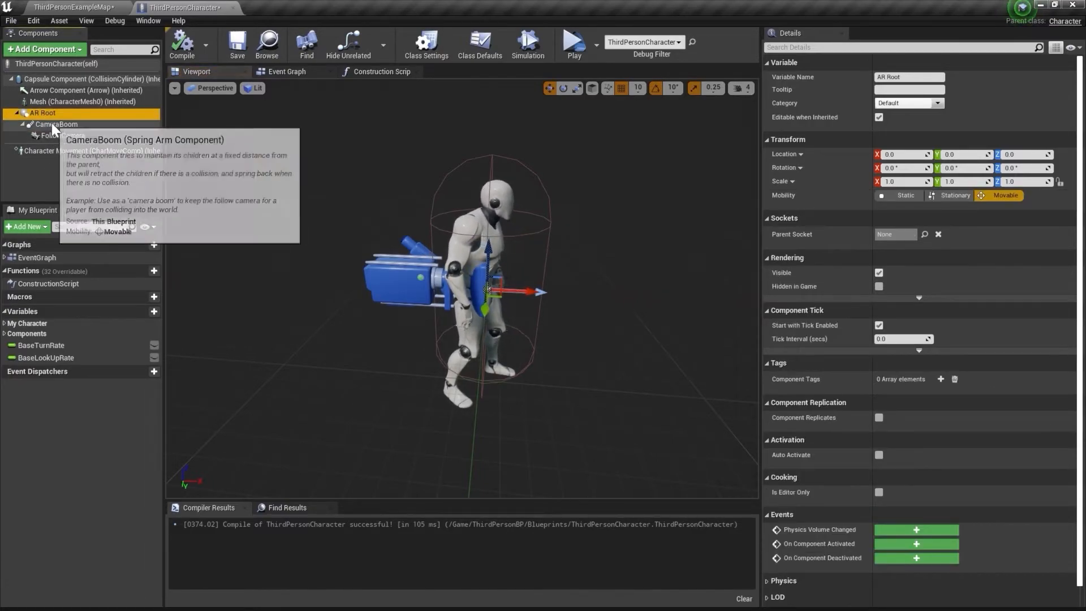
{"action": "left_click_drag", "start_coordinate": [488, 251], "coordinate": [474, 413]}
{"action": "left_click", "coordinate": [183, 44]}
{"action": "left_click", "coordinate": [235, 48]}
- Play the level to preview the lowered camera position, and return to the ThirdPersonCharacter blueprint
{"action": "left_click", "coordinate": [85, 8]}
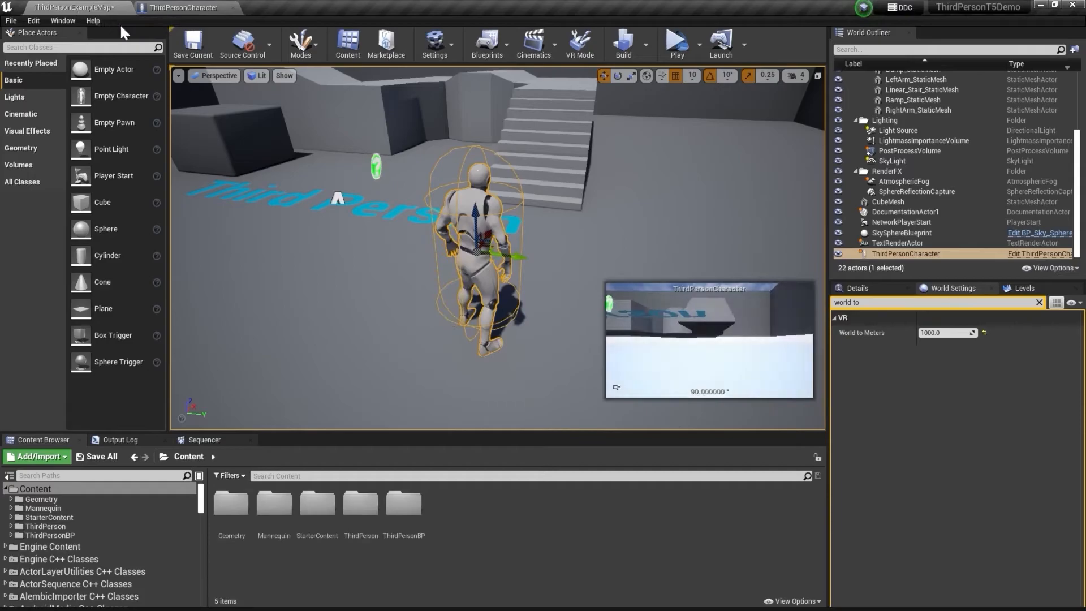
{"action": "left_click", "coordinate": [670, 40]}
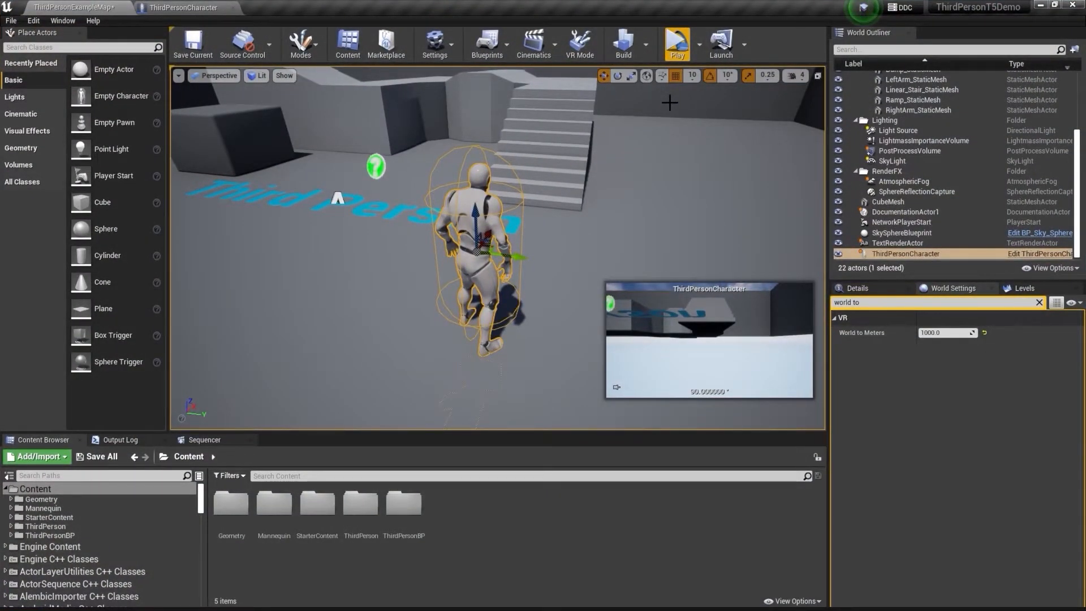
{"action": "left_click", "coordinate": [184, 8]}
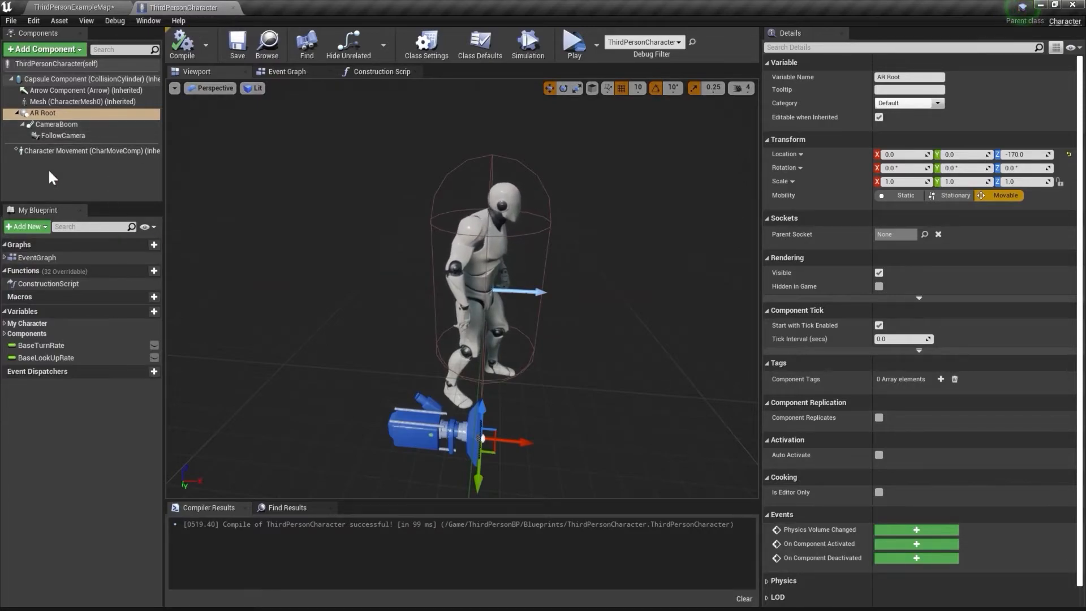
- Undo the downward move of AR Root
{"action": "left_click", "coordinate": [59, 135]}
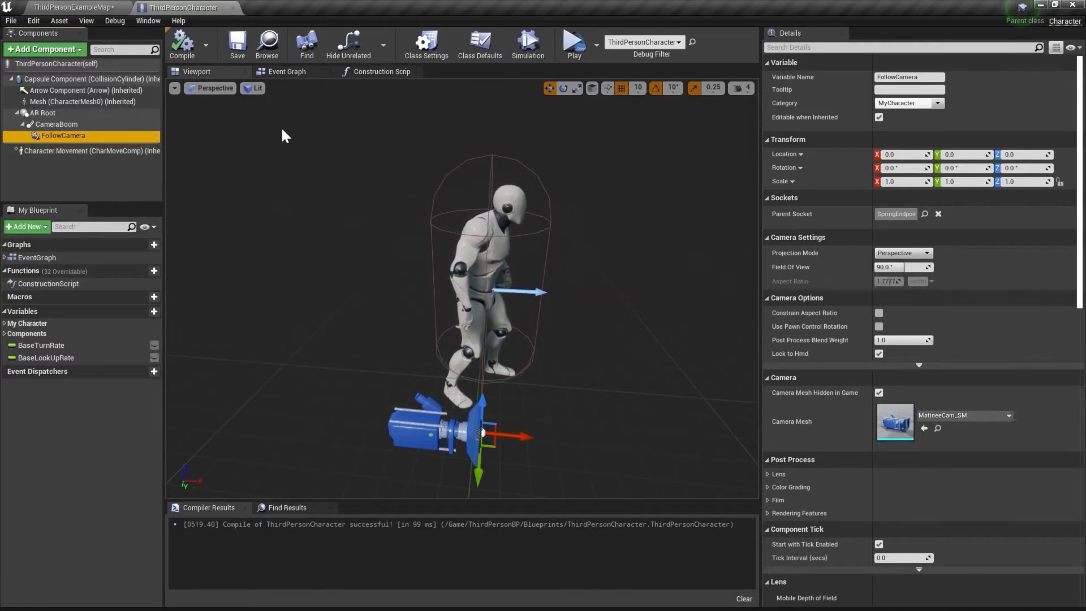
{"action": "right_click_drag", "start_coordinate": [629, 374], "coordinate": [626, 372]}
{"action": "key", "text": "ctrl+z"}
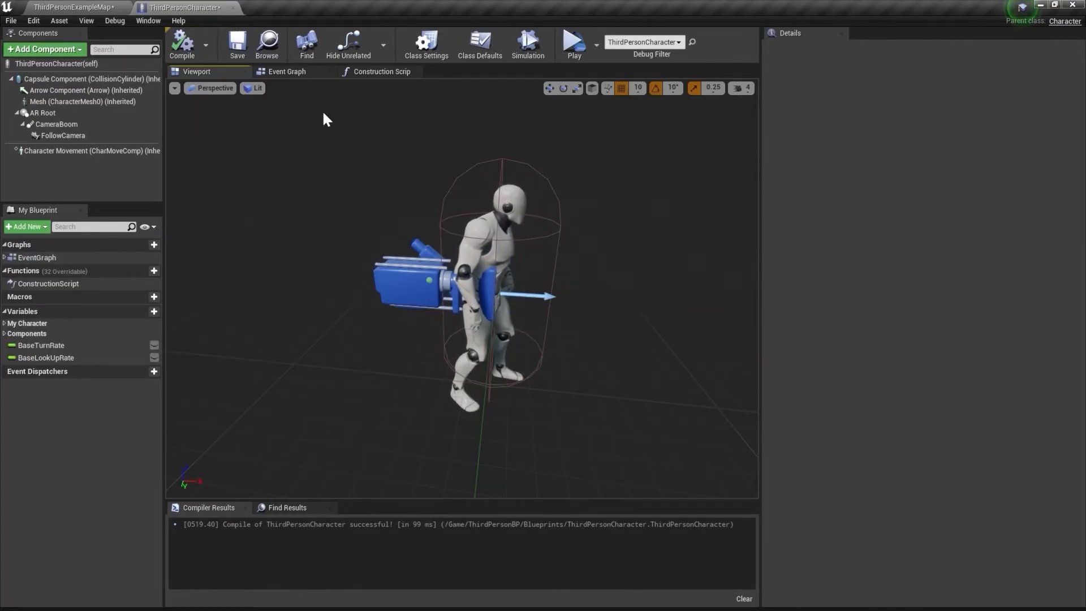
- Open the ThirdPersonCharacter Event Graph at the Jump group and widen the graph area by narrowing the details beside it
{"action": "left_click", "coordinate": [287, 71]}
{"action": "mouse_move", "coordinate": [281, 279]}
{"action": "right_mouse_down"}
{"action": "mouse_move", "coordinate": [292, 236]}
{"action": "mouse_move", "coordinate": [357, 245]}
{"action": "mouse_move", "coordinate": [373, 260]}
{"action": "mouse_move", "coordinate": [282, 258]}
{"action": "right_mouse_up"}
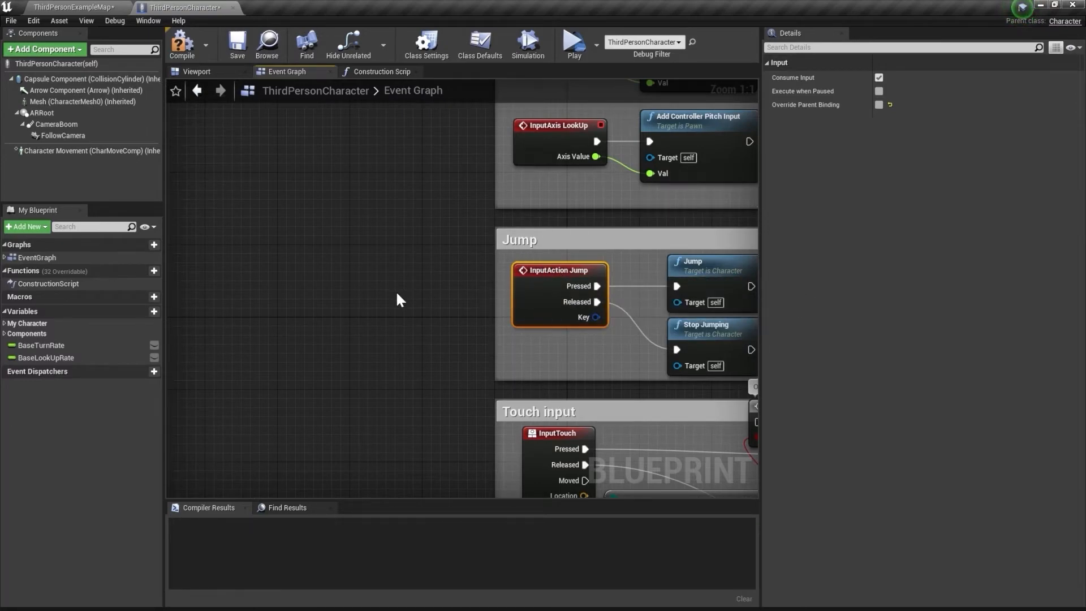
{"action": "right_click_drag", "start_coordinate": [362, 285], "coordinate": [384, 288]}
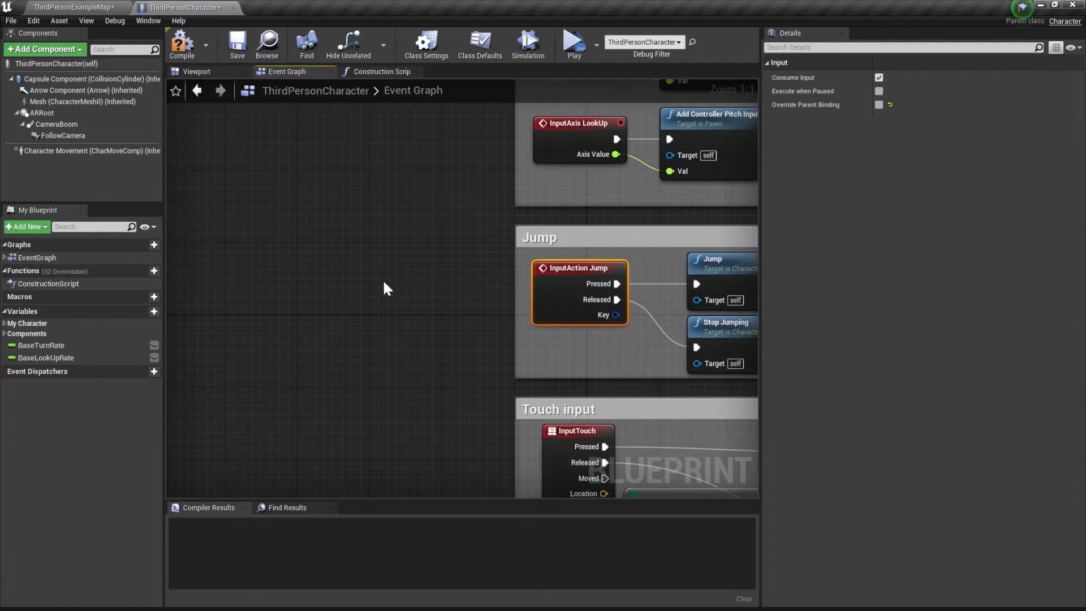
{"action": "right_click_drag", "start_coordinate": [462, 274], "coordinate": [431, 272]}
{"action": "left_click_drag", "start_coordinate": [760, 325], "coordinate": [836, 322]}
{"action": "right_click_drag", "start_coordinate": [351, 313], "coordinate": [409, 310]}
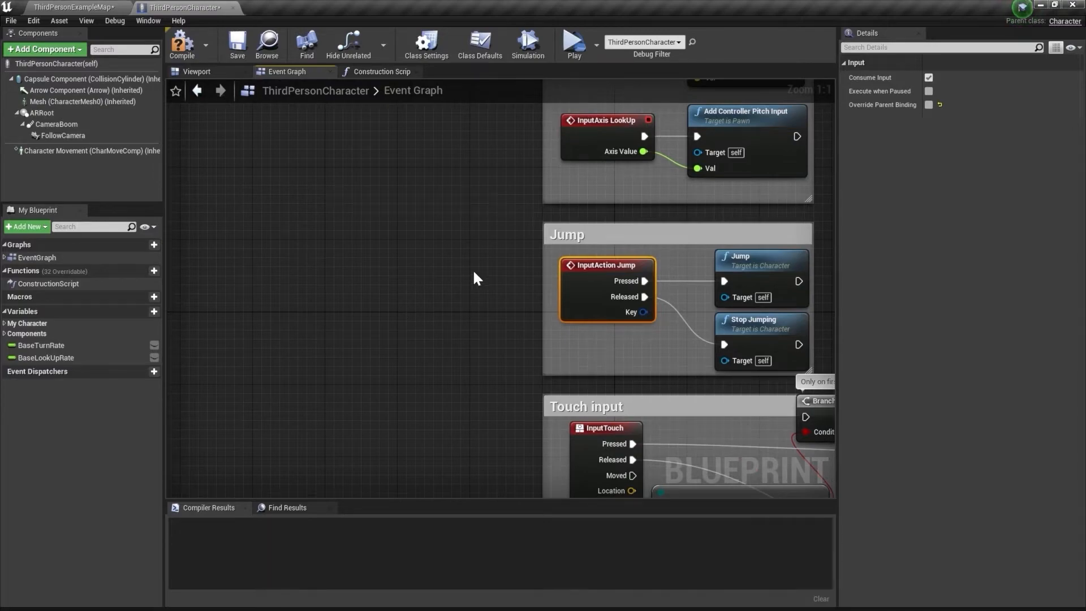
- Search the blueprint actions for "tilt" and add a Tilt Five Wand (R) Trigger event beside the Jump group
{"action": "right_click_drag", "start_coordinate": [272, 259], "coordinate": [269, 260]}
{"action": "right_click", "coordinate": [270, 260]}
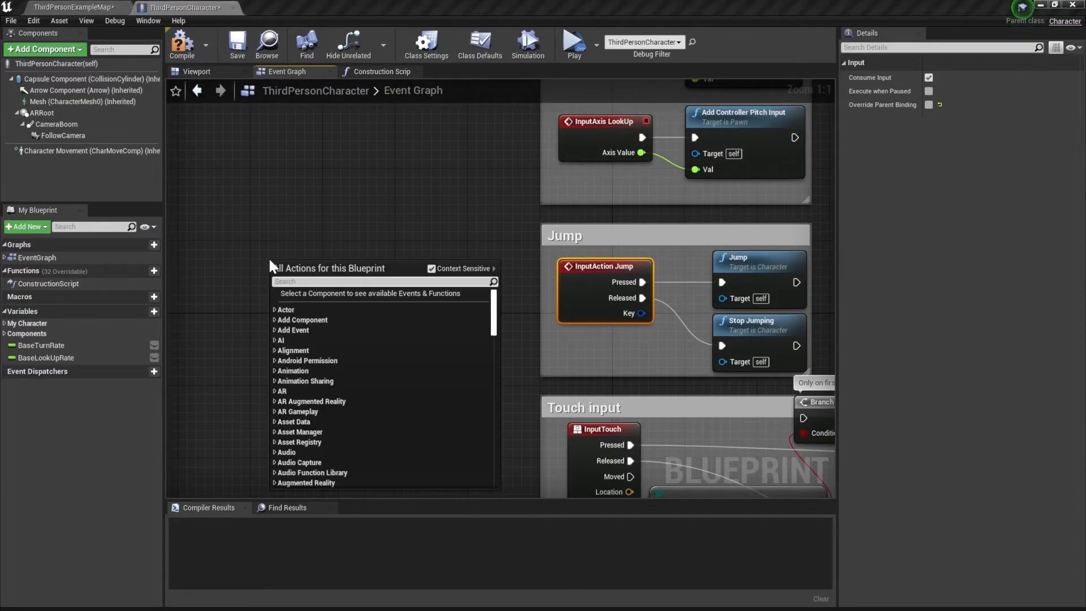
{"action": "type", "text": "tilt"}
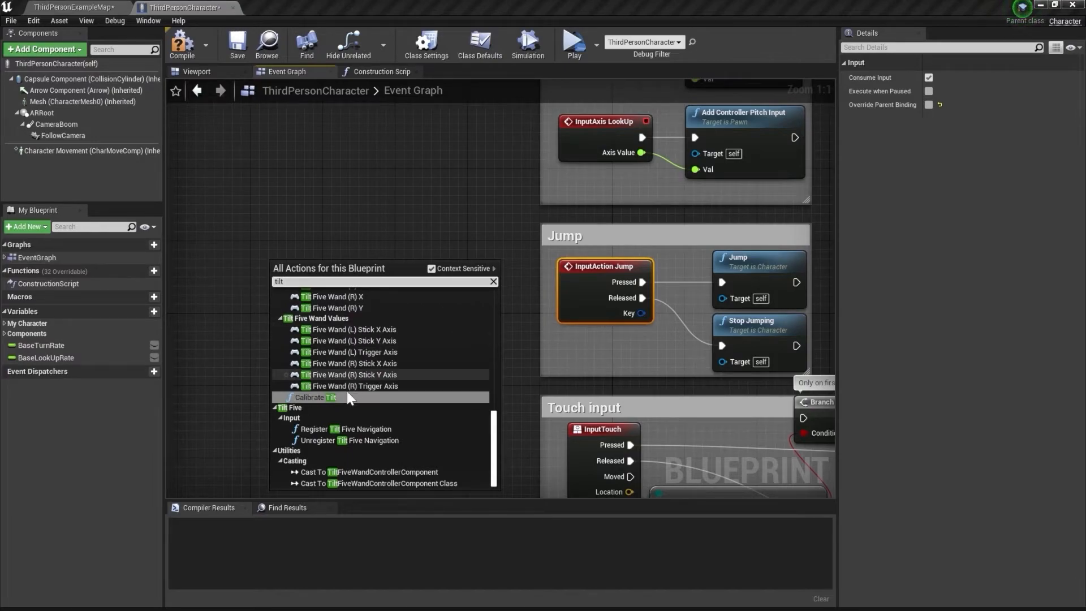
{"action": "scroll", "coordinate": [367, 367], "scroll_direction": "up", "scroll_amount": 1}
{"action": "scroll", "coordinate": [366, 373], "scroll_direction": "up", "scroll_amount": 1}
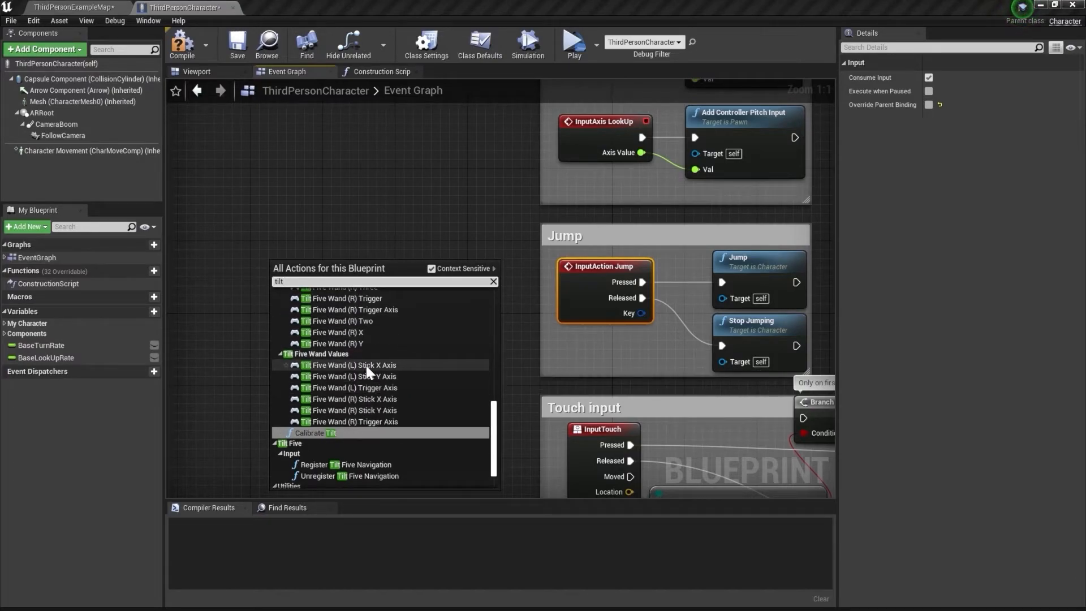
{"action": "scroll", "coordinate": [365, 365], "scroll_direction": "up", "scroll_amount": 10}
{"action": "scroll", "coordinate": [367, 351], "scroll_direction": "up", "scroll_amount": 5}
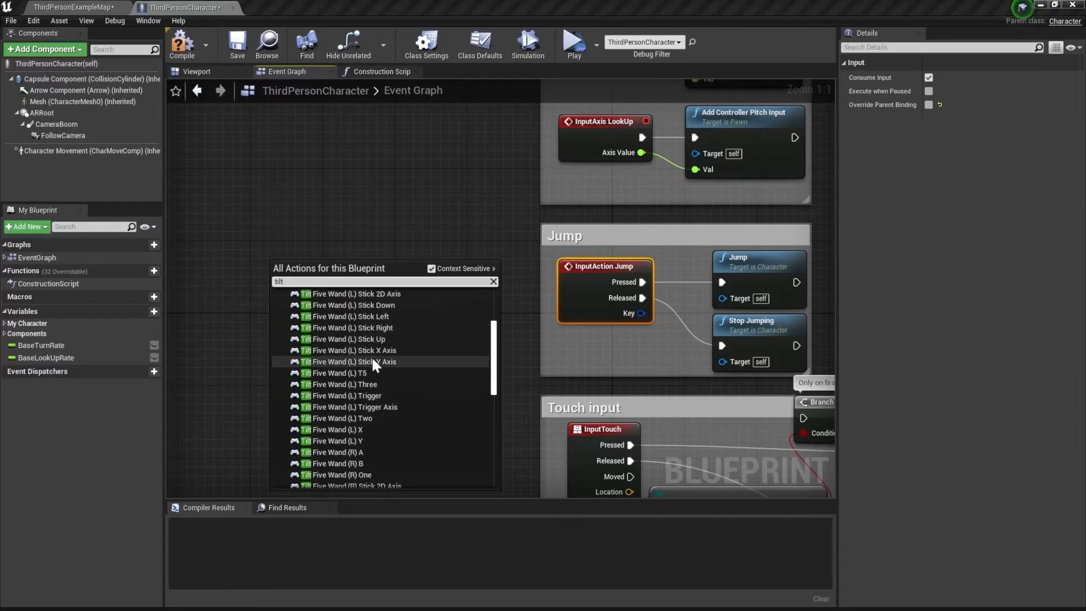
{"action": "scroll", "coordinate": [366, 358], "scroll_direction": "down", "scroll_amount": 9}
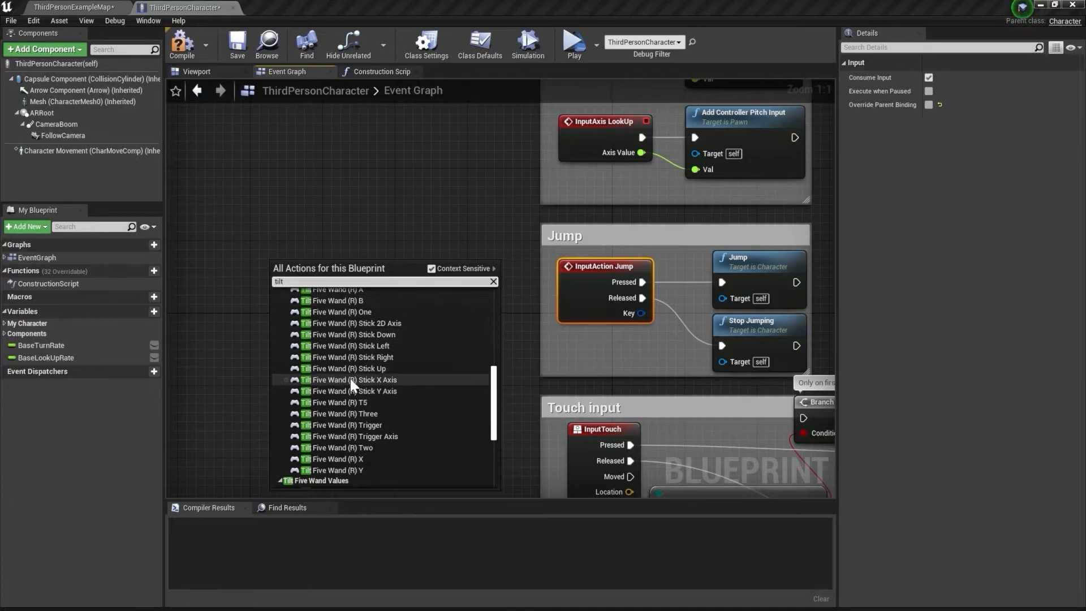
{"action": "scroll", "coordinate": [346, 375], "scroll_direction": "up", "scroll_amount": 15}
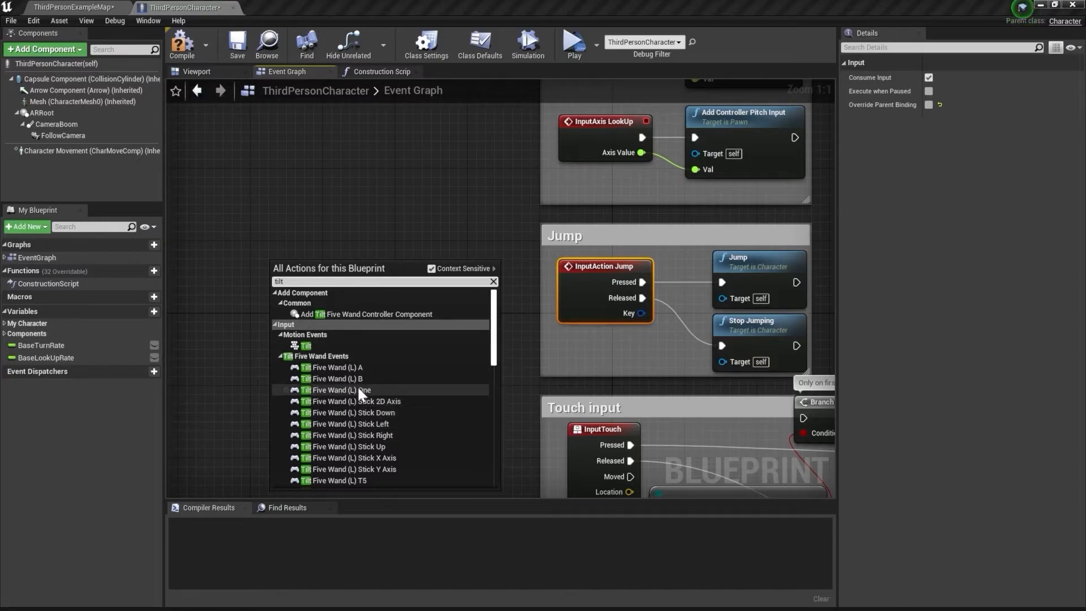
{"action": "scroll", "coordinate": [388, 394], "scroll_direction": "down", "scroll_amount": 7}
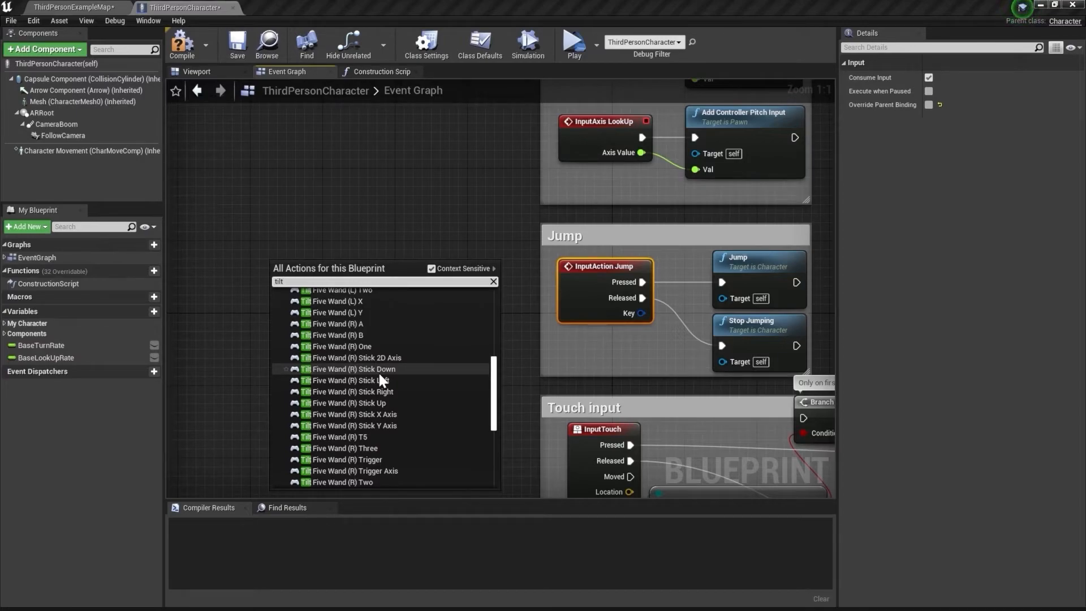
{"action": "scroll", "coordinate": [378, 372], "scroll_direction": "down", "scroll_amount": 2}
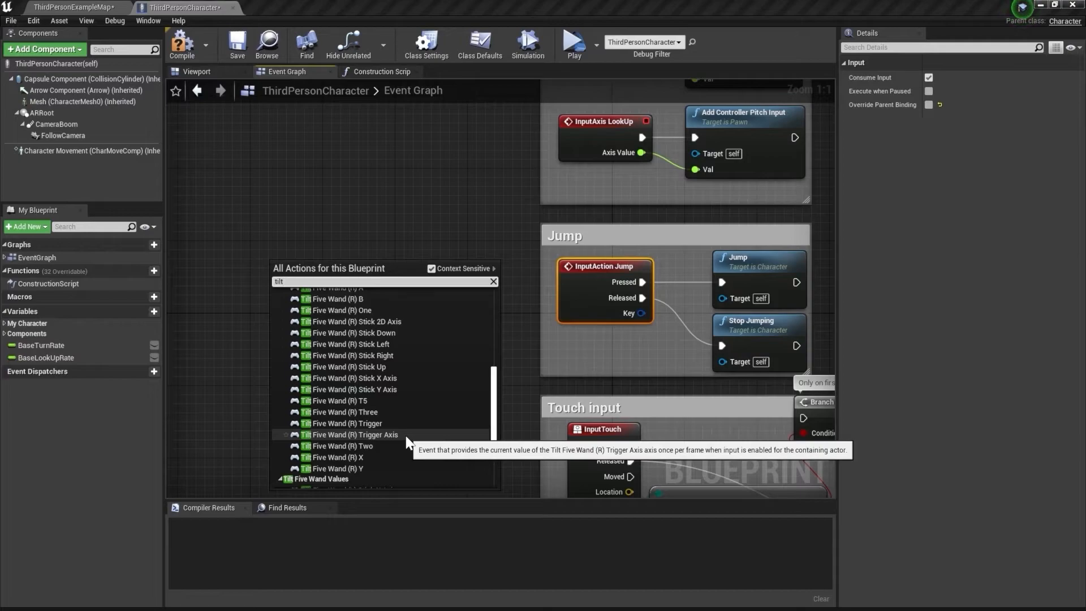
{"action": "left_click", "coordinate": [364, 429]}
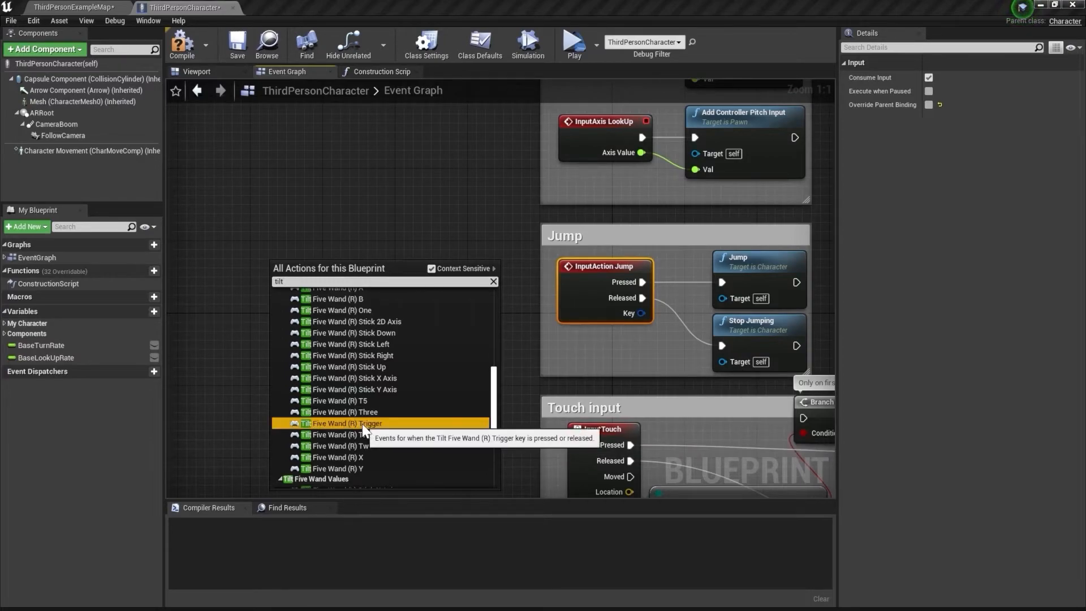
{"action": "left_click_drag", "start_coordinate": [329, 264], "coordinate": [400, 255]}
- Move InputAction Jump out of the Jump group, and wire the wand trigger's Pressed to Jump and Released to Stop Jumping
{"action": "right_click_drag", "start_coordinate": [578, 266], "coordinate": [476, 263]}
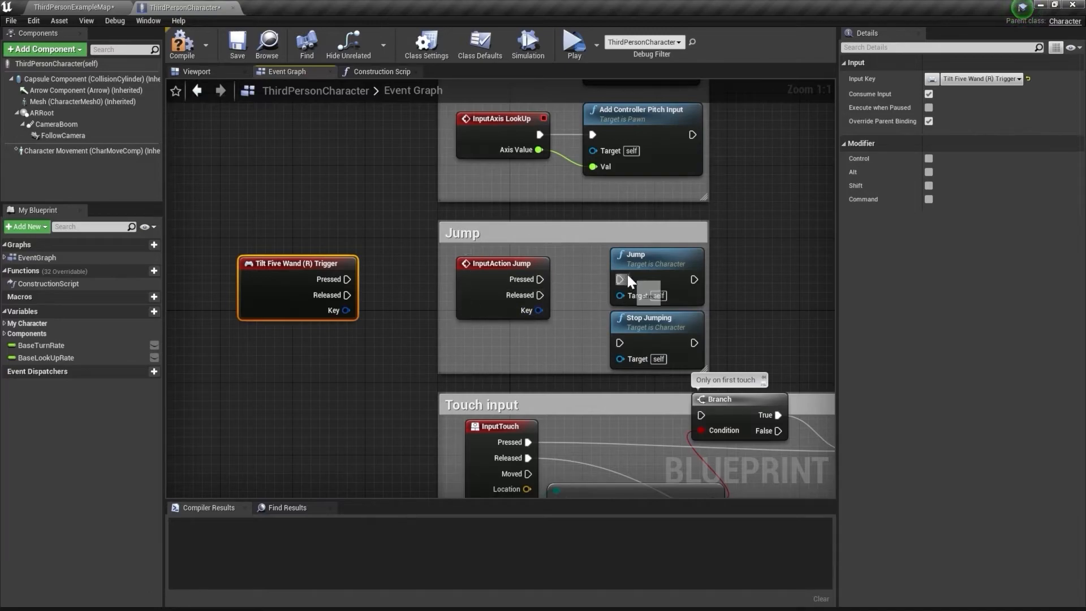
{"action": "left_click_drag", "start_coordinate": [509, 263], "coordinate": [310, 371]}
{"action": "left_click_drag", "start_coordinate": [346, 279], "coordinate": [620, 278]}
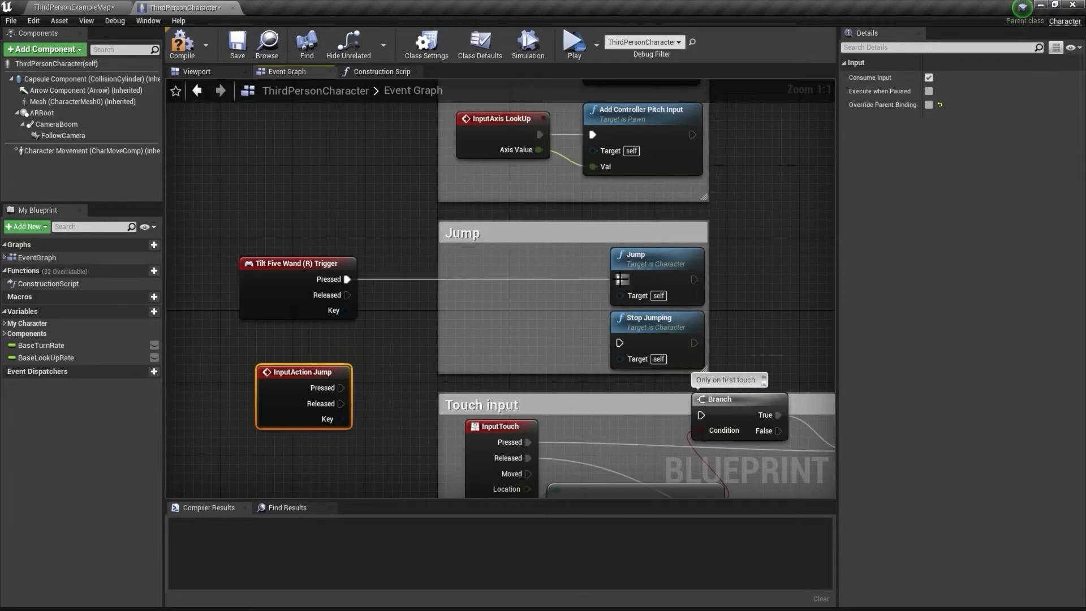
{"action": "left_click_drag", "start_coordinate": [347, 294], "coordinate": [620, 342]}
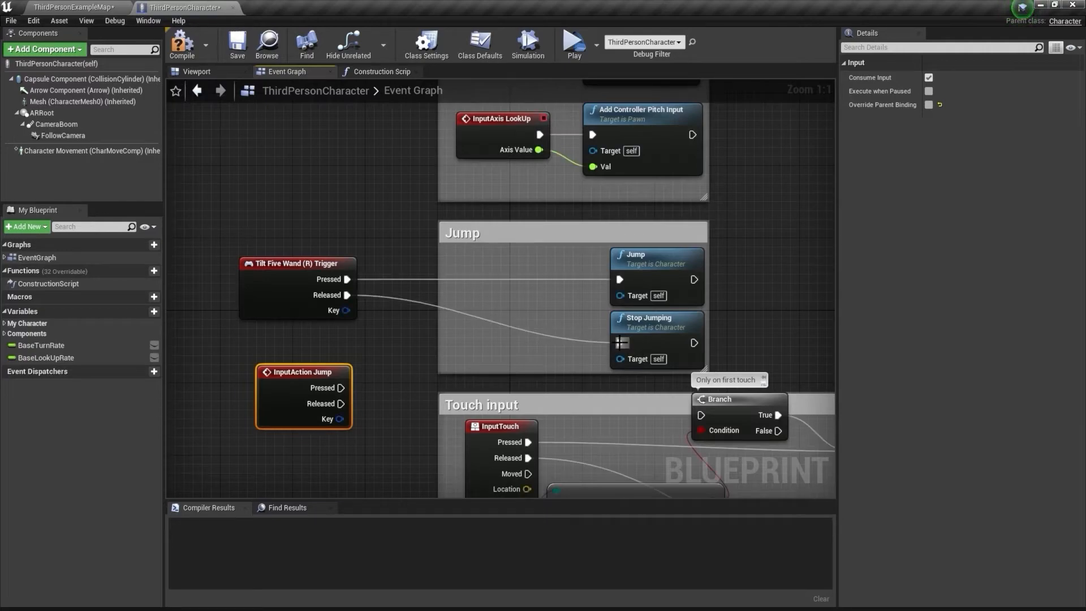
{"action": "left_click", "coordinate": [299, 268]}
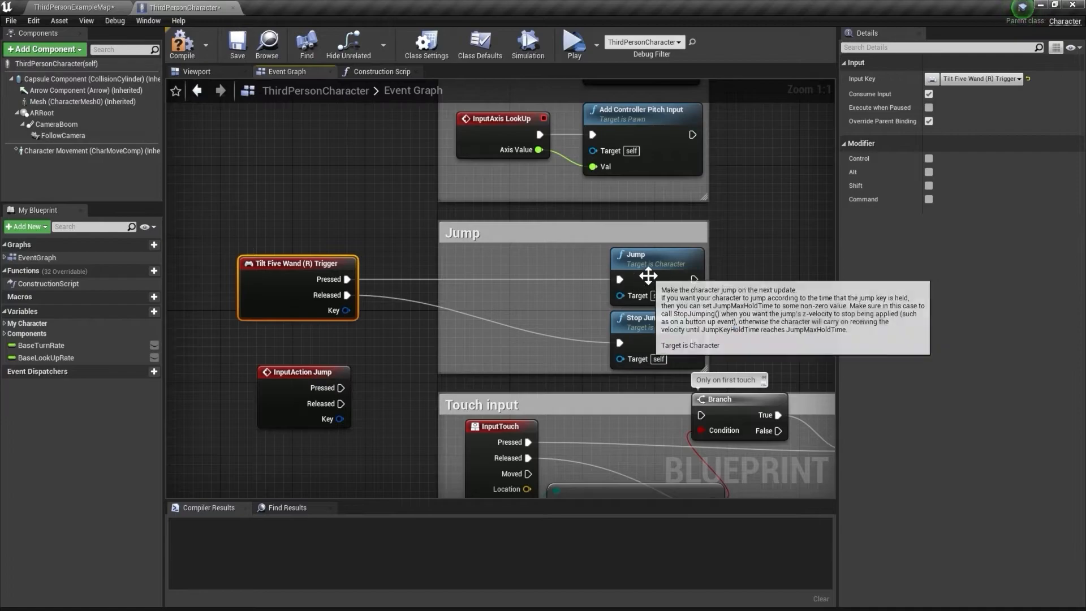
{"action": "left_click", "coordinate": [654, 257]}
{"action": "left_click", "coordinate": [649, 318]}
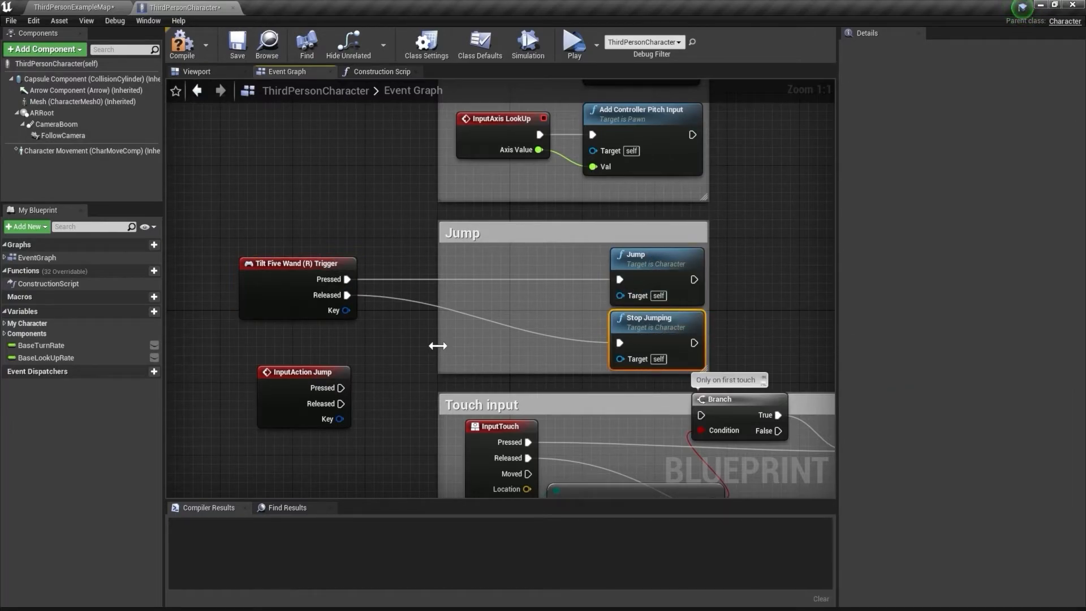
- Try wiring InputAction Jump's Pressed to Jump and Released to Stop Jumping as well, and break both links again
{"action": "left_click_drag", "start_coordinate": [341, 388], "coordinate": [619, 280]}
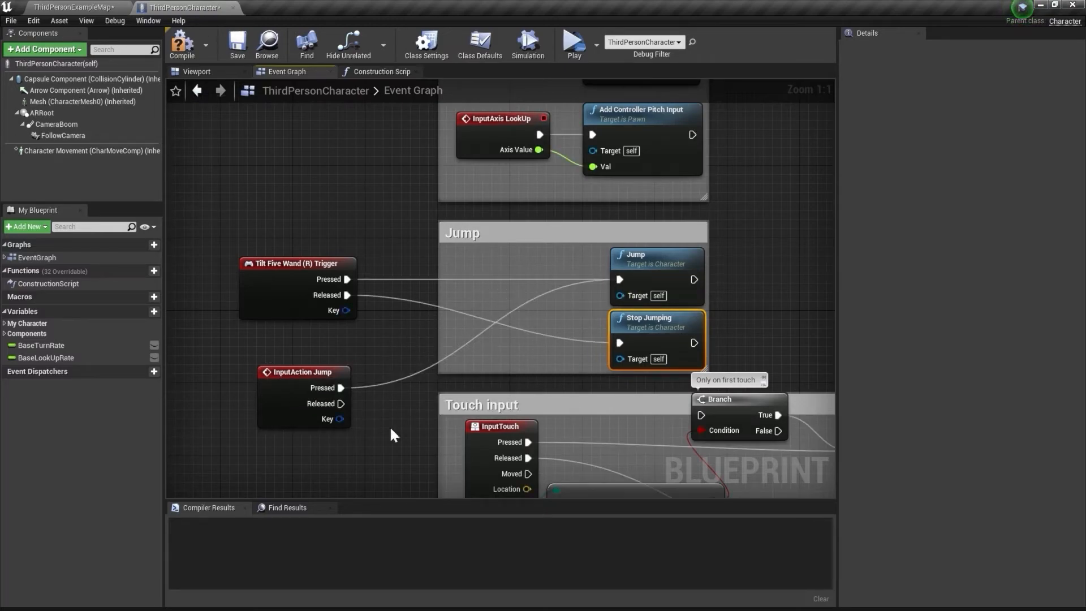
{"action": "left_click_drag", "start_coordinate": [341, 404], "coordinate": [619, 343]}
{"action": "left_click", "coordinate": [308, 417]}
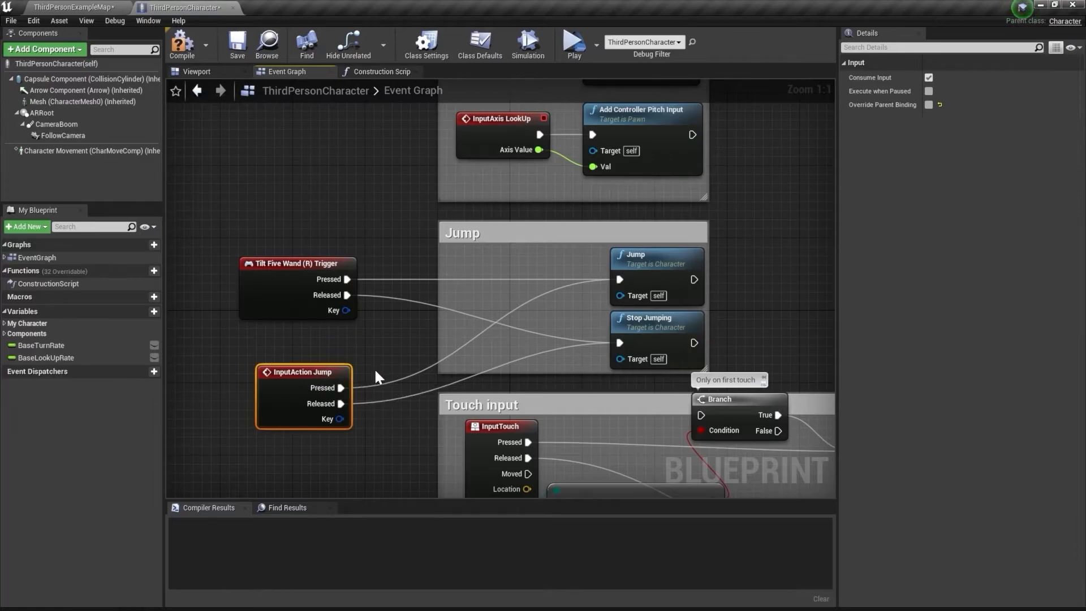
{"action": "left_click", "coordinate": [341, 388], "text": "alt"}
{"action": "left_click", "coordinate": [340, 403], "text": "alt"}
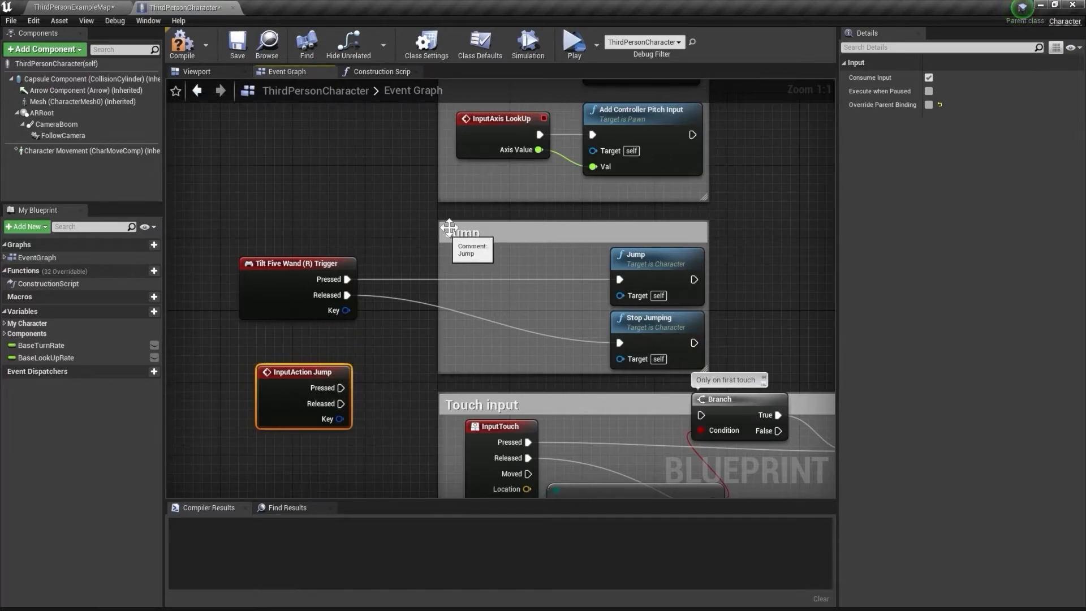
- Compile the blueprint, play ThirdPersonExampleMap to test the character's jump, and stop the preview
{"action": "left_click", "coordinate": [181, 46]}
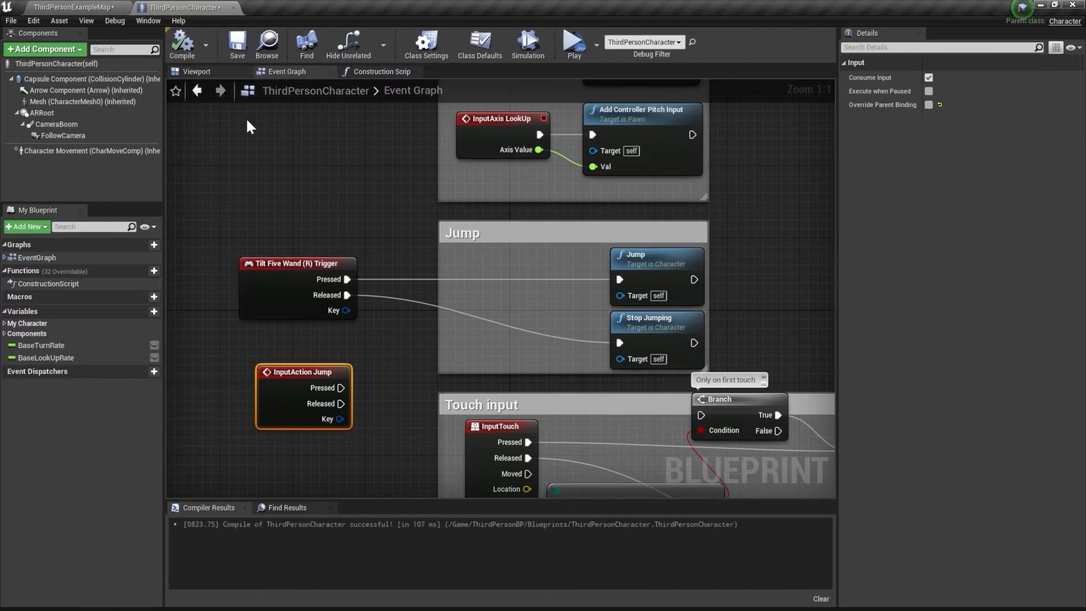
{"action": "left_click", "coordinate": [67, 7]}
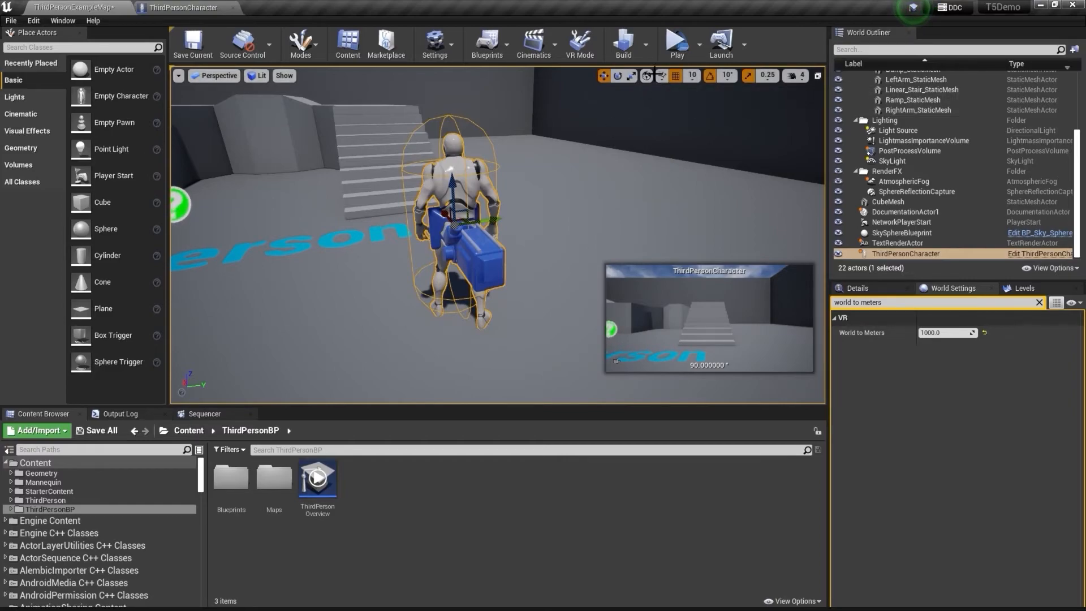
{"action": "left_click", "coordinate": [676, 43]}
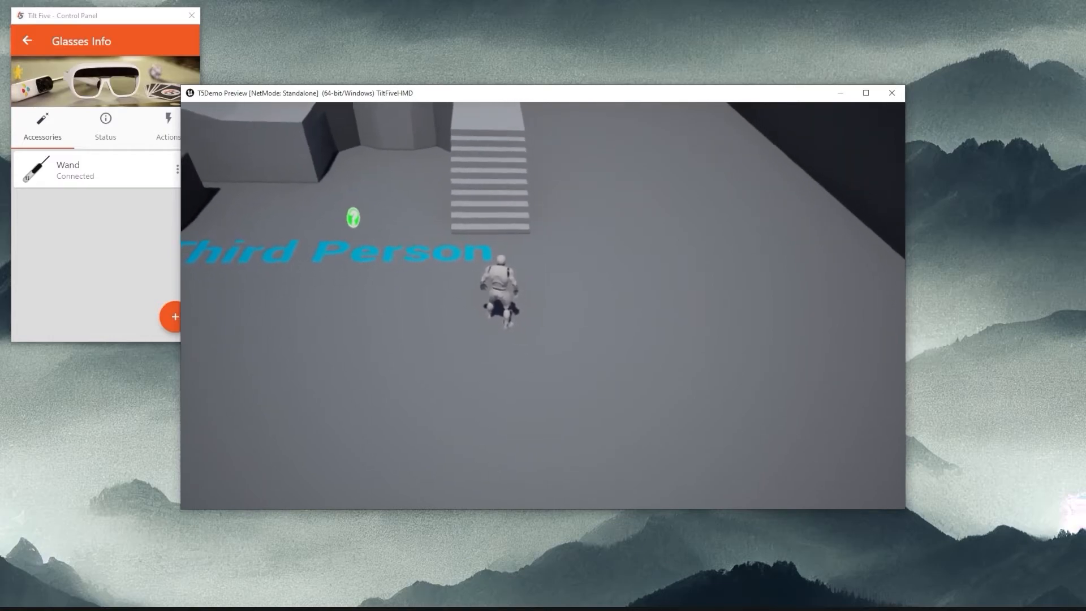
{"action": "key", "text": "space"}
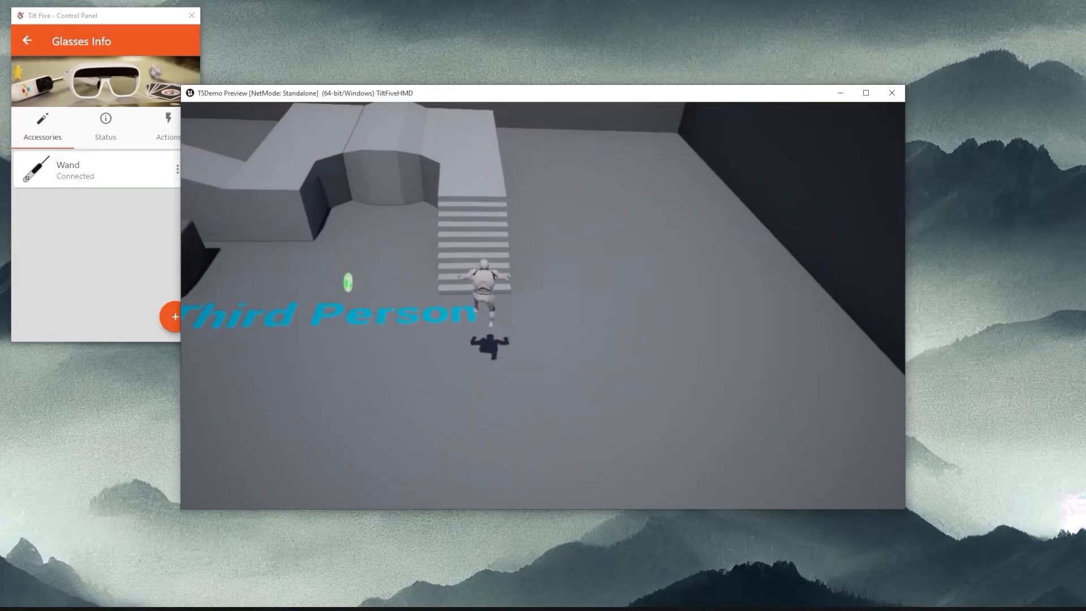
{"action": "key", "text": "space"}
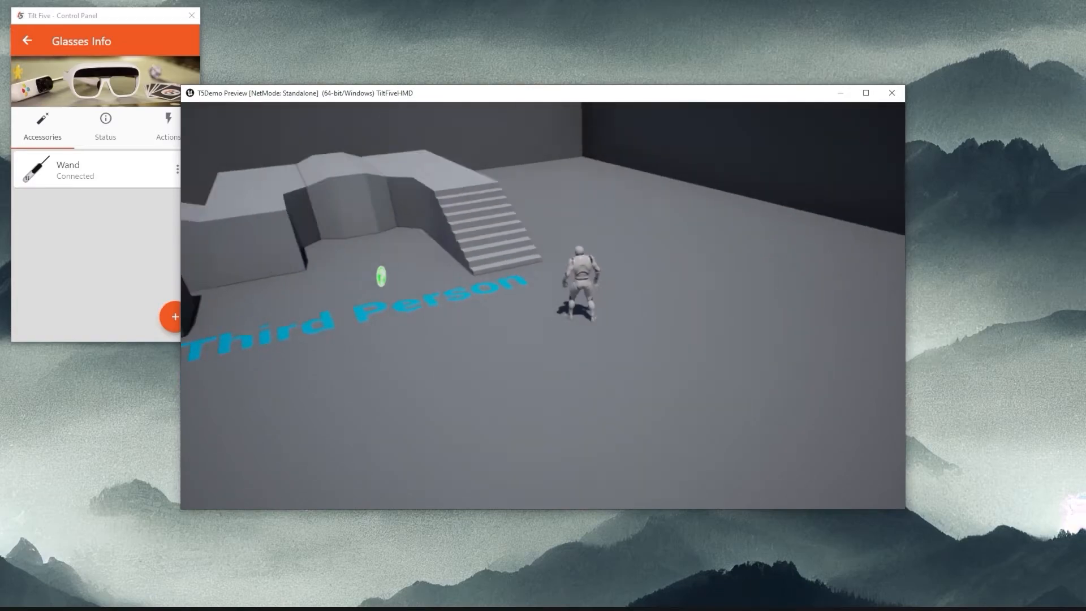
{"action": "key", "text": "Escape"}
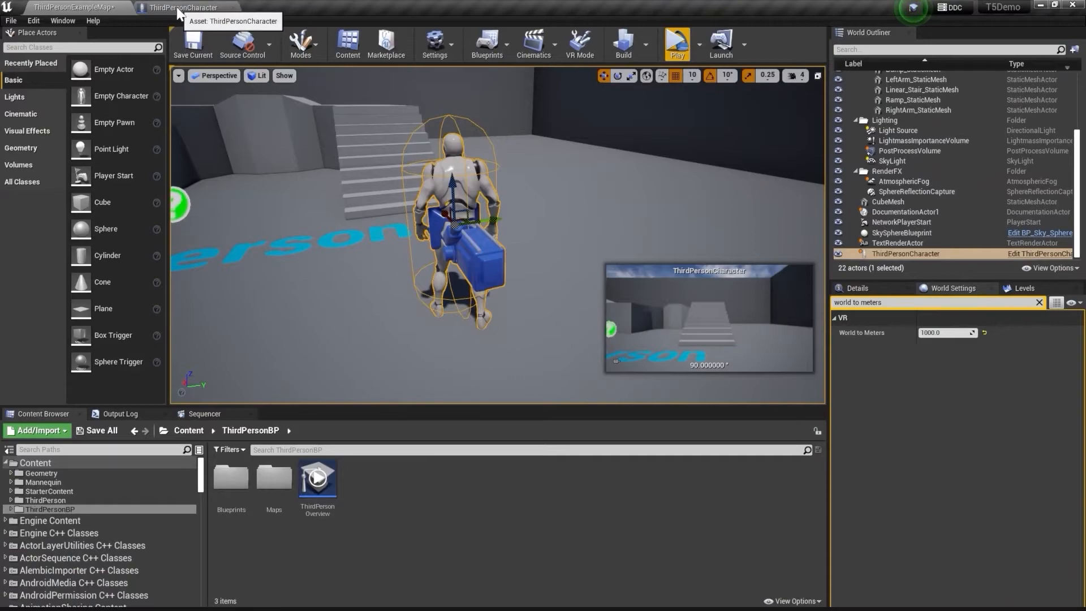
{"action": "left_click", "coordinate": [176, 7]}
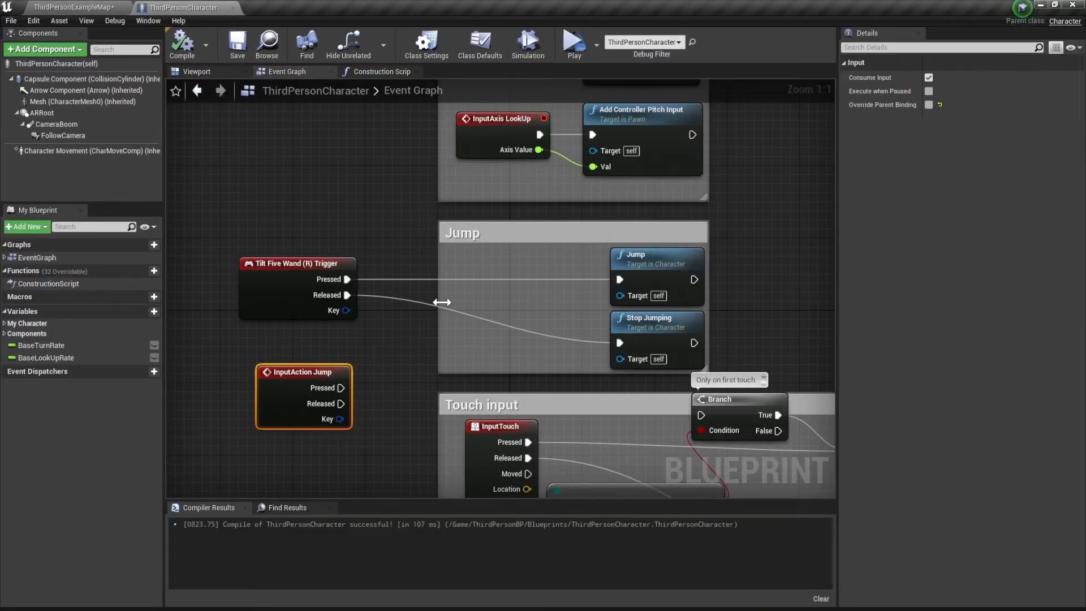
{"action": "left_click", "coordinate": [338, 228]}
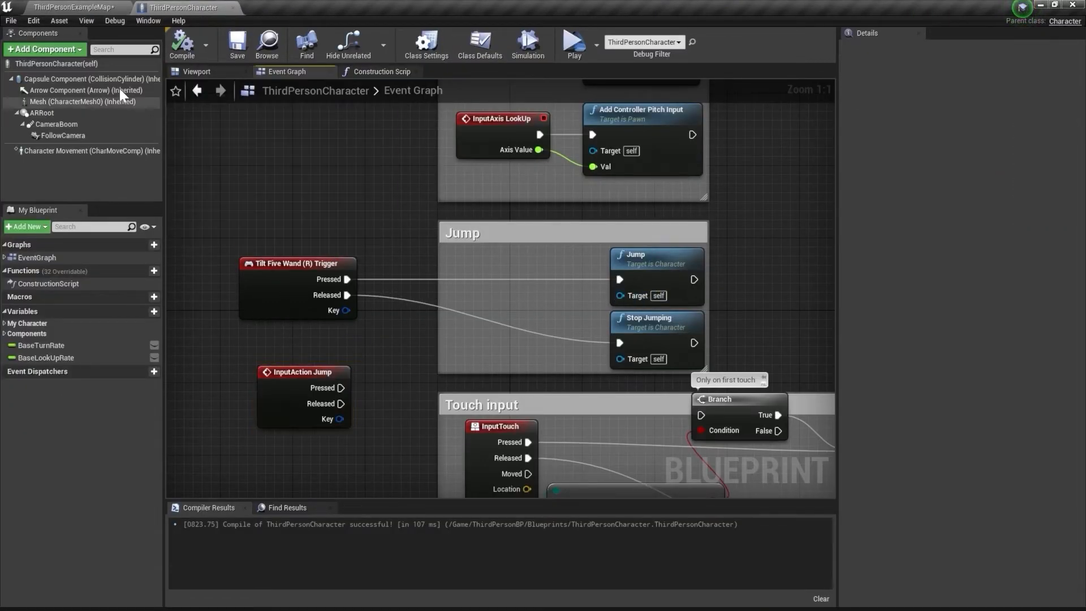
{"action": "left_click", "coordinate": [75, 8]}
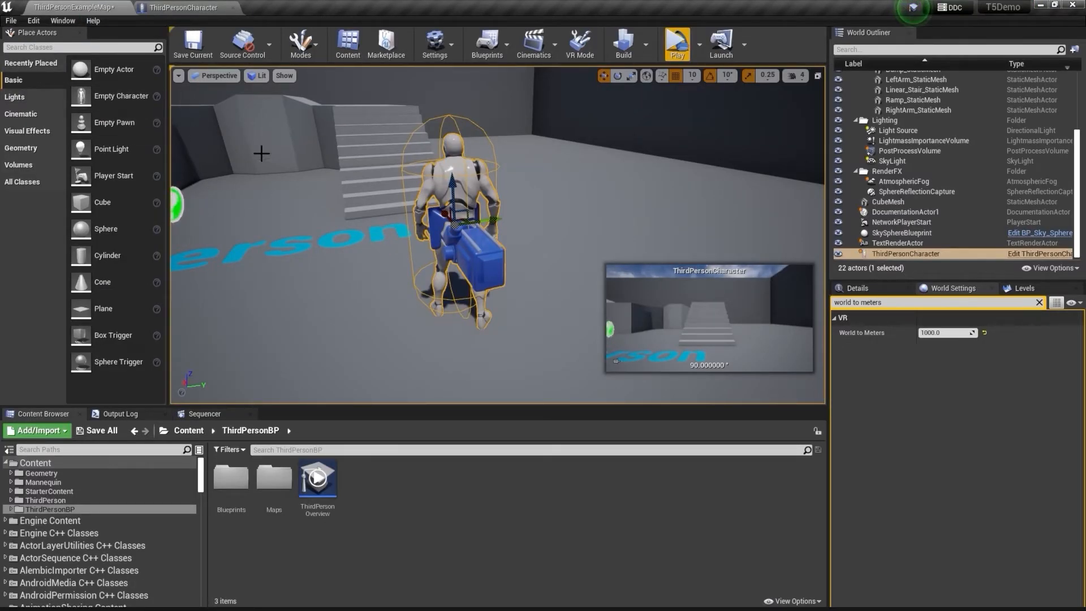
- Open the Engine Input page of the project settings and expand the Action Mappings and Axis Mappings
{"action": "left_click", "coordinate": [34, 20]}
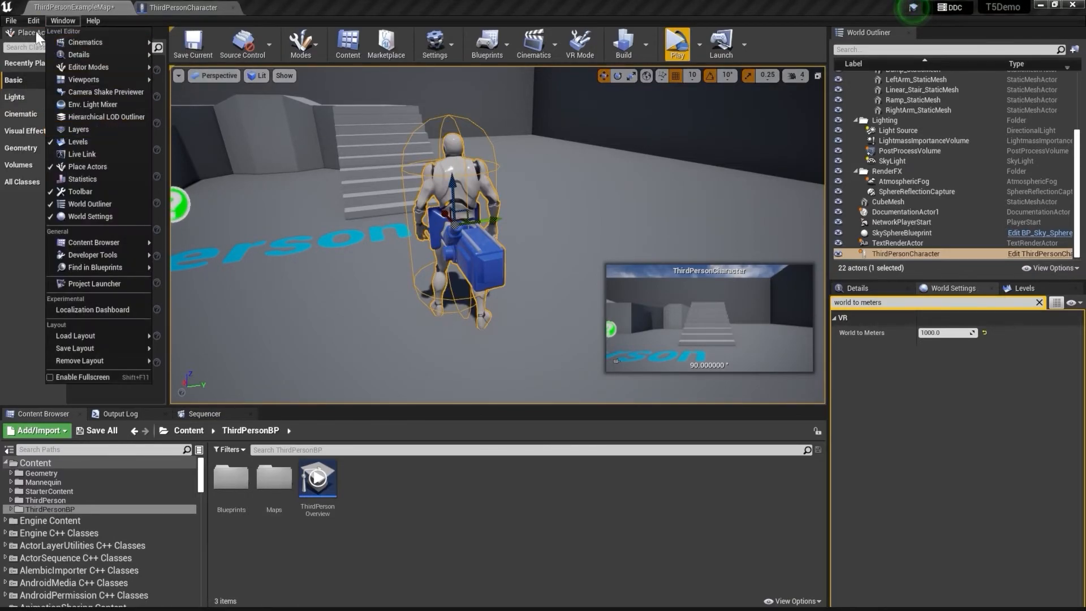
{"action": "left_click", "coordinate": [52, 182]}
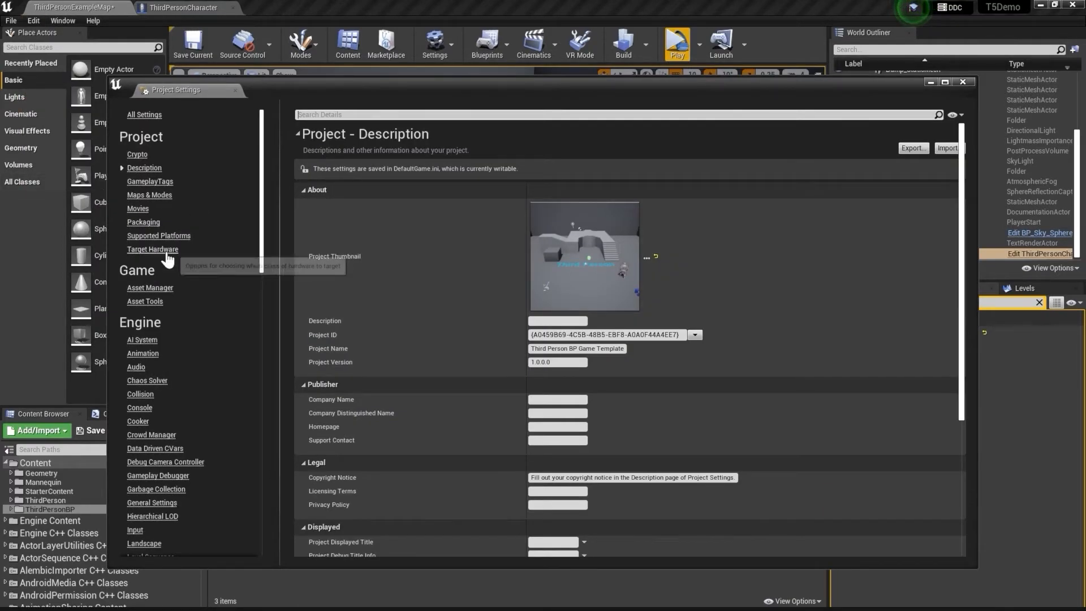
{"action": "scroll", "coordinate": [158, 320], "scroll_direction": "down", "scroll_amount": 2}
{"action": "scroll", "coordinate": [160, 316], "scroll_direction": "down", "scroll_amount": 2}
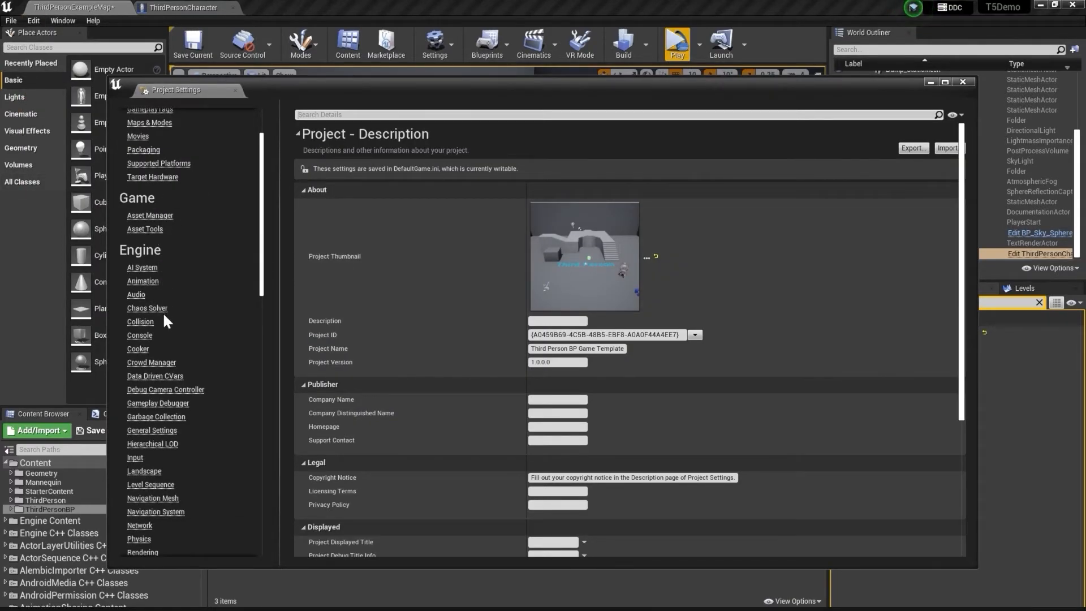
{"action": "left_click", "coordinate": [135, 458]}
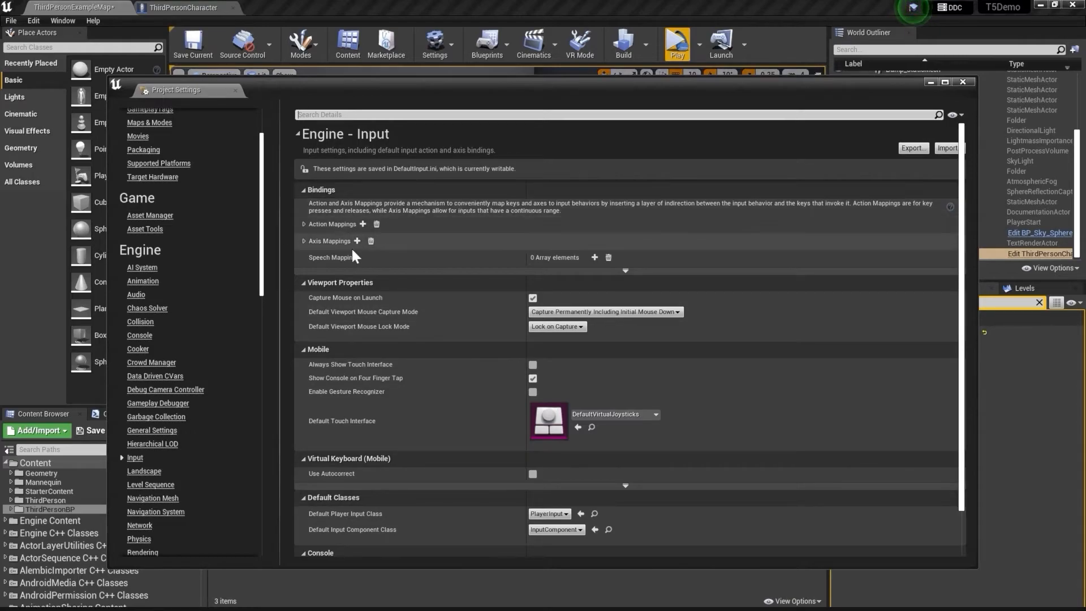
{"action": "left_click", "coordinate": [304, 225]}
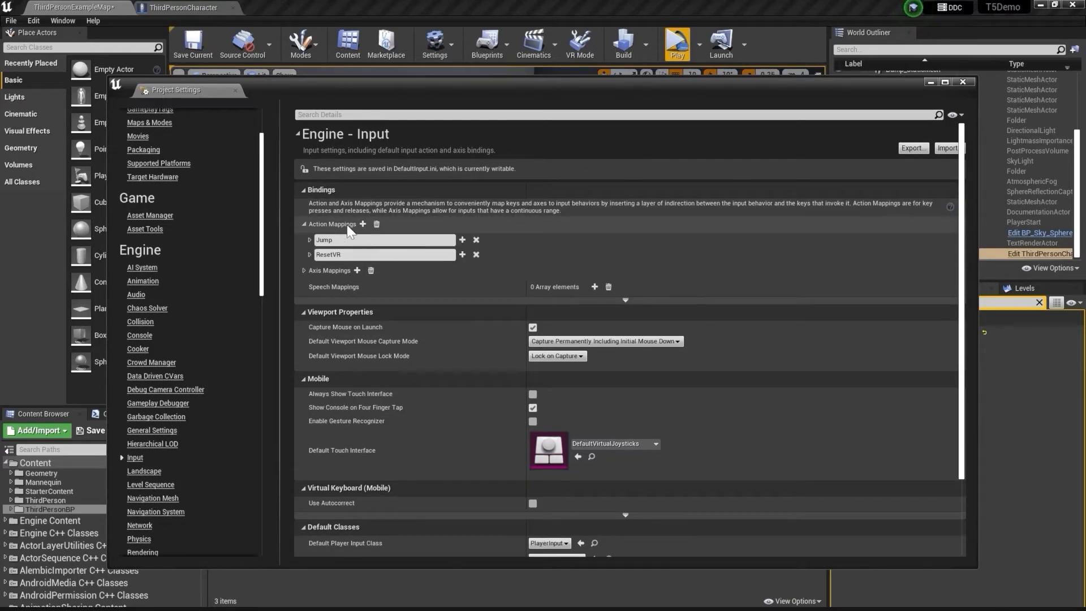
{"action": "left_click", "coordinate": [303, 271]}
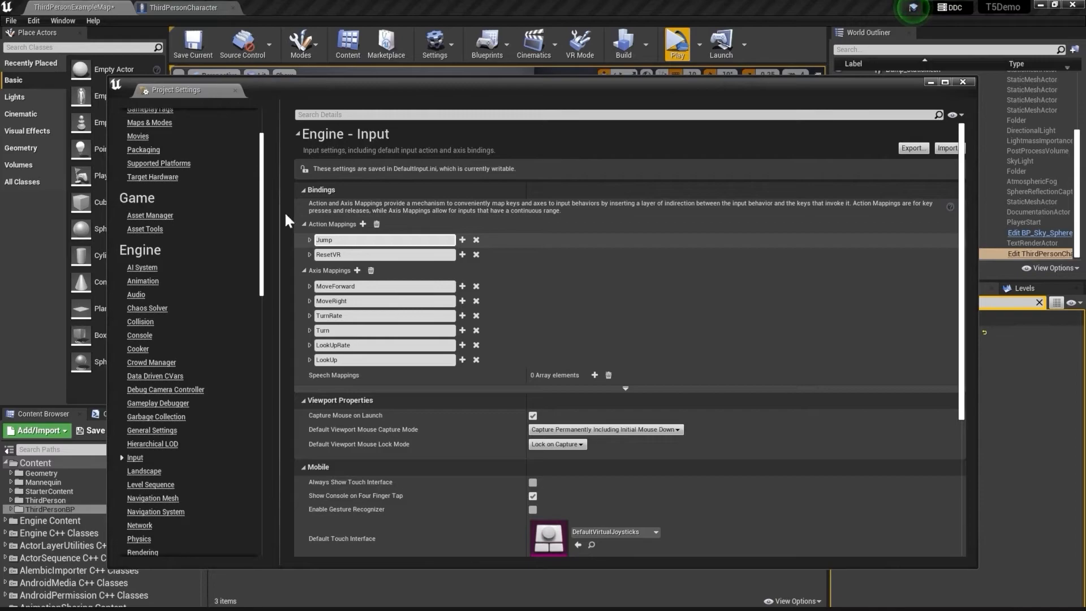
- Check the Jump action's key bindings, and add Tilt Five Wand (R) Stick Y Axis as a new key of the MoveForward axis mapping
{"action": "left_click", "coordinate": [310, 239]}
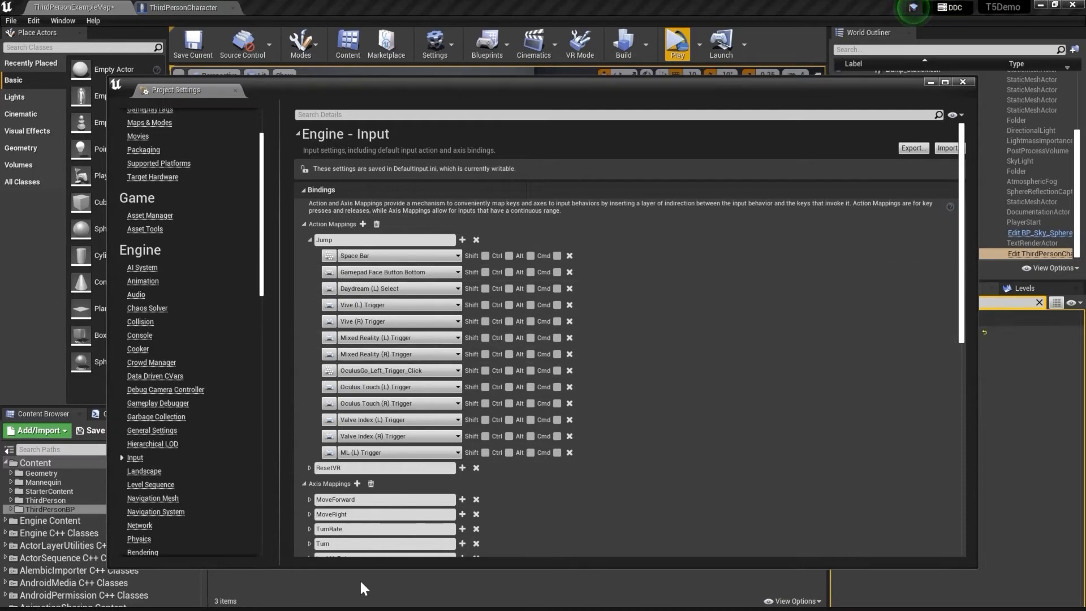
{"action": "left_click", "coordinate": [310, 240]}
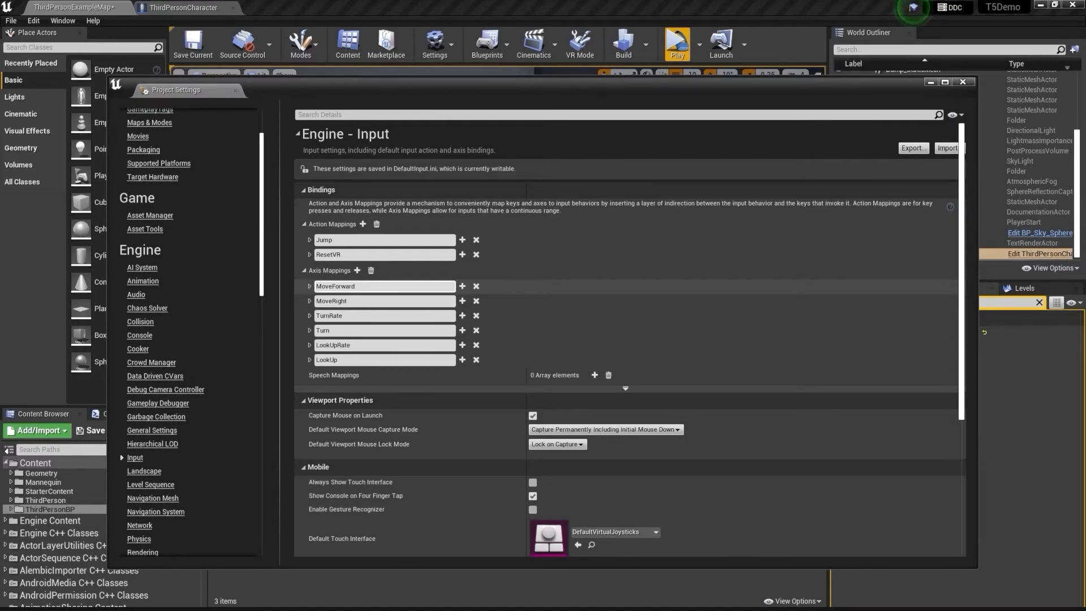
{"action": "left_click", "coordinate": [310, 286]}
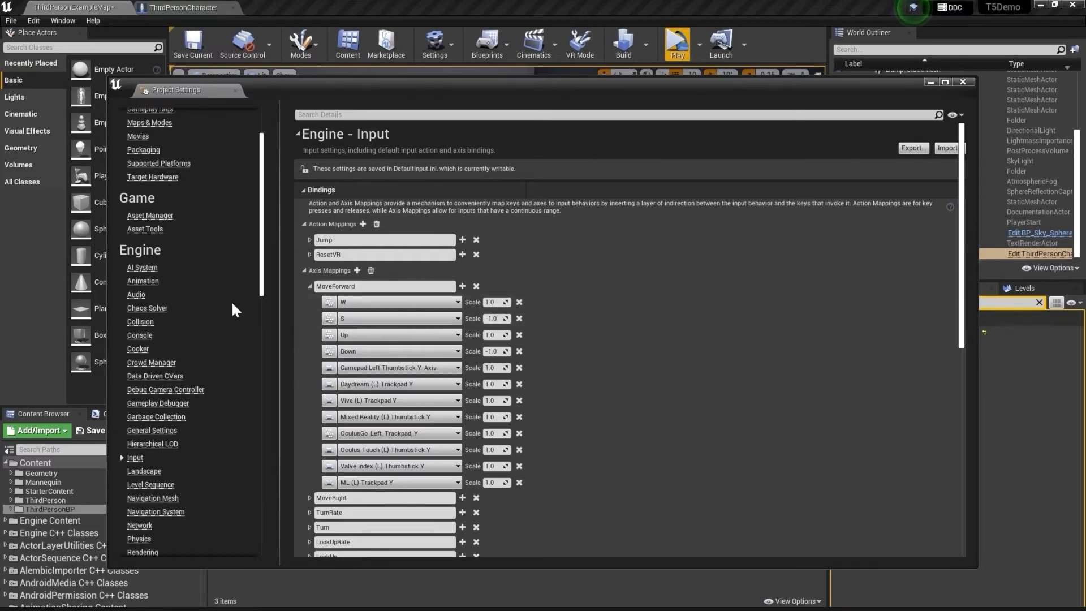
{"action": "left_click", "coordinate": [462, 286]}
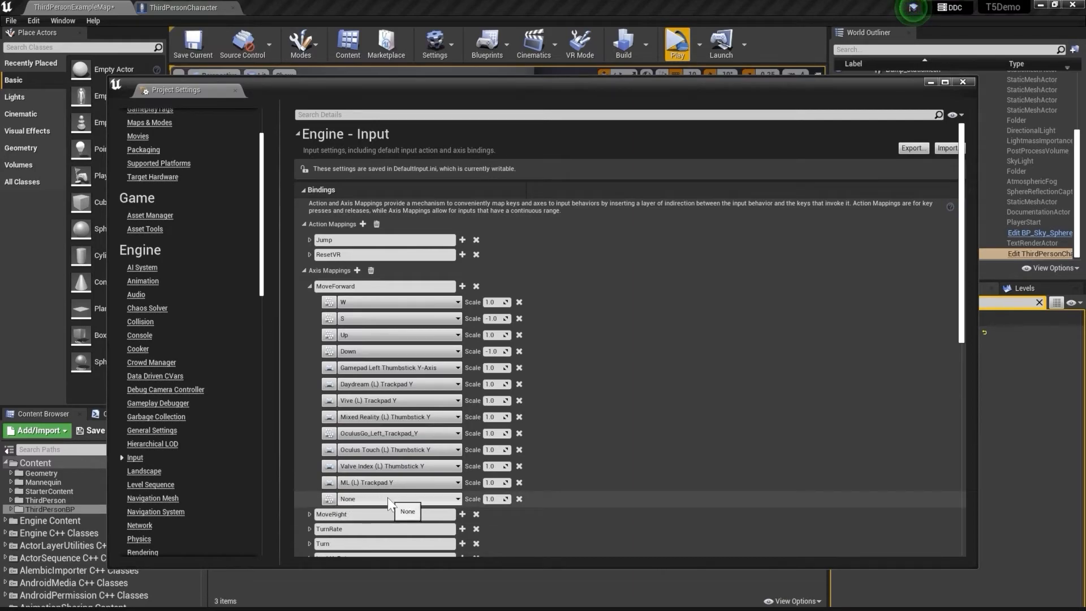
{"action": "left_click", "coordinate": [458, 499]}
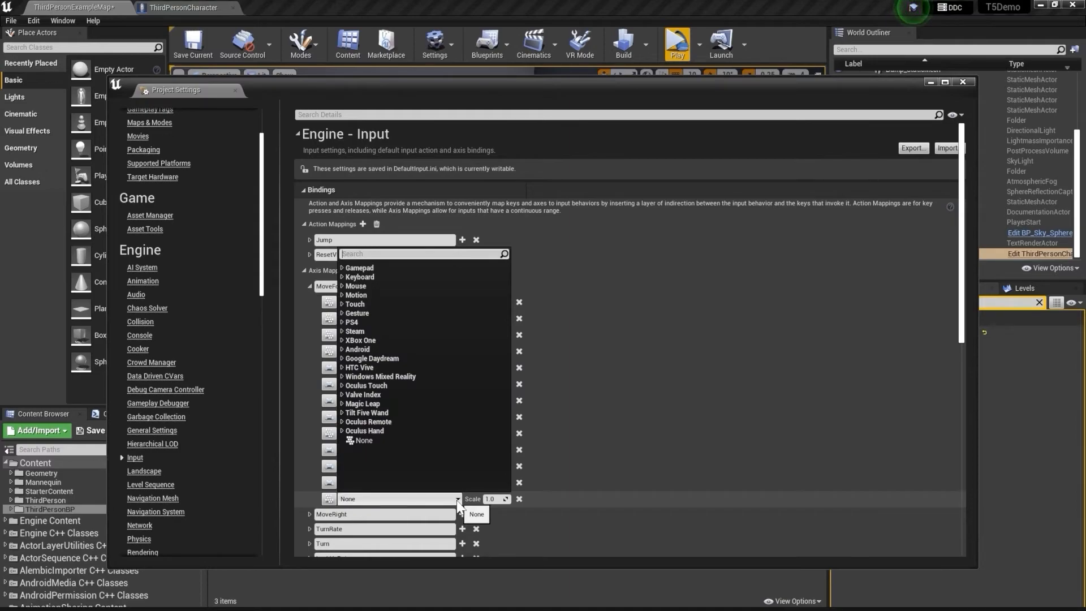
{"action": "type", "text": "ti"}
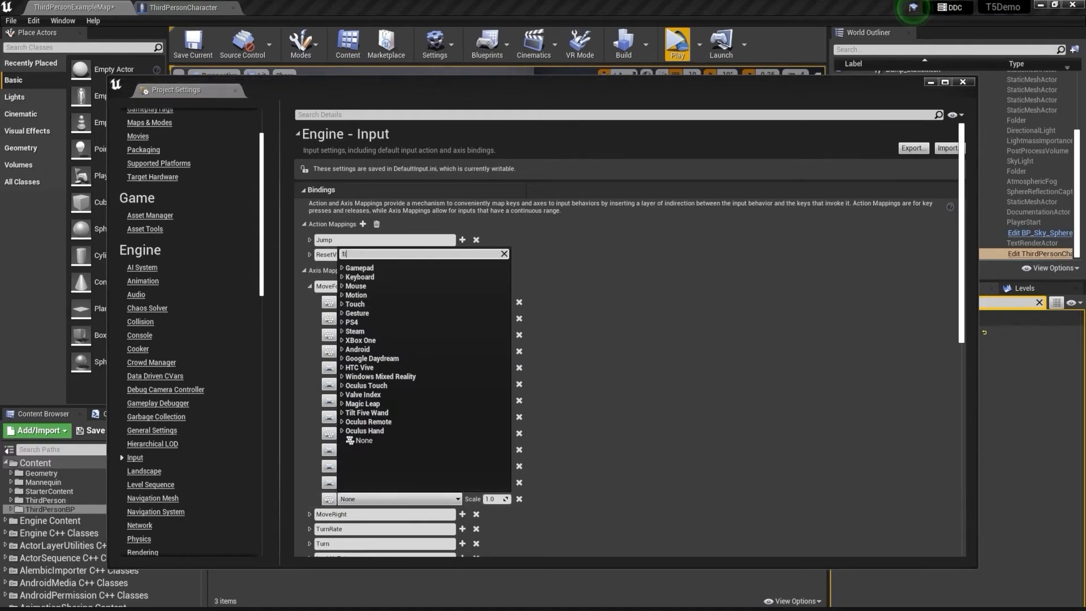
{"action": "type", "text": "lt"}
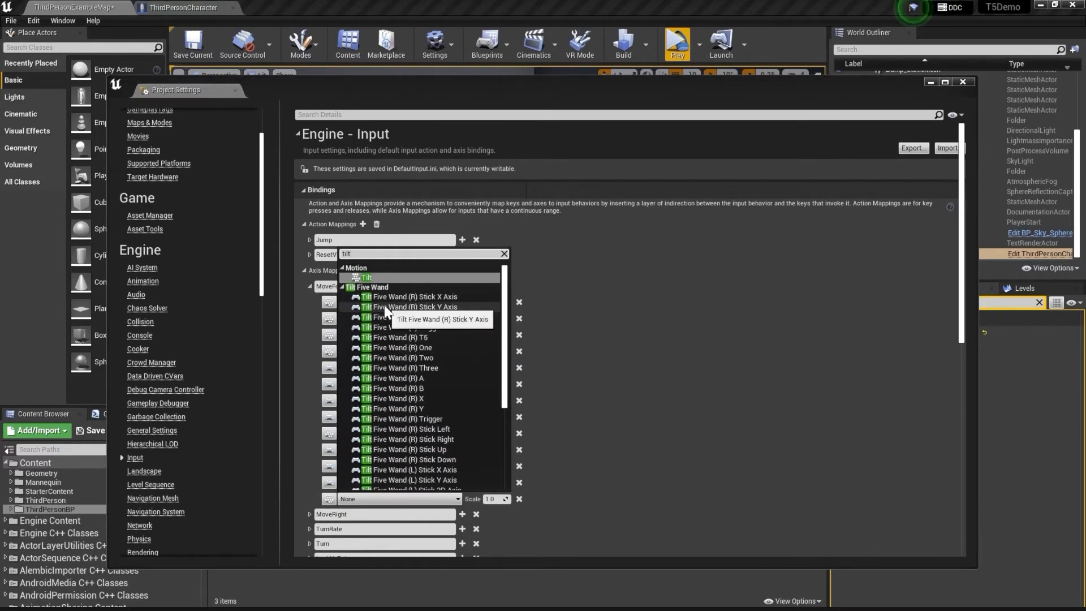
{"action": "scroll", "coordinate": [410, 358], "scroll_direction": "down", "scroll_amount": 4}
{"action": "scroll", "coordinate": [415, 381], "scroll_direction": "up", "scroll_amount": 1}
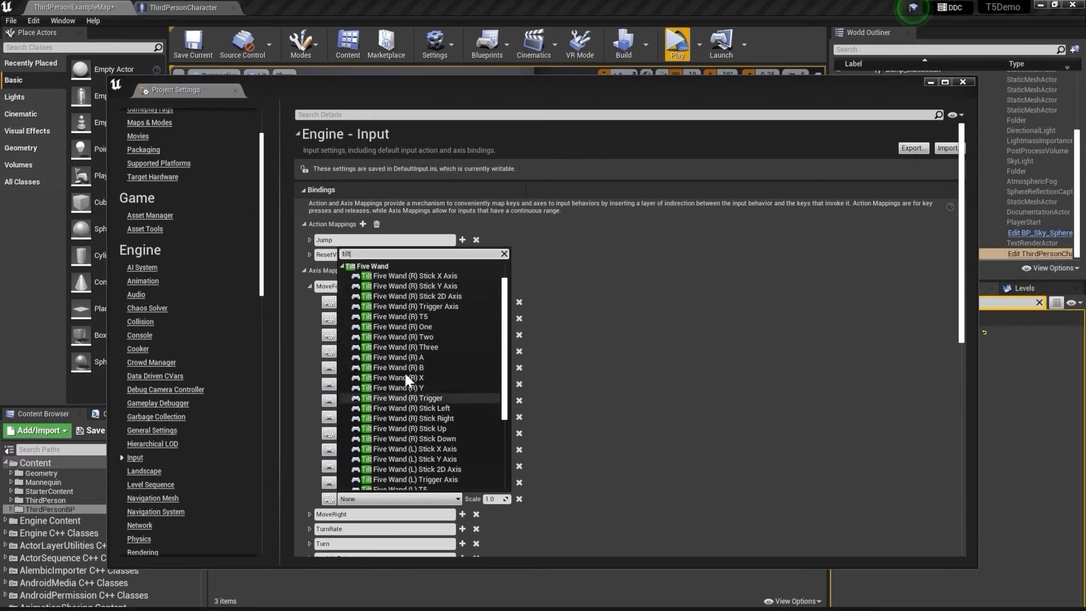
{"action": "left_click", "coordinate": [426, 287]}
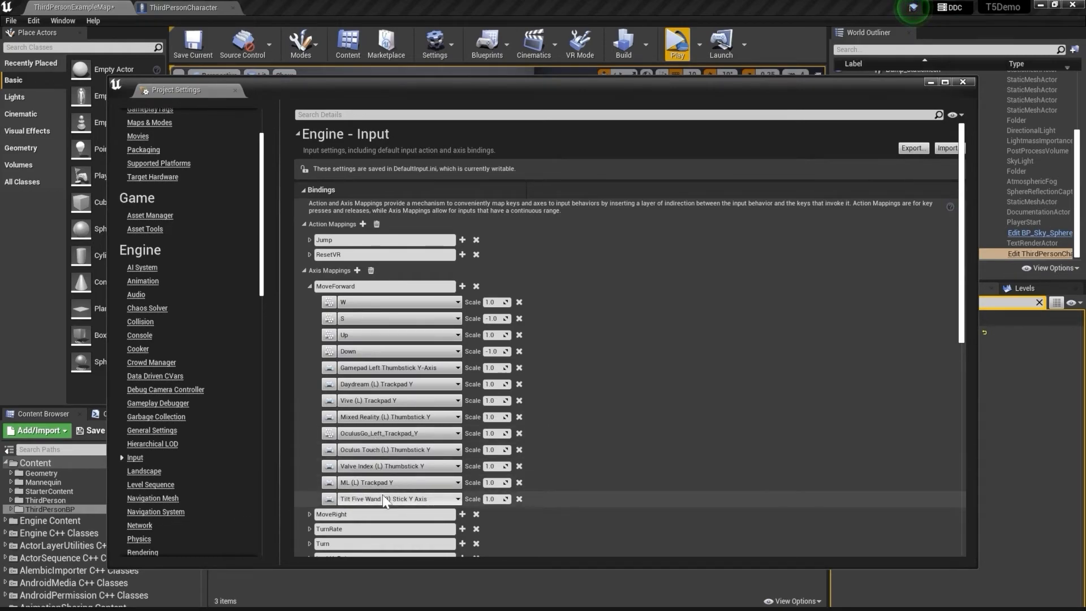
{"action": "left_click", "coordinate": [309, 286]}
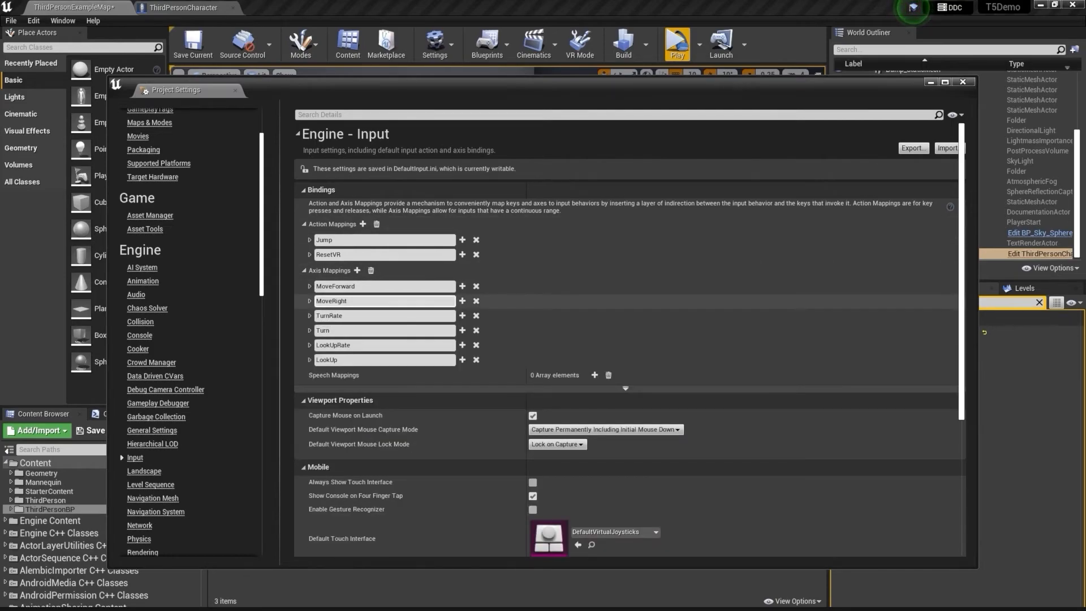
- Add Tilt Five Wand (R) Stick X Axis as a new key of the MoveRight axis mapping, and close the project settings
{"action": "left_click", "coordinate": [310, 301]}
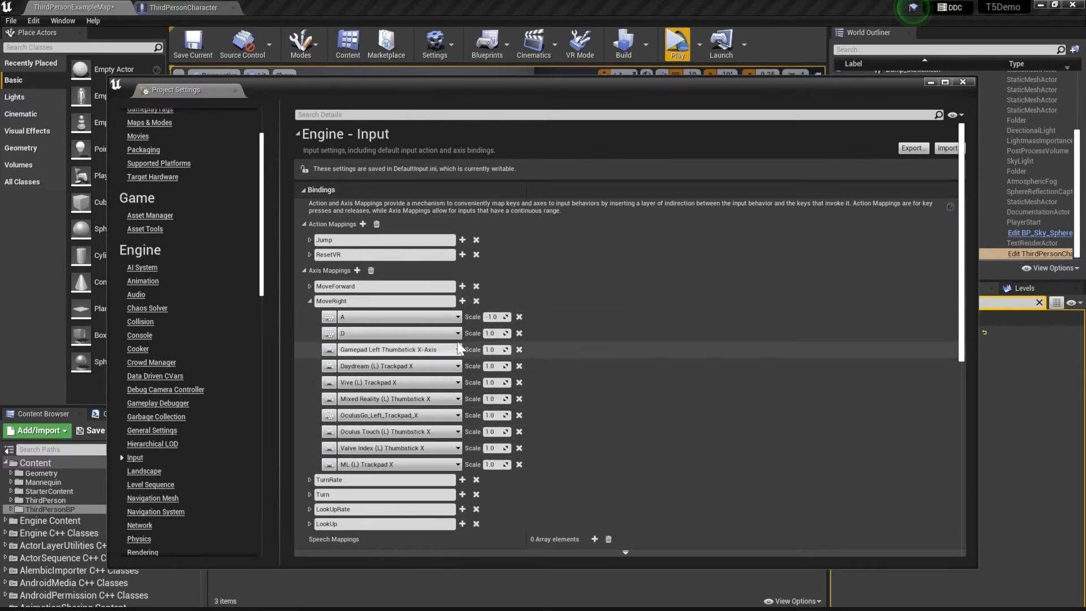
{"action": "left_click", "coordinate": [461, 301]}
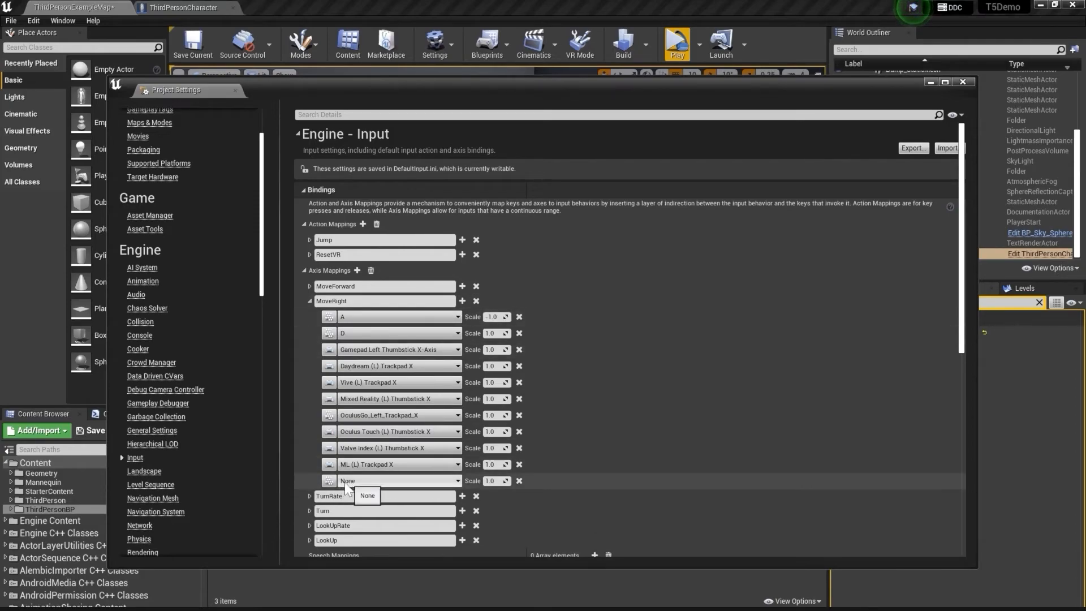
{"action": "left_click", "coordinate": [411, 482]}
{"action": "type", "text": "tilt"}
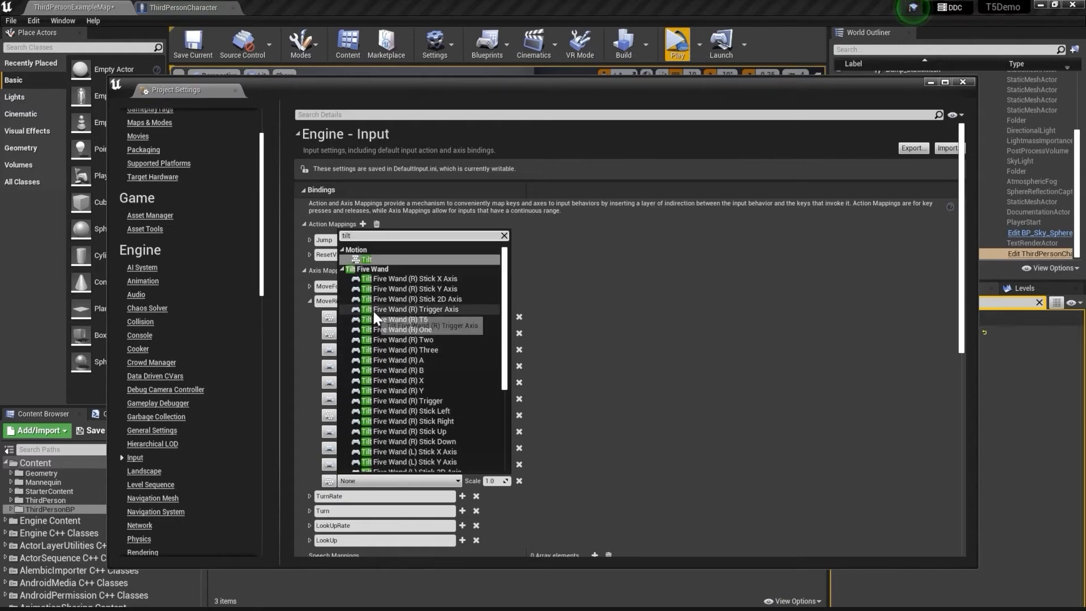
{"action": "left_click", "coordinate": [409, 279]}
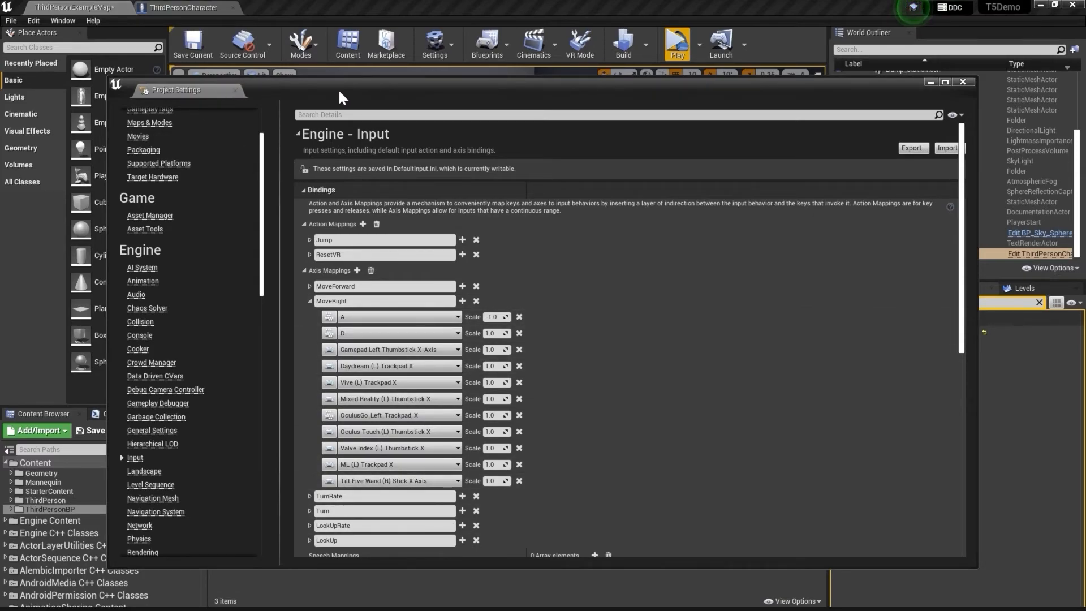
{"action": "left_click", "coordinate": [235, 91]}
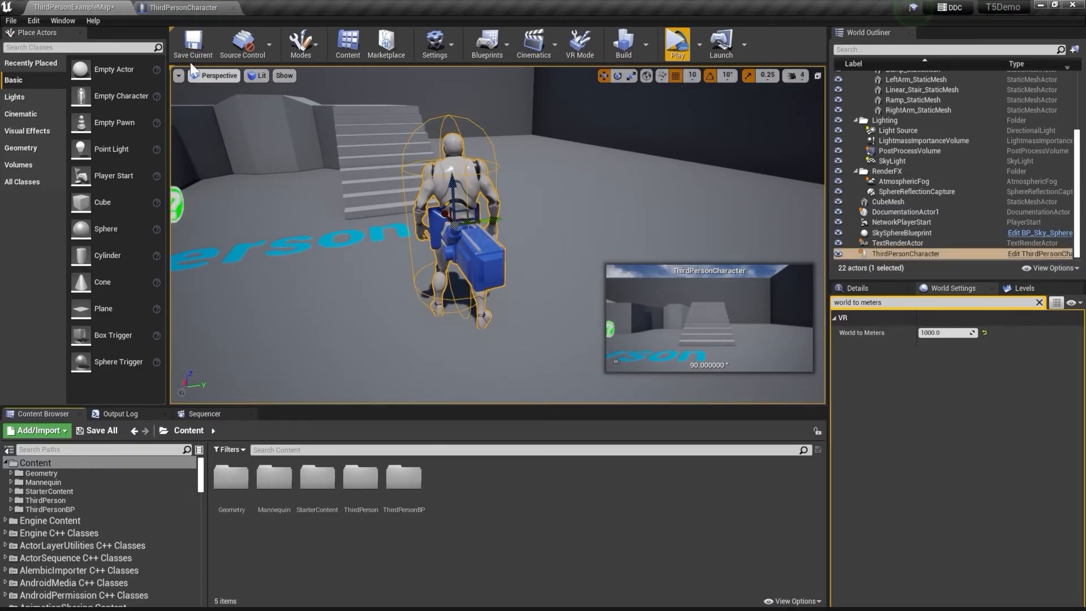
- Return to the ThirdPersonCharacter event graph and examine how MoveForward and MoveRight feed the Add Movement Input nodes in the Movement input group
{"action": "left_click", "coordinate": [164, 7]}
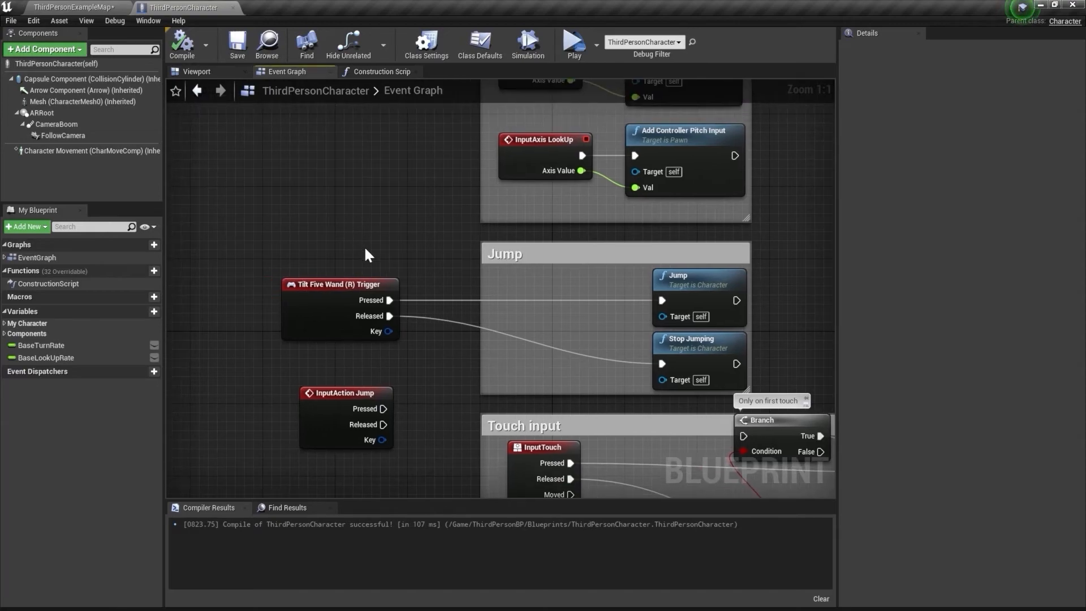
{"action": "scroll", "coordinate": [363, 242], "scroll_direction": "down", "scroll_amount": 5}
{"action": "right_click_drag", "start_coordinate": [354, 217], "coordinate": [218, 299]}
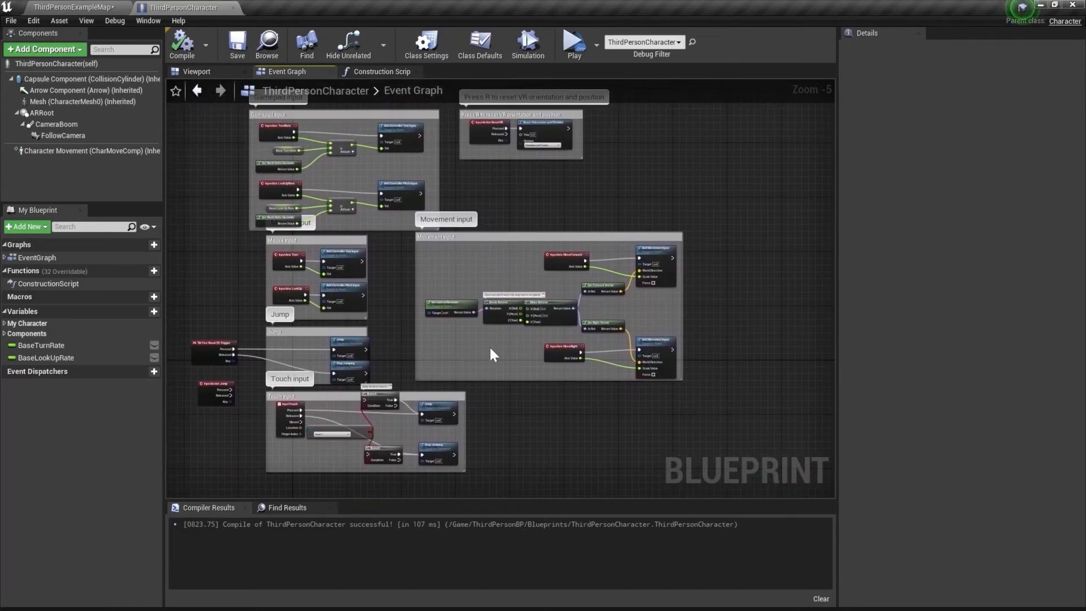
{"action": "scroll", "coordinate": [388, 249], "scroll_direction": "up", "scroll_amount": 4}
{"action": "right_click_drag", "start_coordinate": [375, 272], "coordinate": [405, 311]}
{"action": "scroll", "coordinate": [336, 239], "scroll_direction": "down", "scroll_amount": 3}
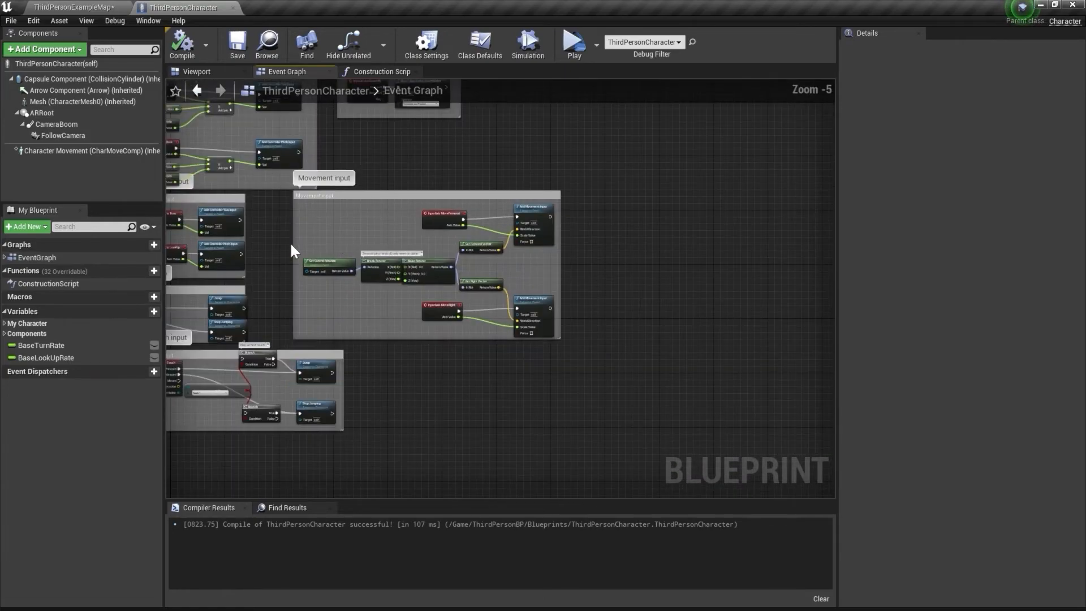
{"action": "scroll", "coordinate": [294, 239], "scroll_direction": "up", "scroll_amount": 2}
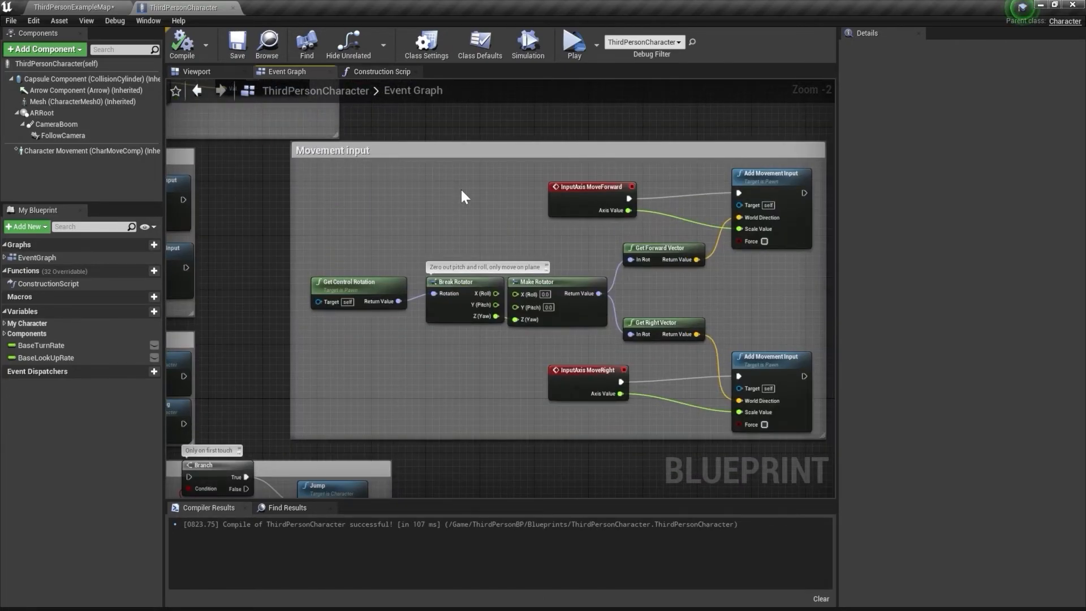
{"action": "right_click_drag", "start_coordinate": [509, 207], "coordinate": [420, 222]}
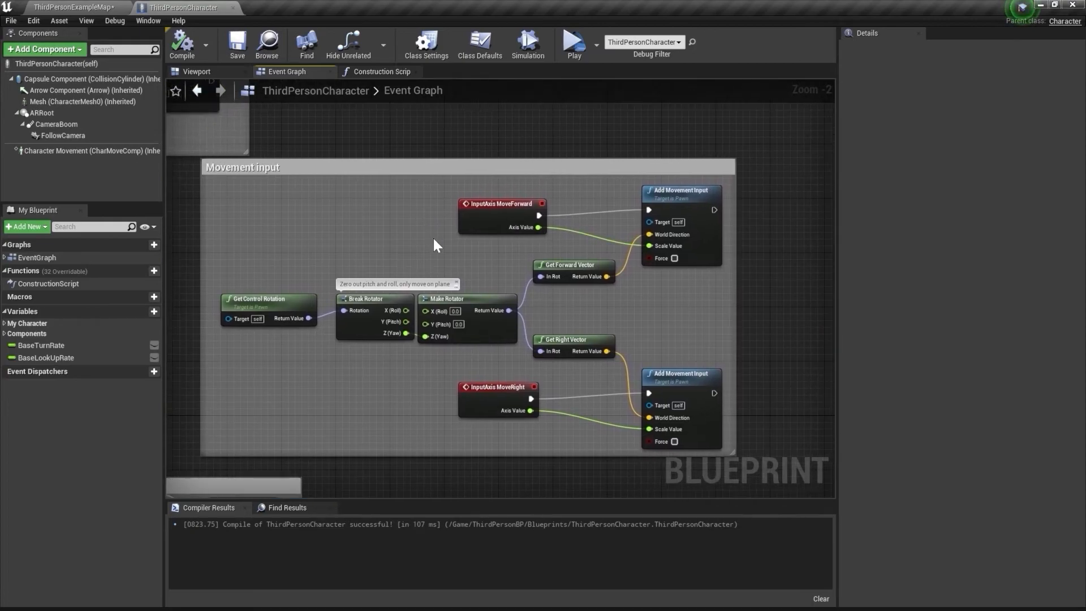
{"action": "scroll", "coordinate": [437, 242], "scroll_direction": "up", "scroll_amount": 1}
{"action": "left_click", "coordinate": [474, 215]}
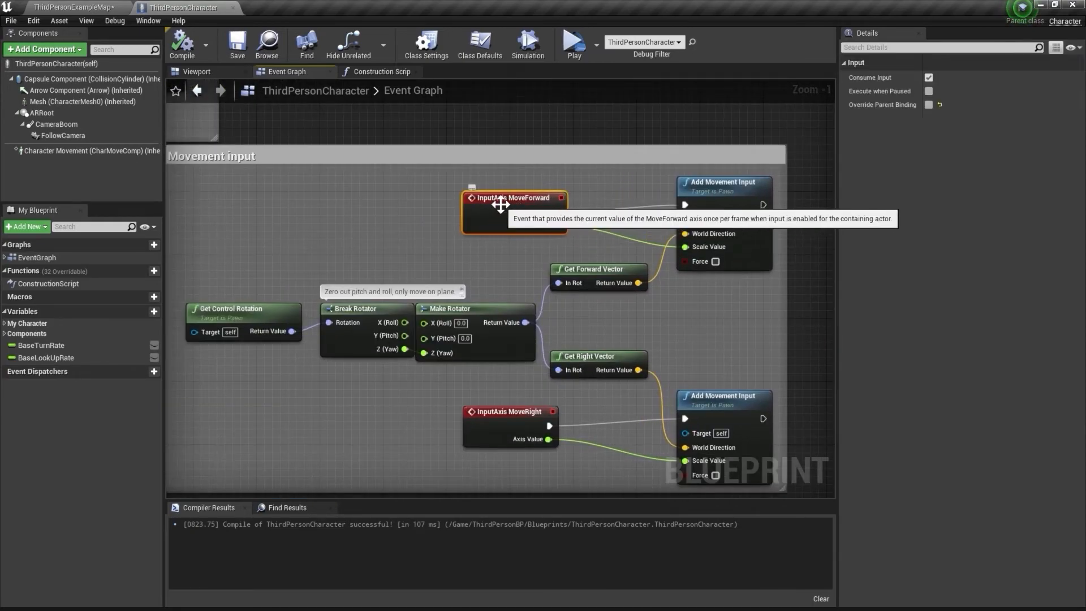
{"action": "right_click_drag", "start_coordinate": [497, 279], "coordinate": [497, 217]}
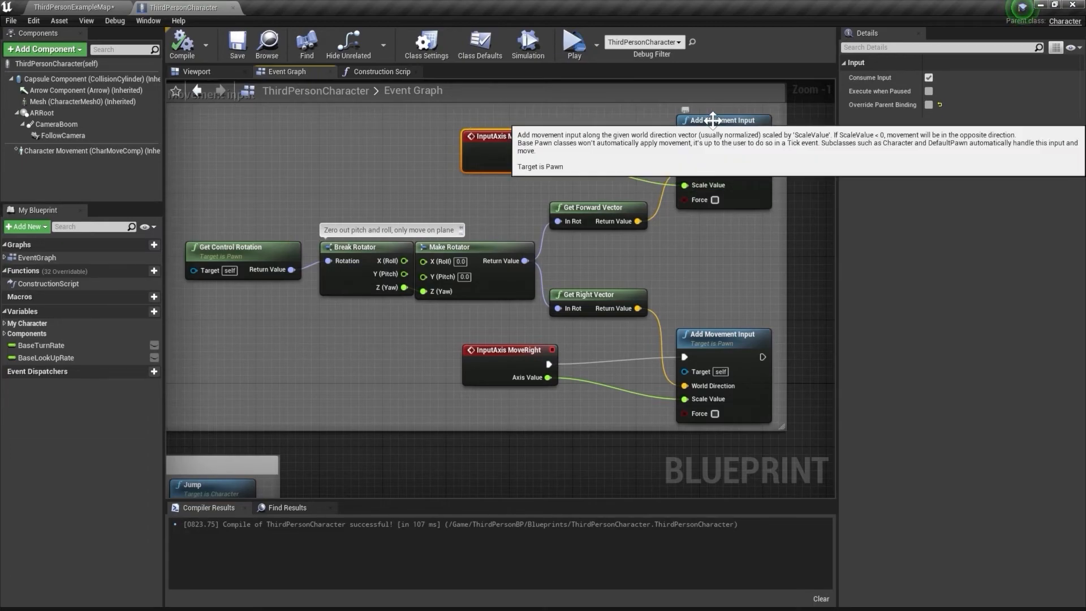
{"action": "left_click", "coordinate": [710, 170]}
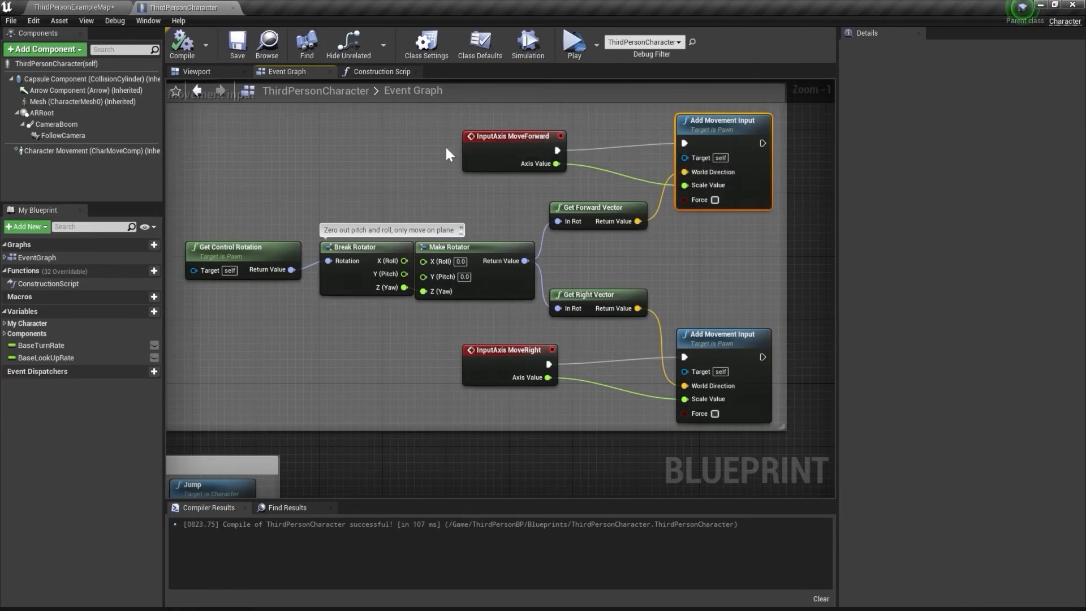
{"action": "right_click_drag", "start_coordinate": [420, 134], "coordinate": [415, 198]}
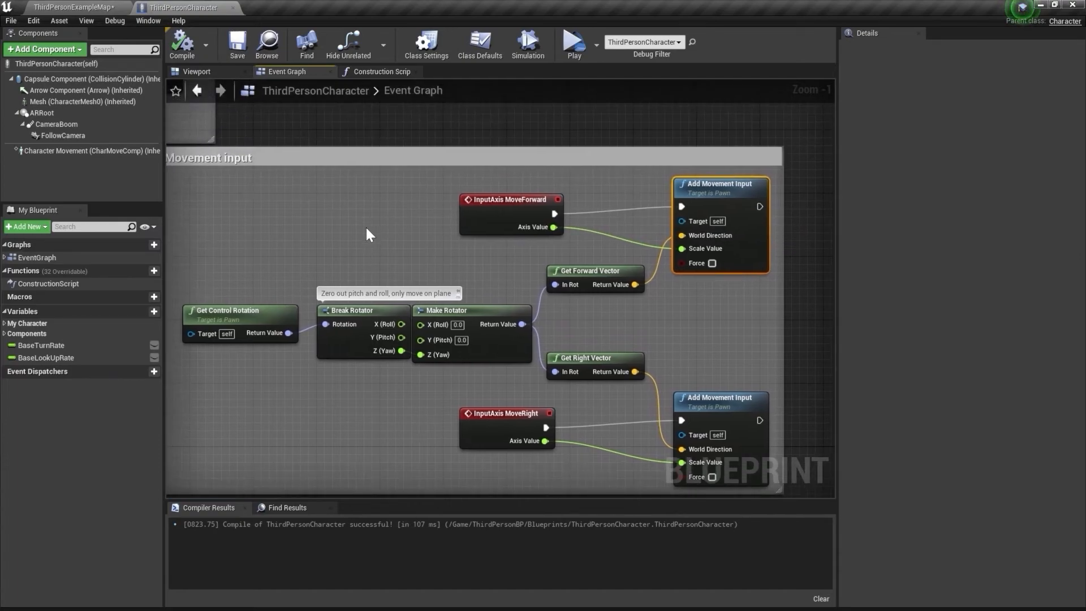
{"action": "right_click_drag", "start_coordinate": [367, 228], "coordinate": [374, 214]}
{"action": "left_click", "coordinate": [492, 186]}
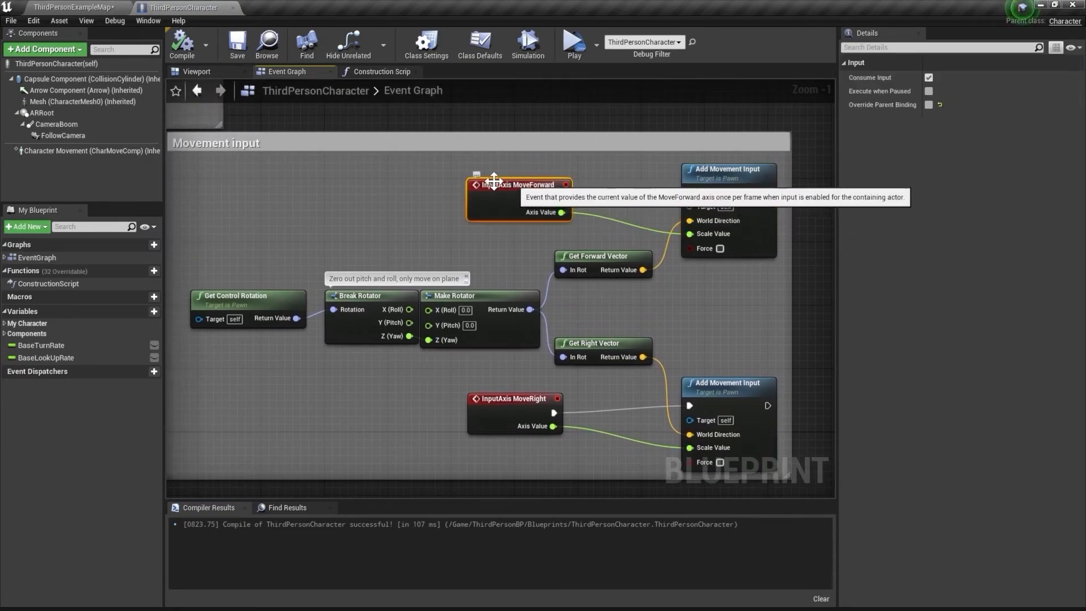
- Add a Tilt Five Wand (R) Stick Y Axis event to the Movement input group and line it up beside InputAxis MoveForward
{"action": "left_click", "coordinate": [316, 192]}
{"action": "right_click", "coordinate": [317, 194]}
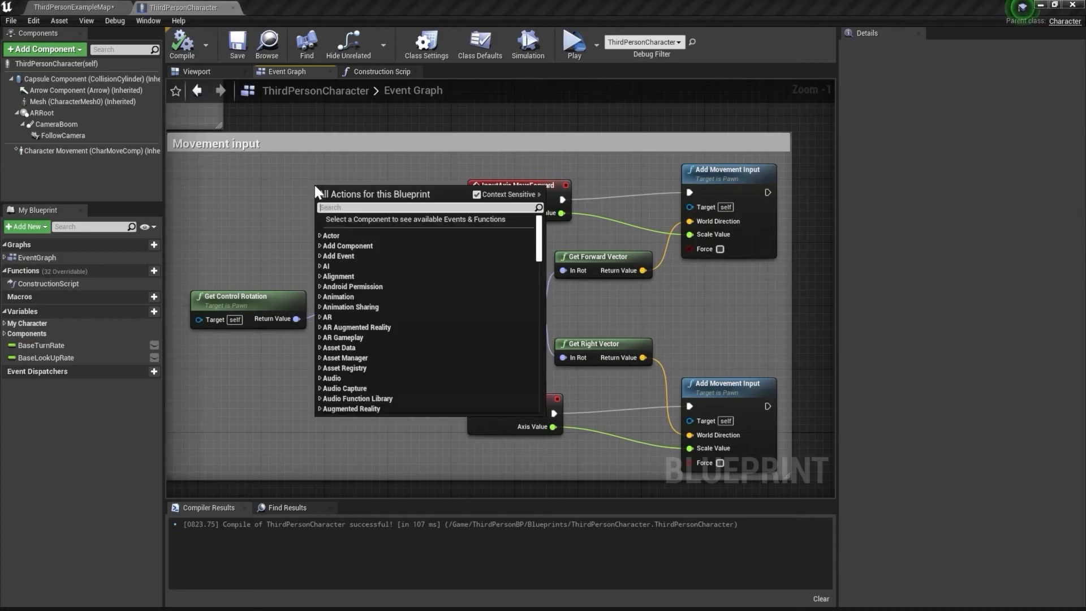
{"action": "type", "text": "tilt"}
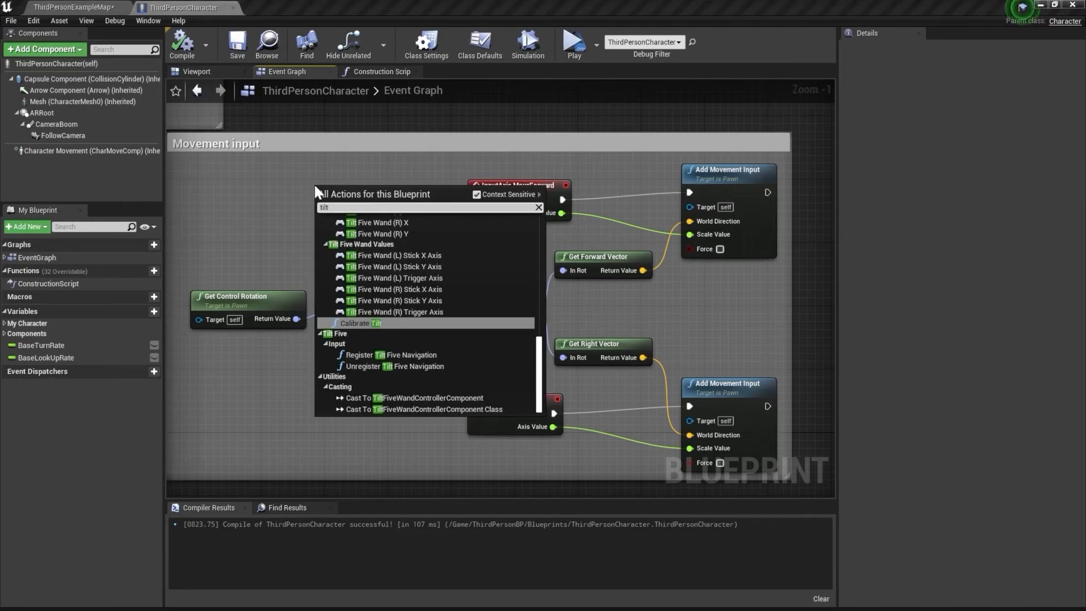
{"action": "scroll", "coordinate": [387, 270], "scroll_direction": "up", "scroll_amount": 6}
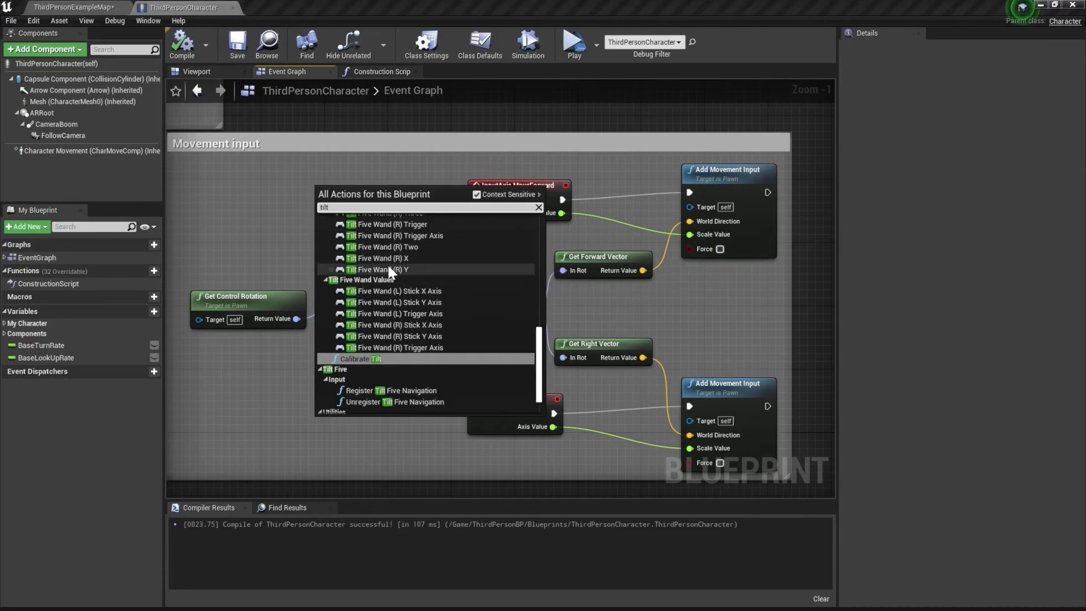
{"action": "scroll", "coordinate": [372, 274], "scroll_direction": "up", "scroll_amount": 4}
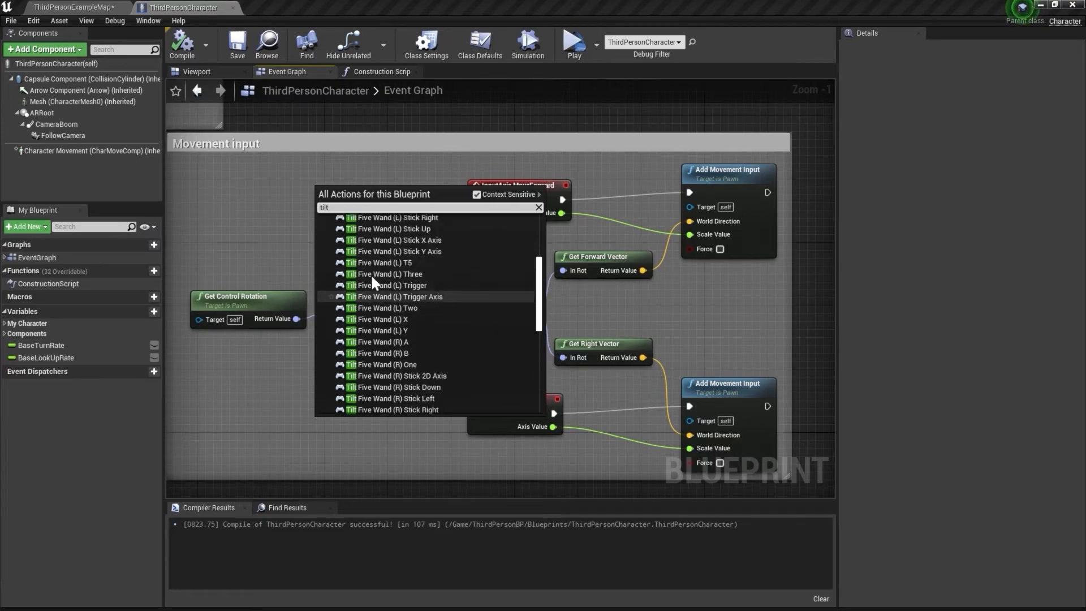
{"action": "scroll", "coordinate": [393, 249], "scroll_direction": "up", "scroll_amount": 3}
{"action": "scroll", "coordinate": [414, 271], "scroll_direction": "down", "scroll_amount": 8}
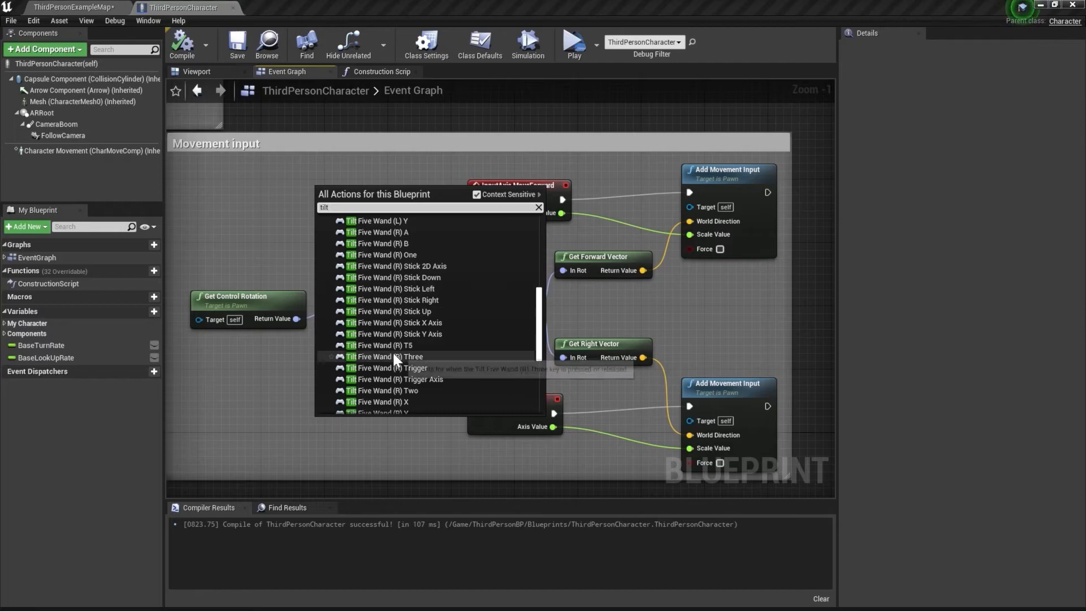
{"action": "left_click", "coordinate": [417, 335]}
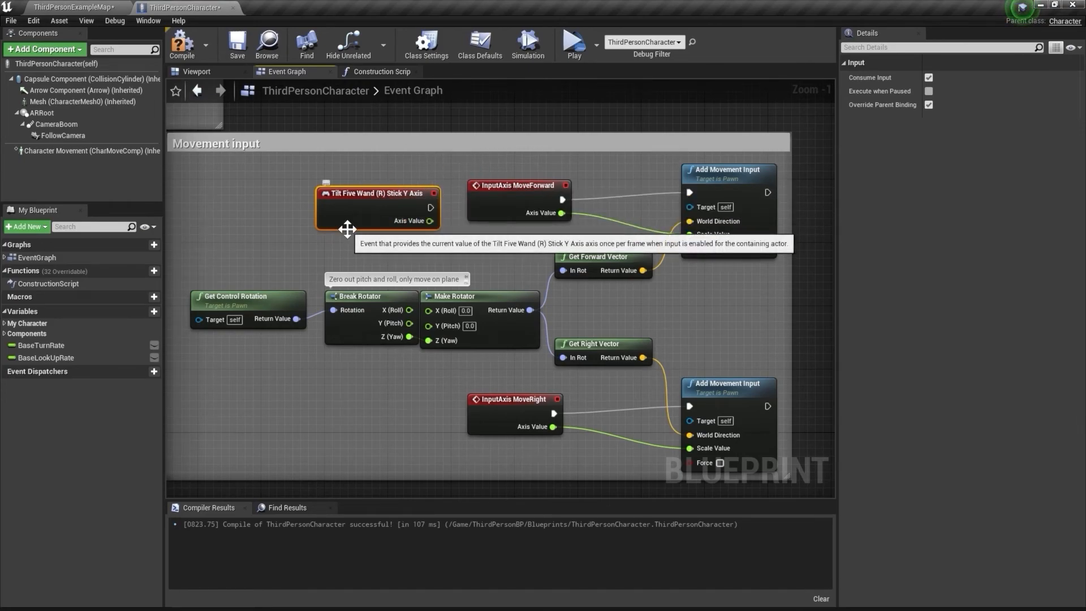
{"action": "left_click_drag", "start_coordinate": [396, 198], "coordinate": [388, 190]}
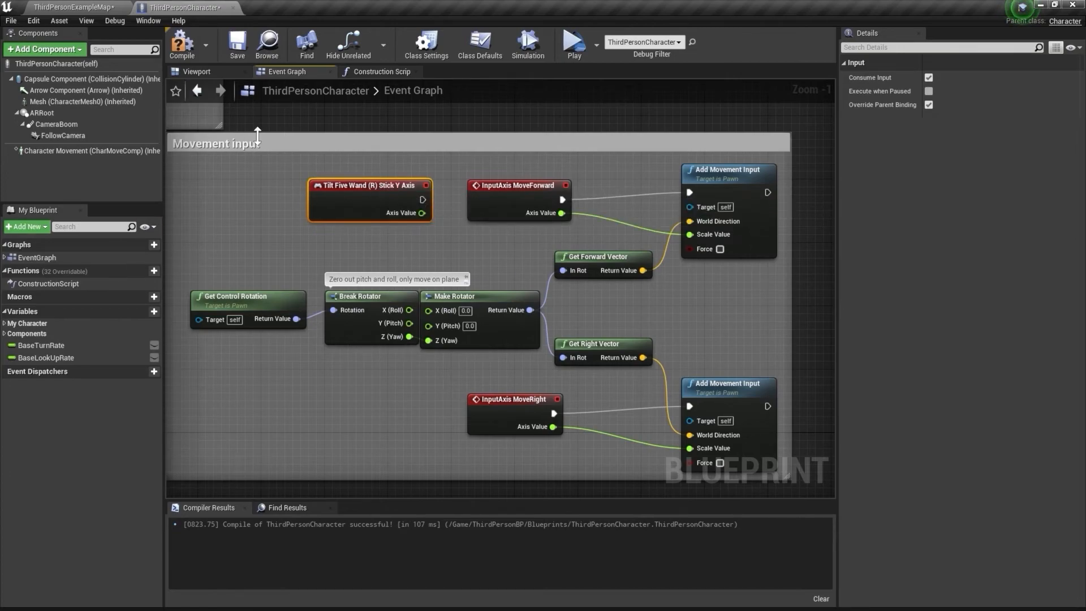
{"action": "scroll", "coordinate": [349, 289], "scroll_direction": "down", "scroll_amount": 4}
{"action": "right_click_drag", "start_coordinate": [264, 324], "coordinate": [520, 363]}
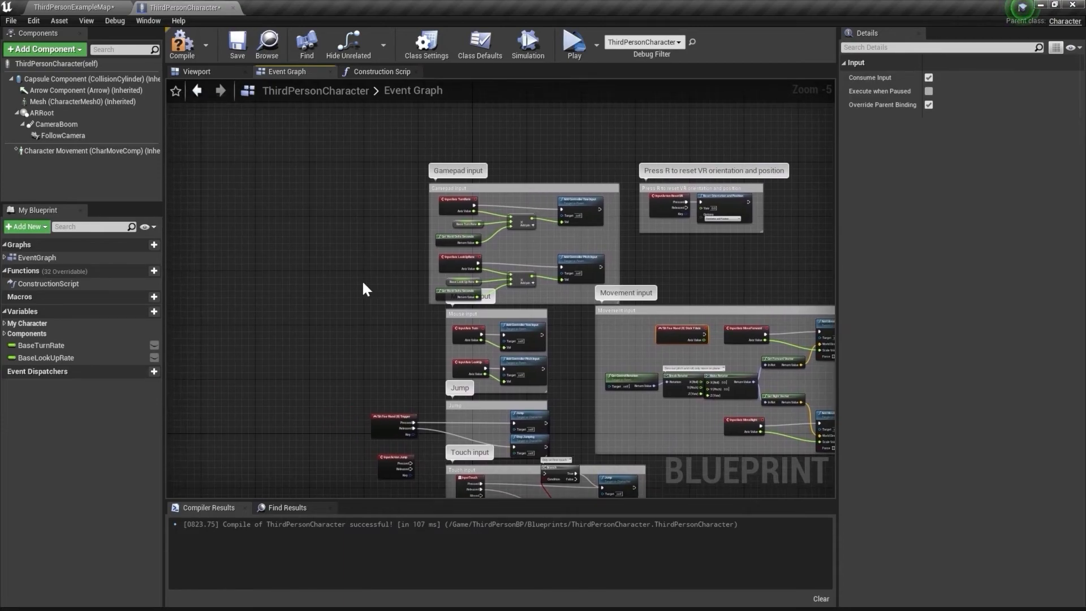
{"action": "scroll", "coordinate": [355, 273], "scroll_direction": "up", "scroll_amount": 3}
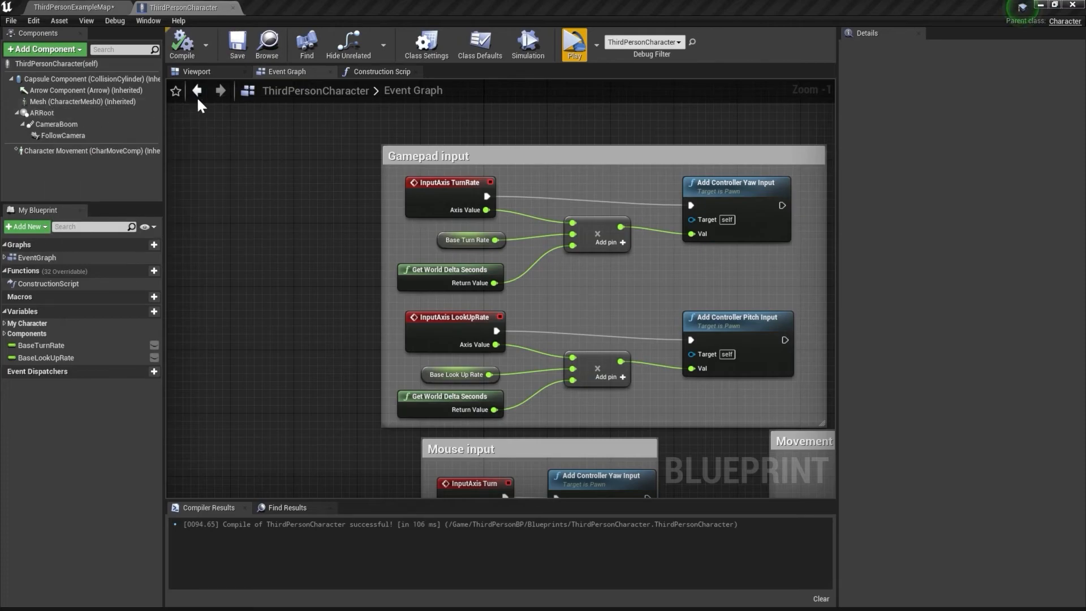
- Add a Tilt Five Wand Controller component under CameraBoom, keeping its default name
{"action": "left_click", "coordinate": [56, 124]}
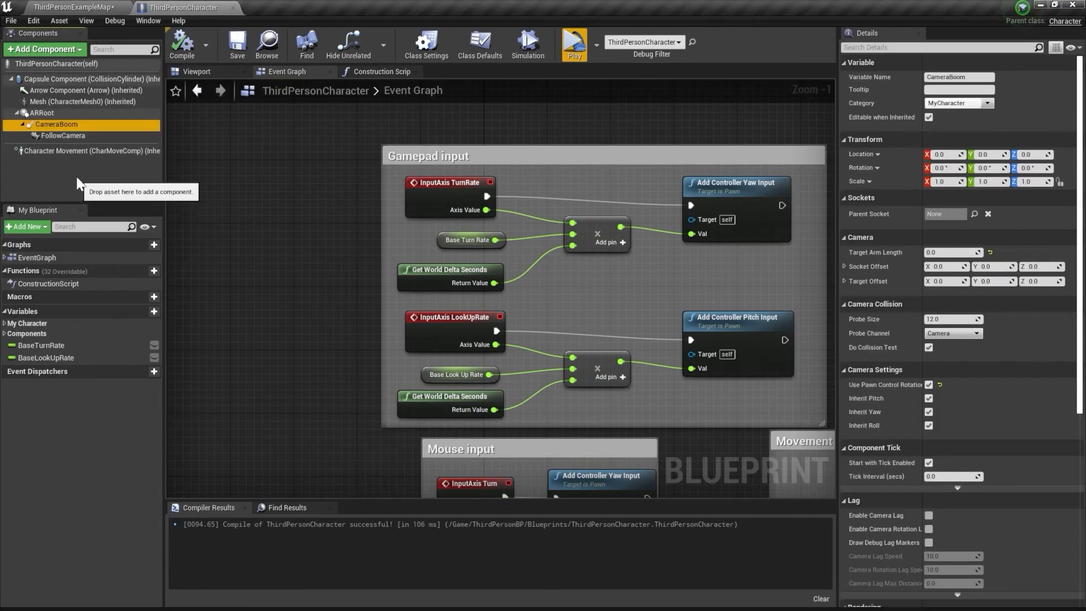
{"action": "left_click", "coordinate": [80, 50]}
{"action": "type", "text": "tilt"}
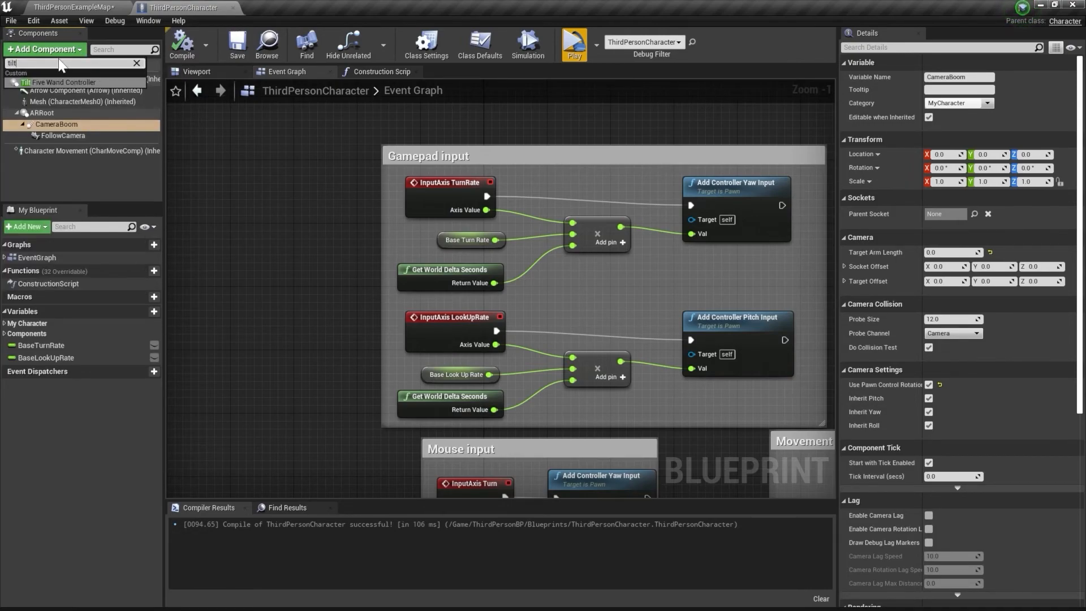
{"action": "left_click", "coordinate": [60, 81]}
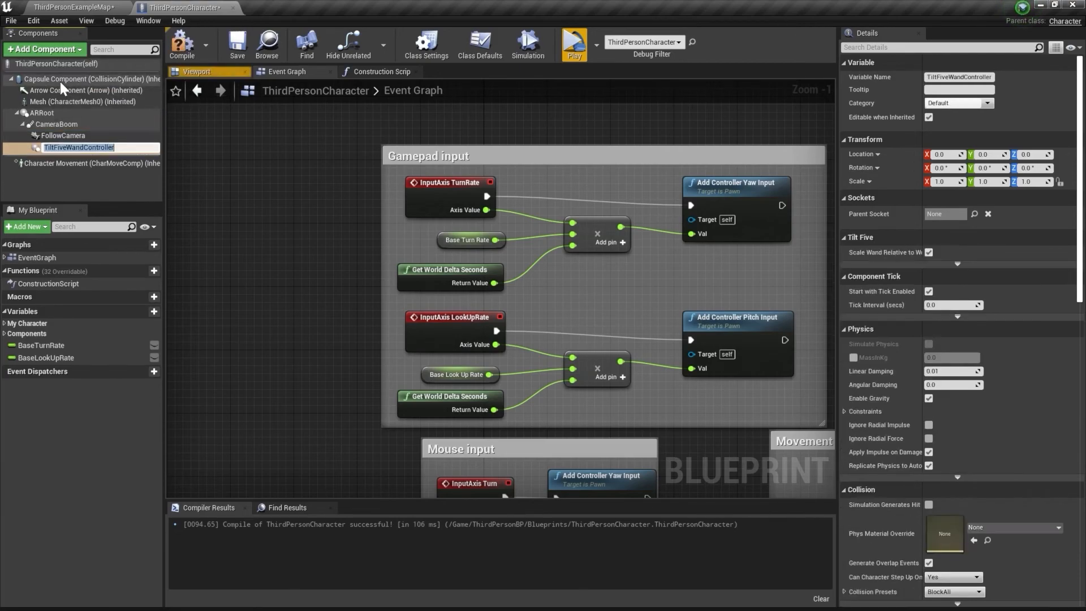
{"action": "left_click", "coordinate": [74, 181]}
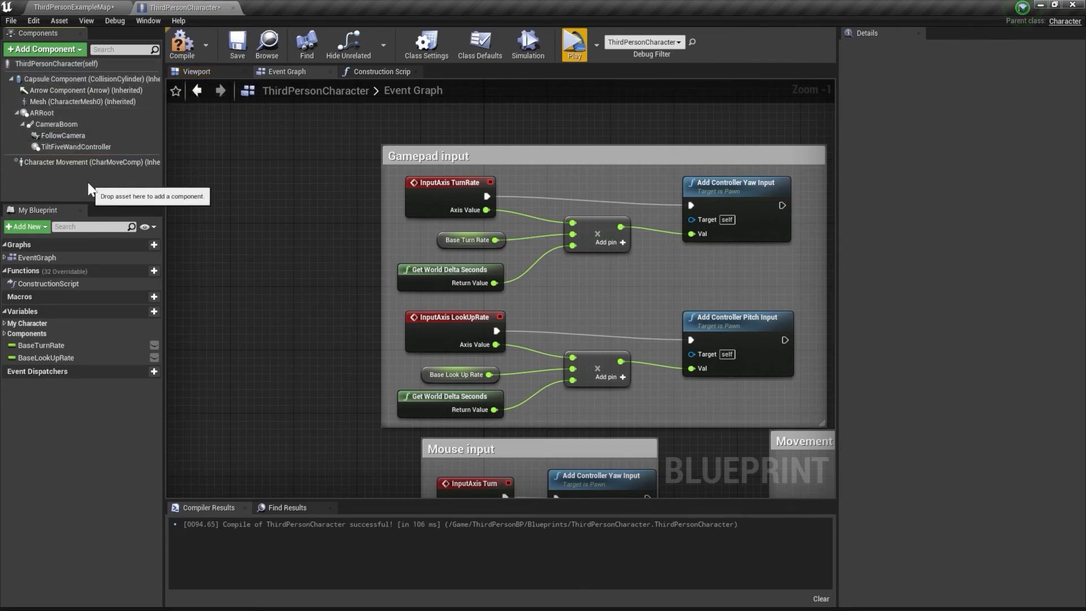
- Set the Motion Source of the TiltFiveWandController component to Right
{"action": "left_click", "coordinate": [70, 147]}
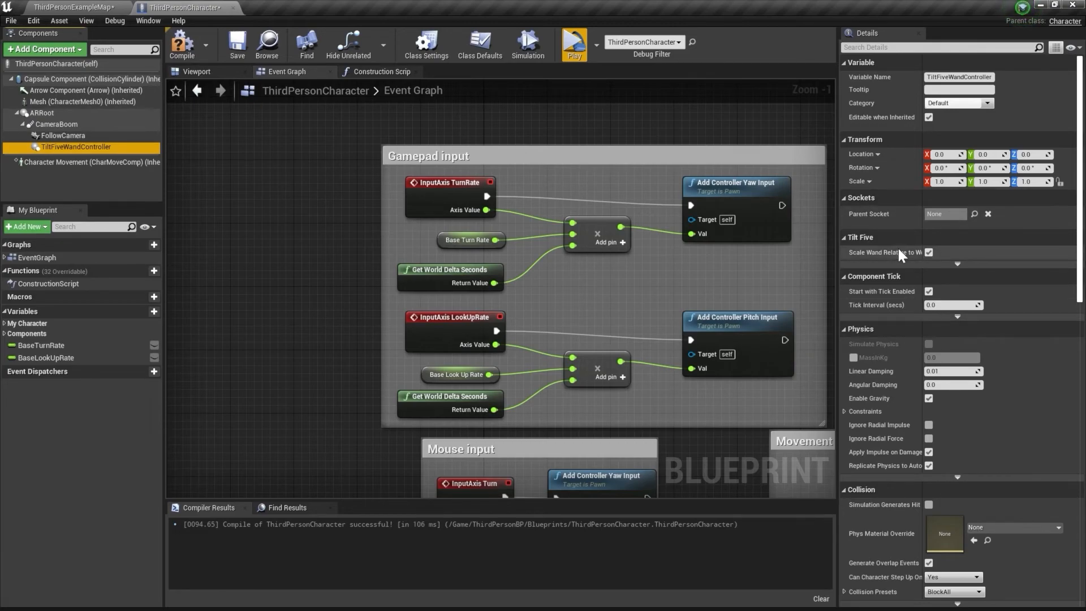
{"action": "scroll", "coordinate": [936, 242], "scroll_direction": "down", "scroll_amount": 10}
{"action": "scroll", "coordinate": [946, 225], "scroll_direction": "down", "scroll_amount": 15}
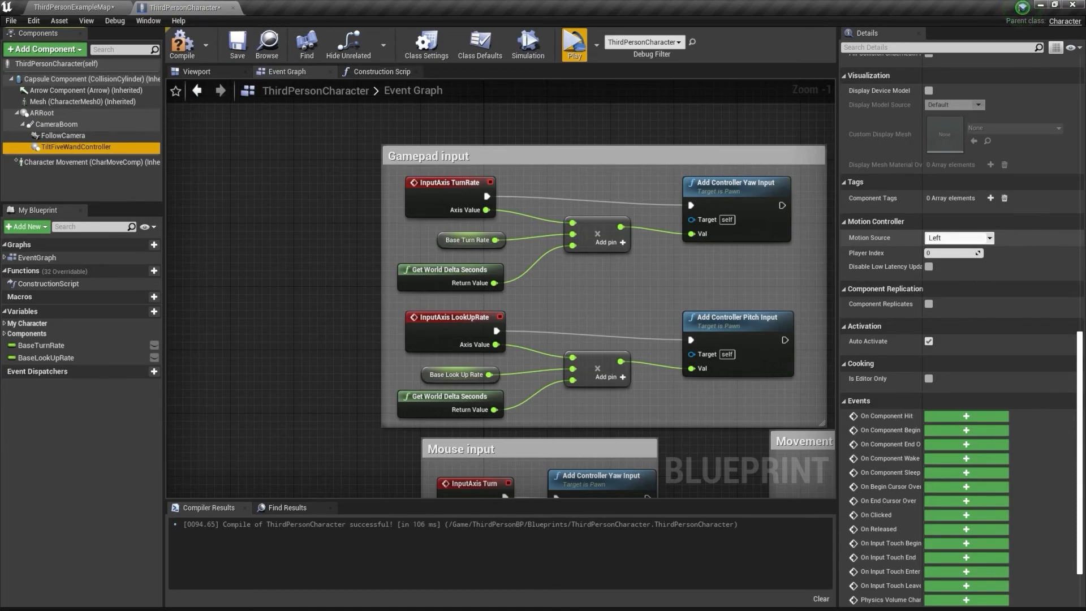
{"action": "left_click", "coordinate": [990, 238]}
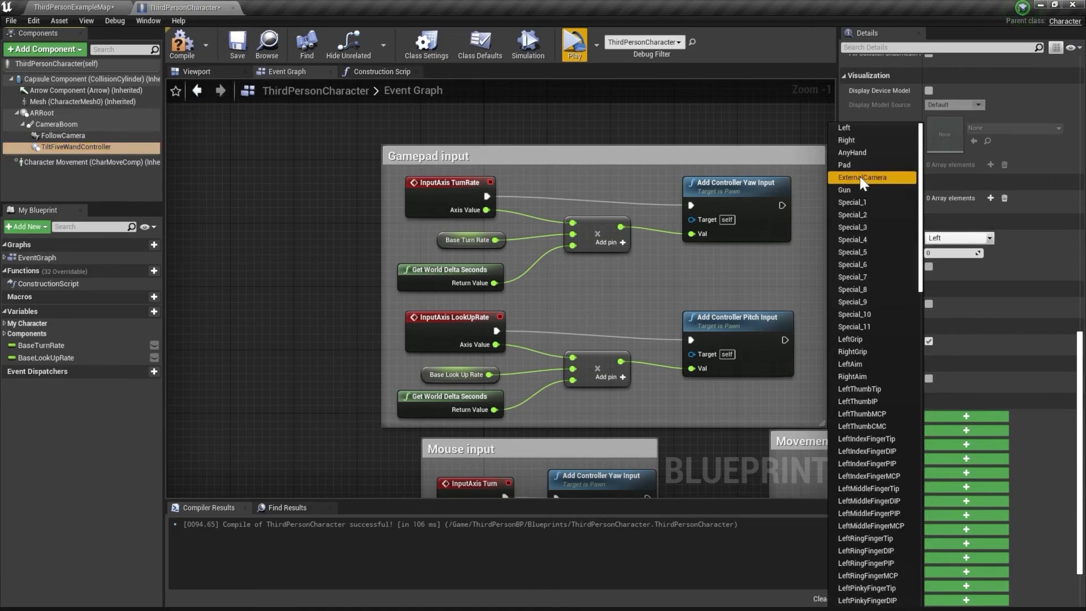
{"action": "left_click", "coordinate": [859, 142]}
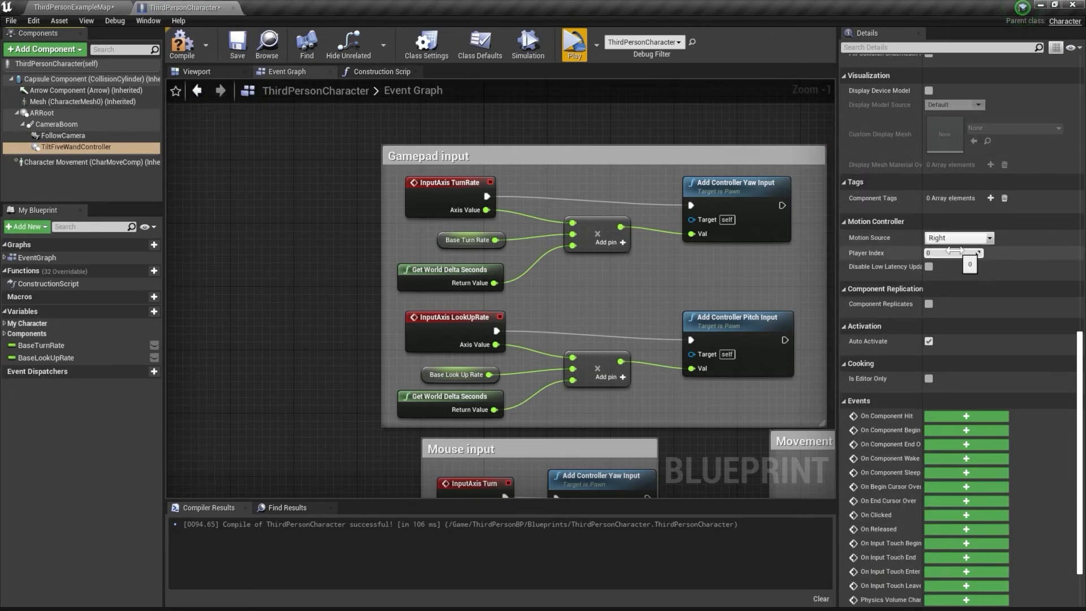
{"action": "left_click", "coordinate": [80, 147]}
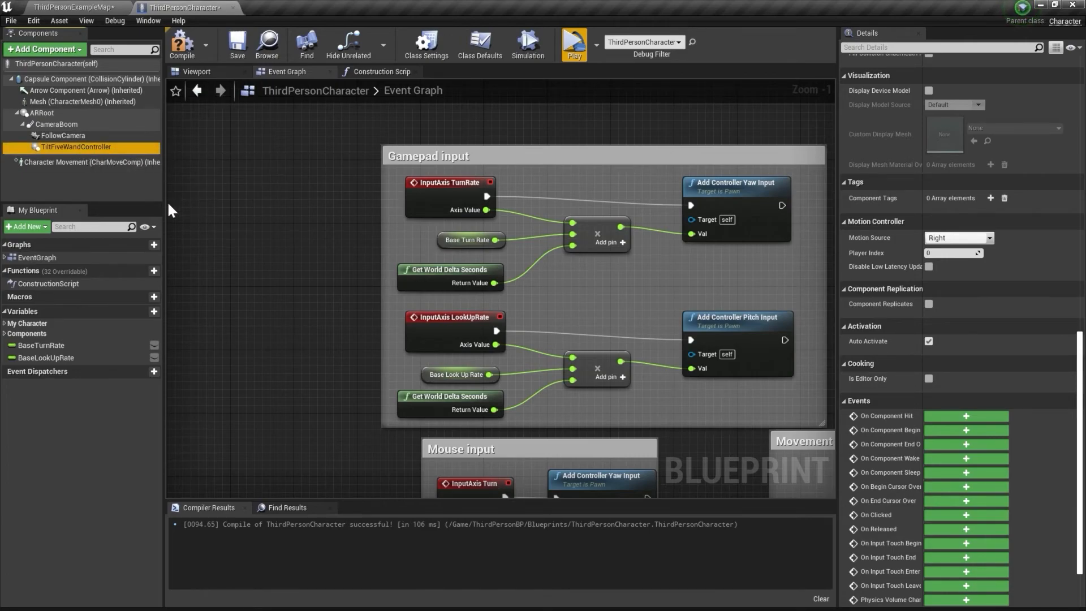
{"action": "right_click", "coordinate": [63, 148]}
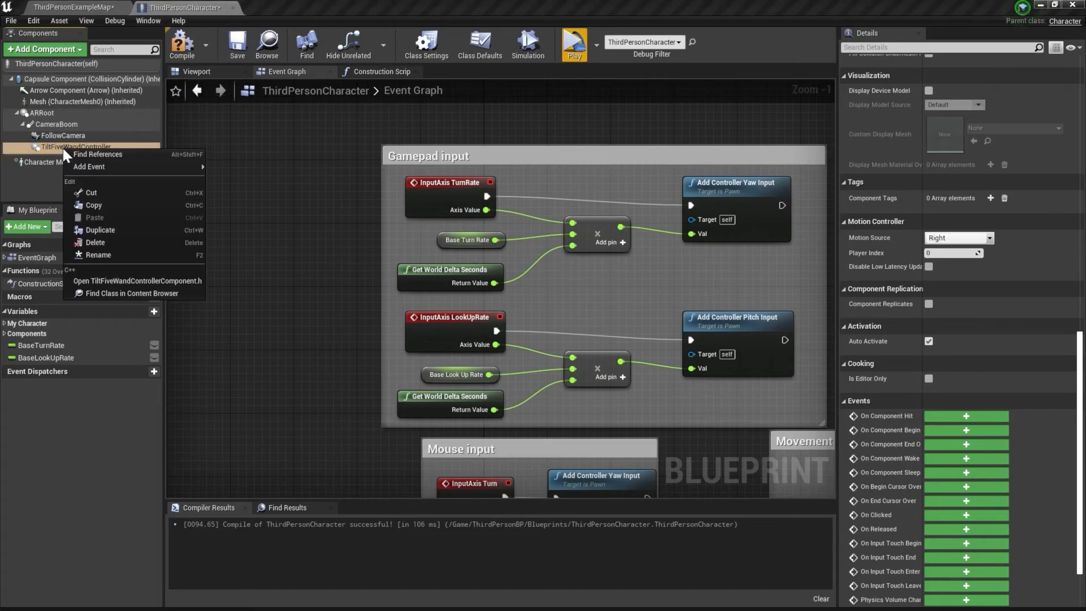
{"action": "left_click", "coordinate": [42, 178]}
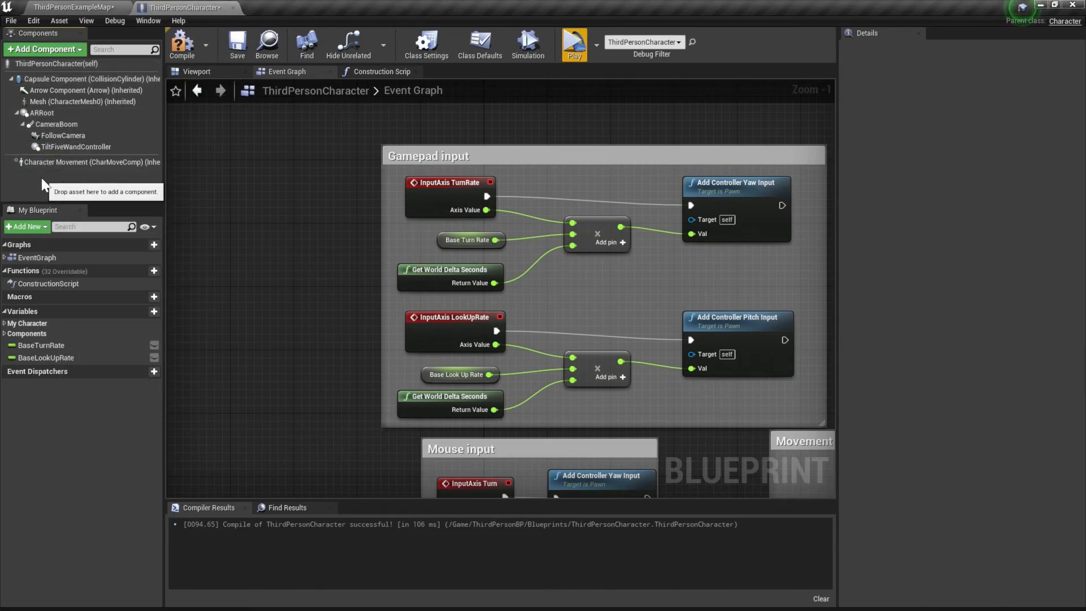
- Add a Static Mesh component under TiltFiveWandController and name it Wand
{"action": "left_click", "coordinate": [73, 146]}
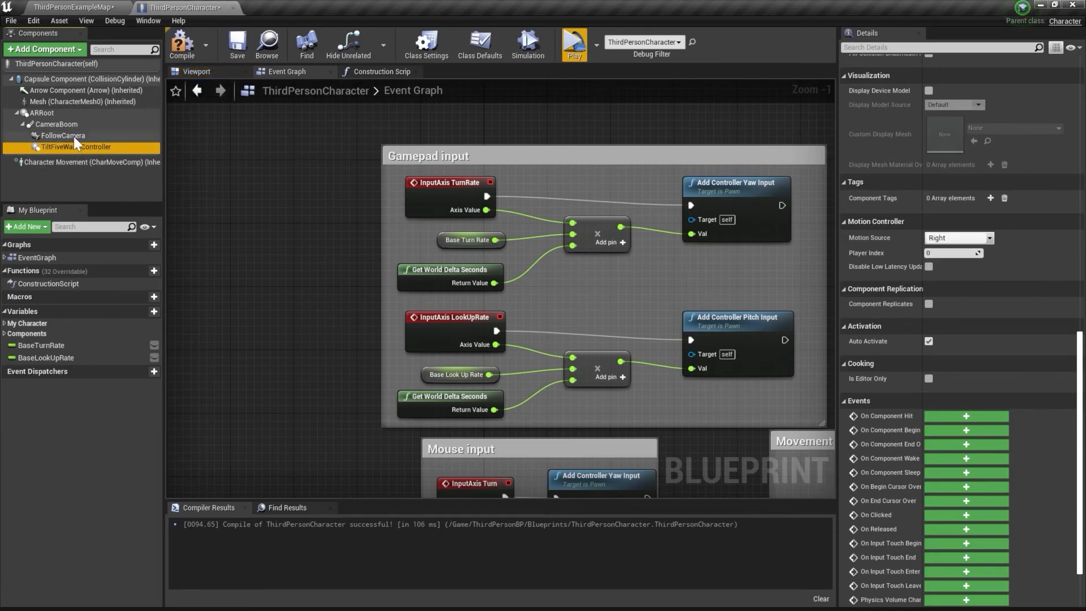
{"action": "left_click", "coordinate": [79, 51]}
{"action": "type", "text": "static"}
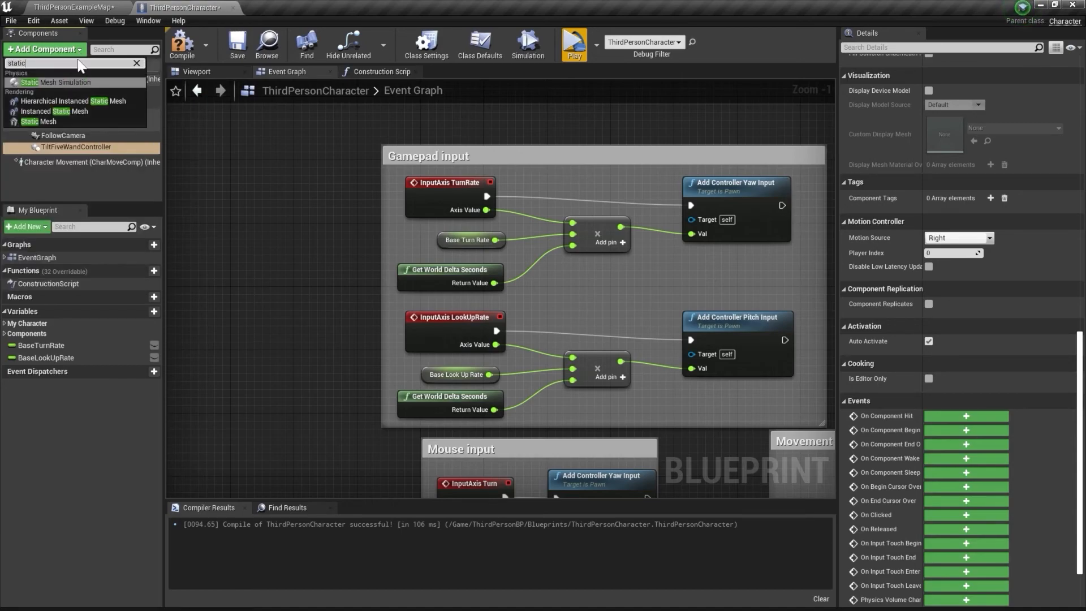
{"action": "left_click", "coordinate": [46, 120]}
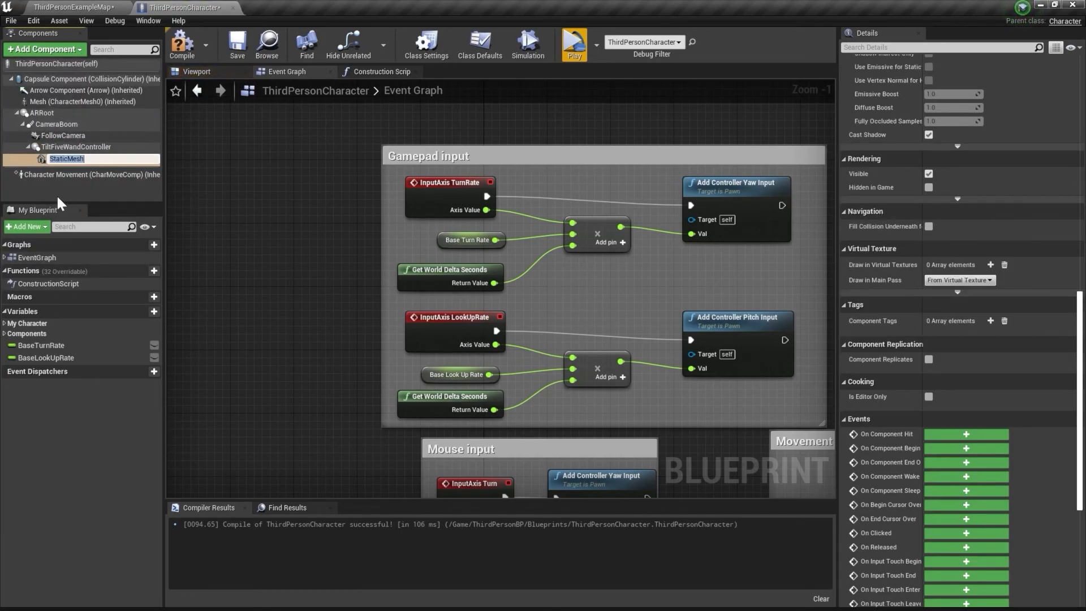
{"action": "type", "text": "Wa"}
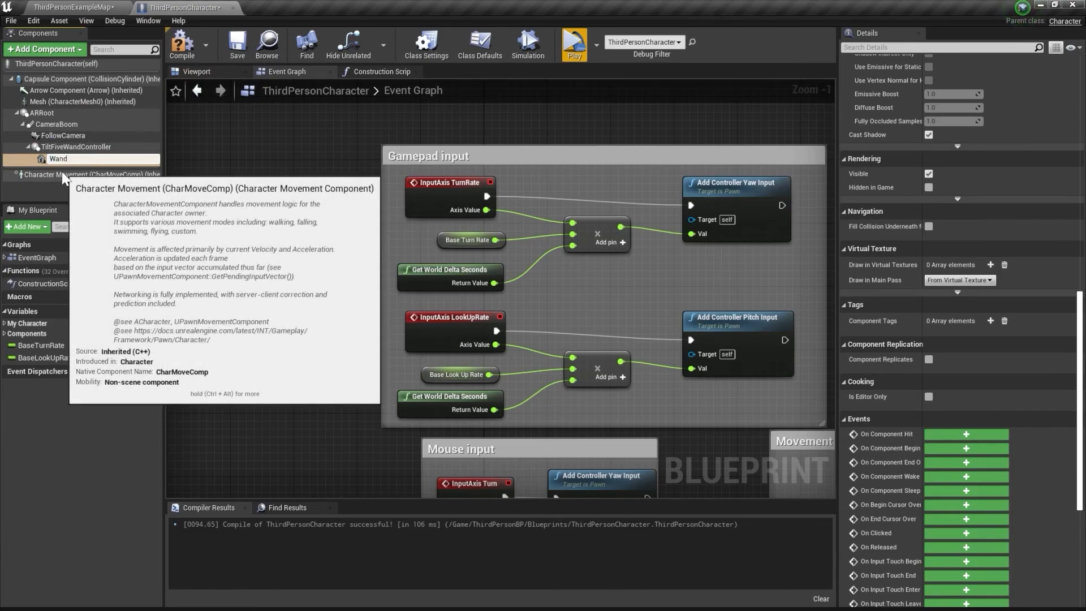
{"action": "type", "text": "nd"}
{"action": "key", "text": "Return"}
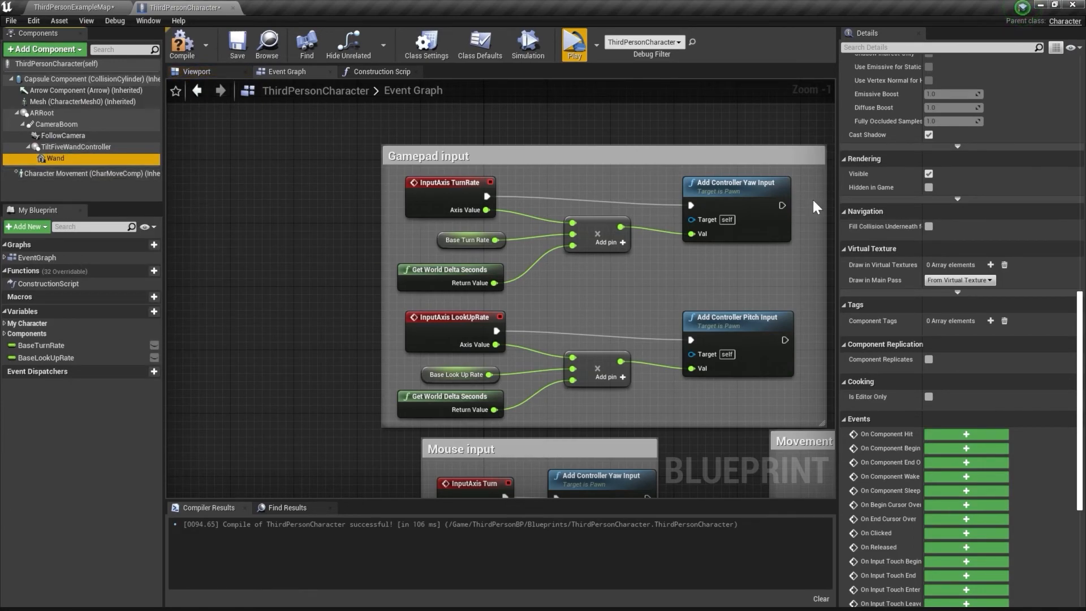
- Assign the Wand static mesh to the Wand component, and compile and save the ThirdPersonCharacter blueprint
{"action": "scroll", "coordinate": [959, 232], "scroll_direction": "up", "scroll_amount": 15}
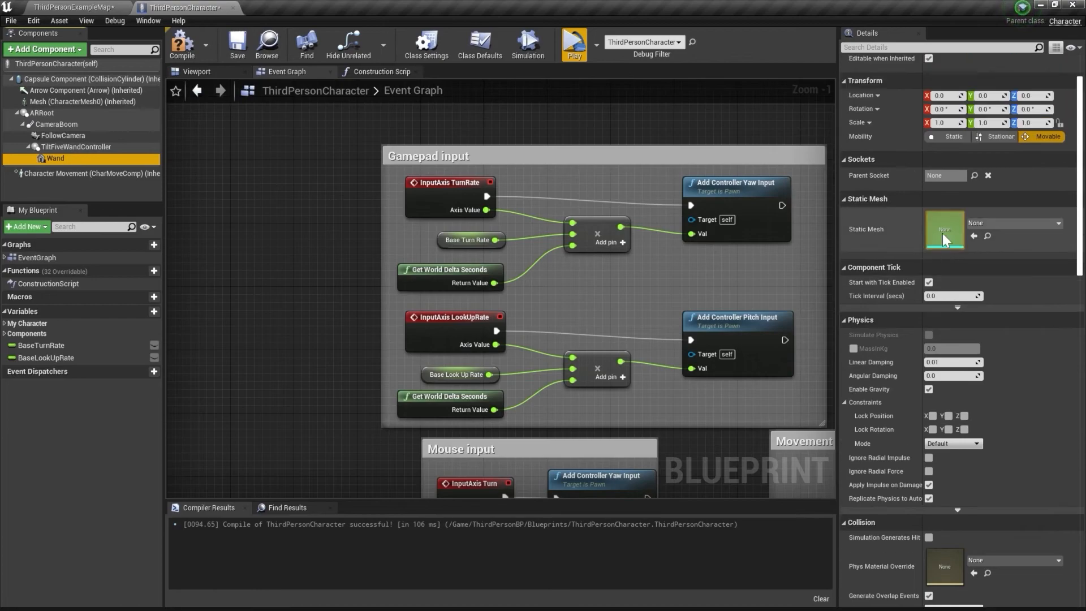
{"action": "scroll", "coordinate": [943, 233], "scroll_direction": "up", "scroll_amount": 2}
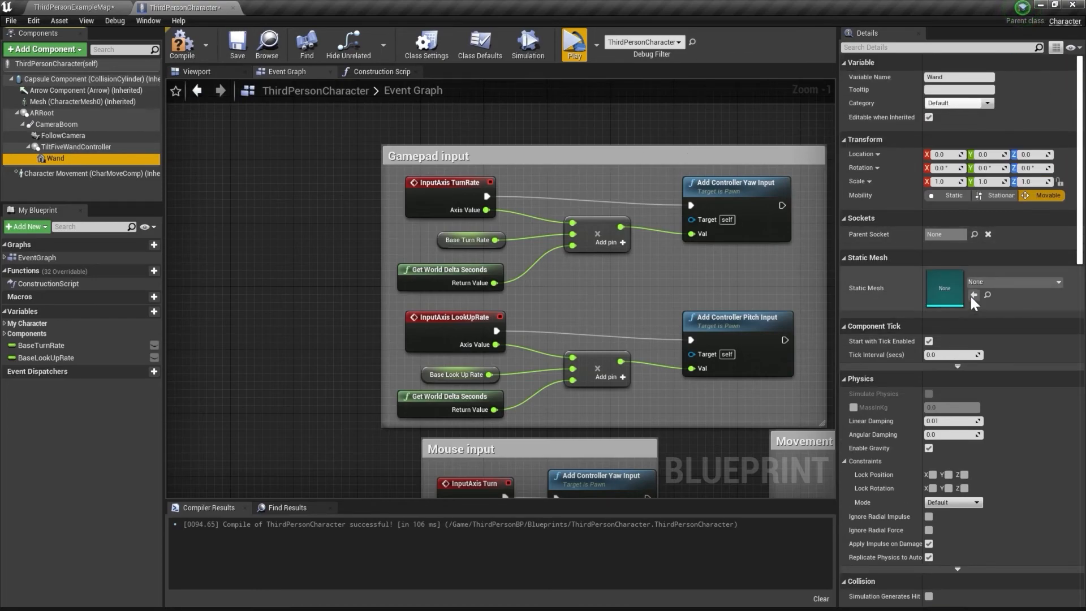
{"action": "left_click", "coordinate": [1004, 282]}
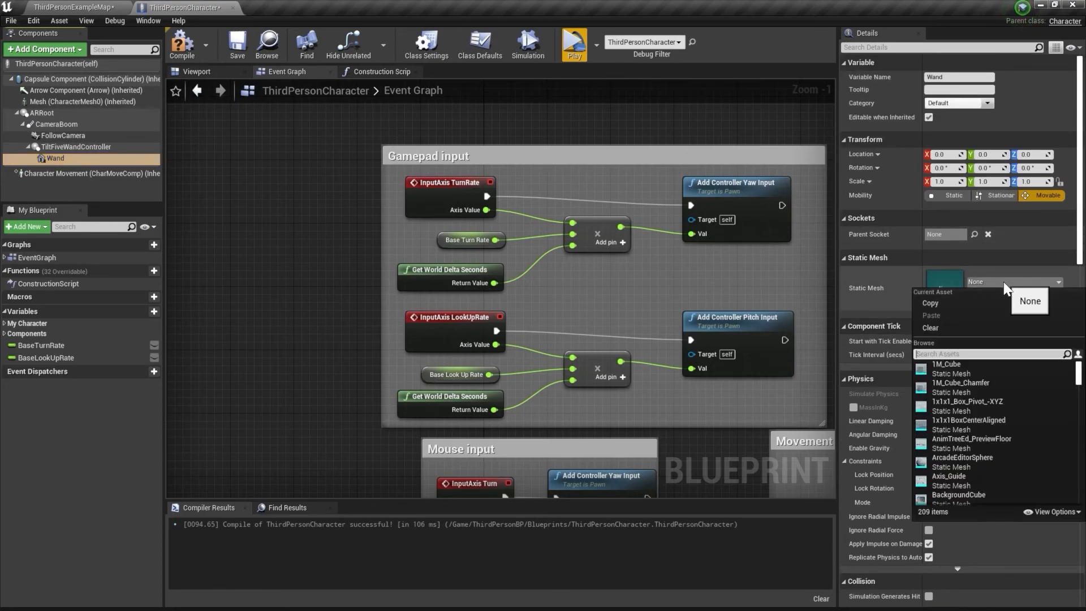
{"action": "type", "text": "wand"}
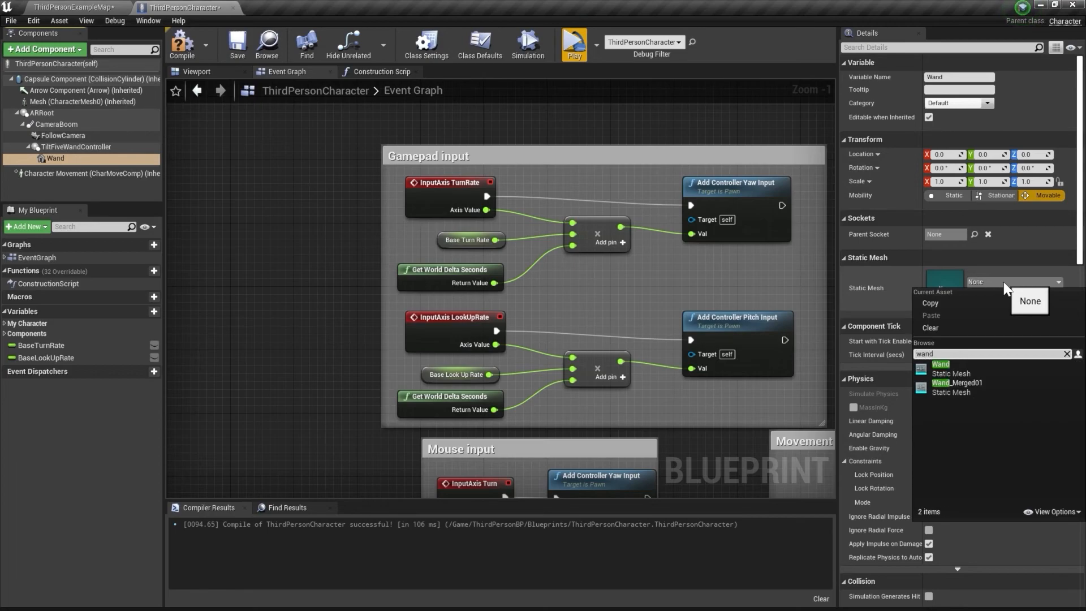
{"action": "left_click", "coordinate": [960, 365]}
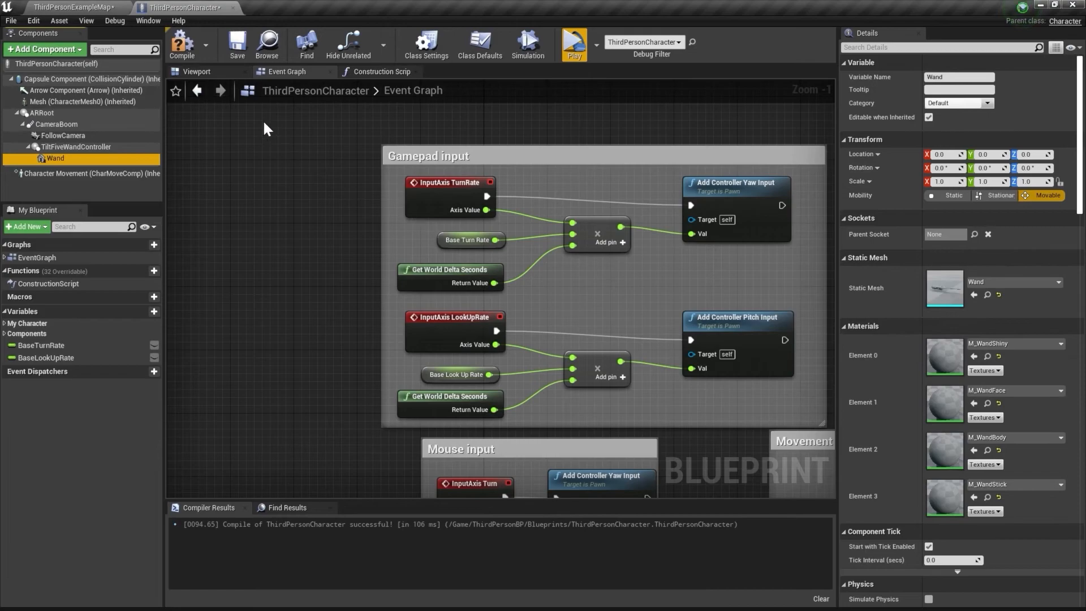
{"action": "left_click", "coordinate": [182, 50]}
{"action": "left_click", "coordinate": [237, 45]}
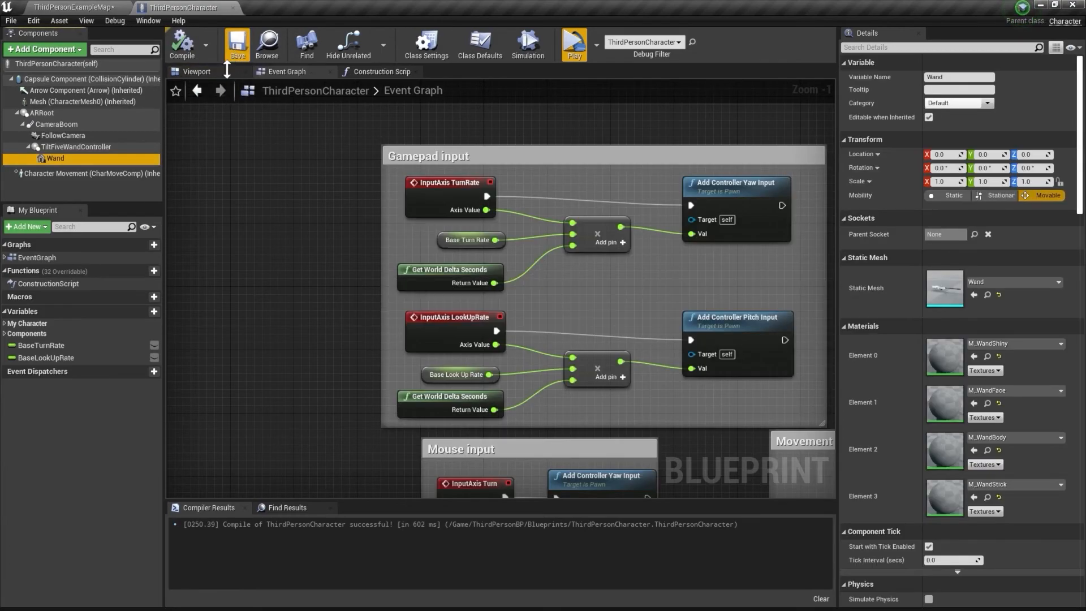
- Inspect the wand mesh on the character in the blueprint's 3D view, and play ThirdPersonExampleMap to test it
{"action": "left_click", "coordinate": [197, 73]}
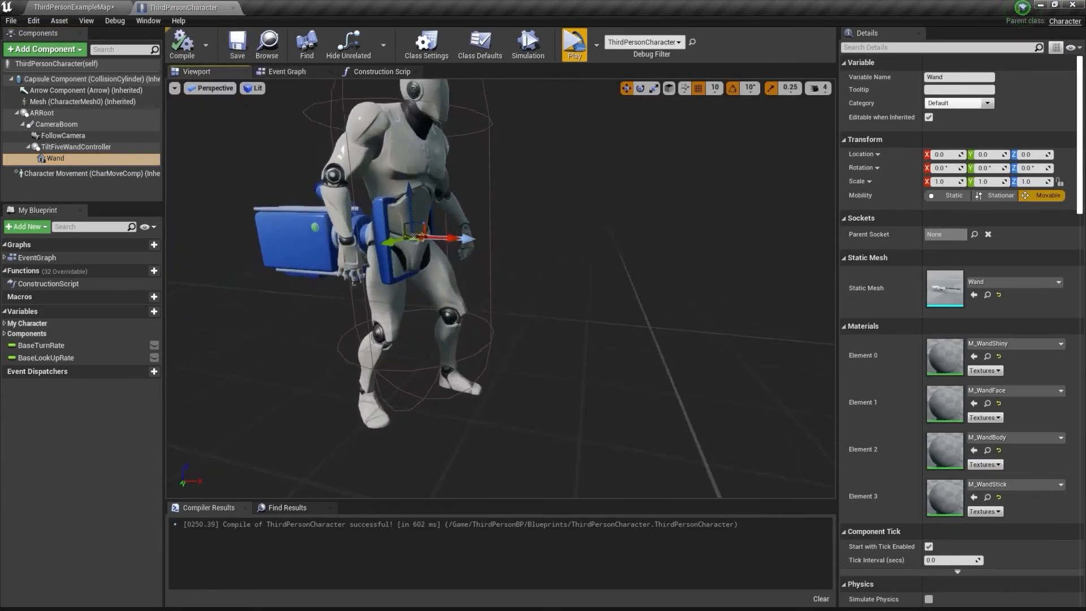
{"action": "right_click_drag", "start_coordinate": [501, 288], "coordinate": [509, 266]}
{"action": "right_click_drag", "start_coordinate": [546, 339], "coordinate": [475, 317]}
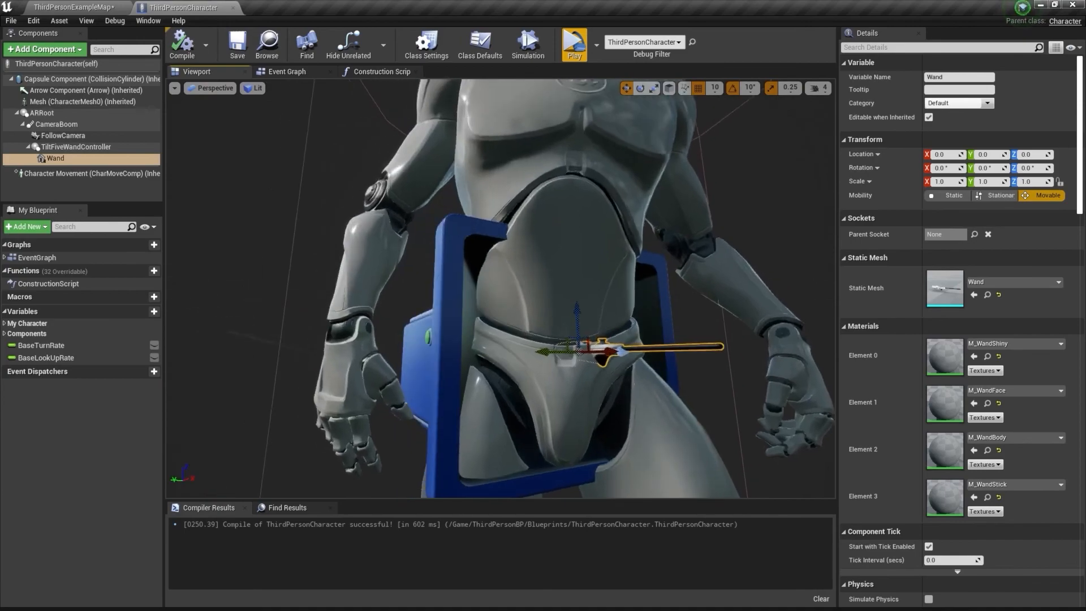
{"action": "left_click", "coordinate": [75, 8]}
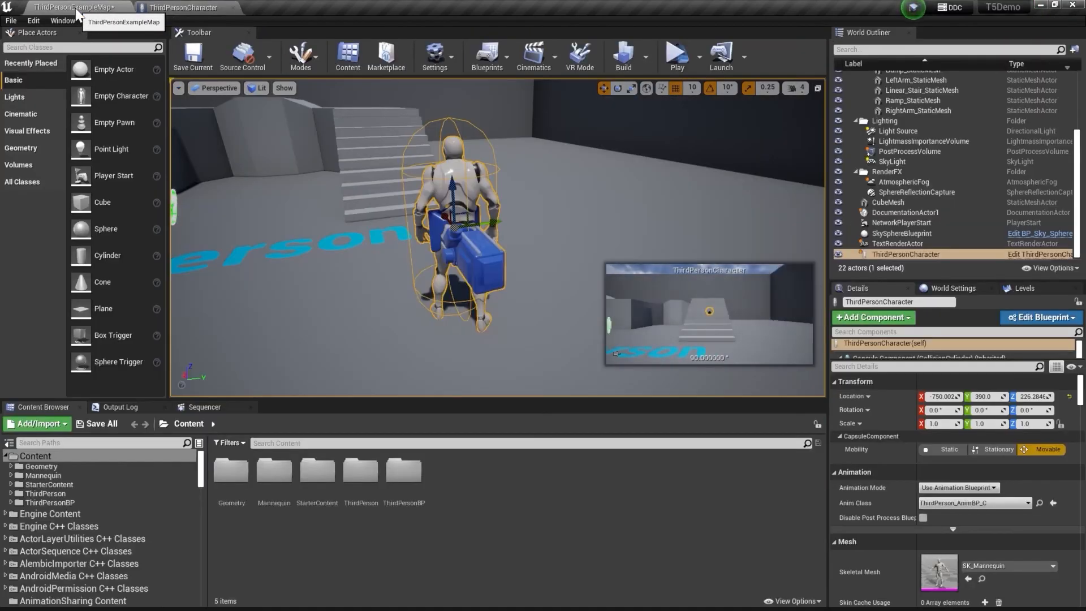
{"action": "left_click", "coordinate": [677, 54]}
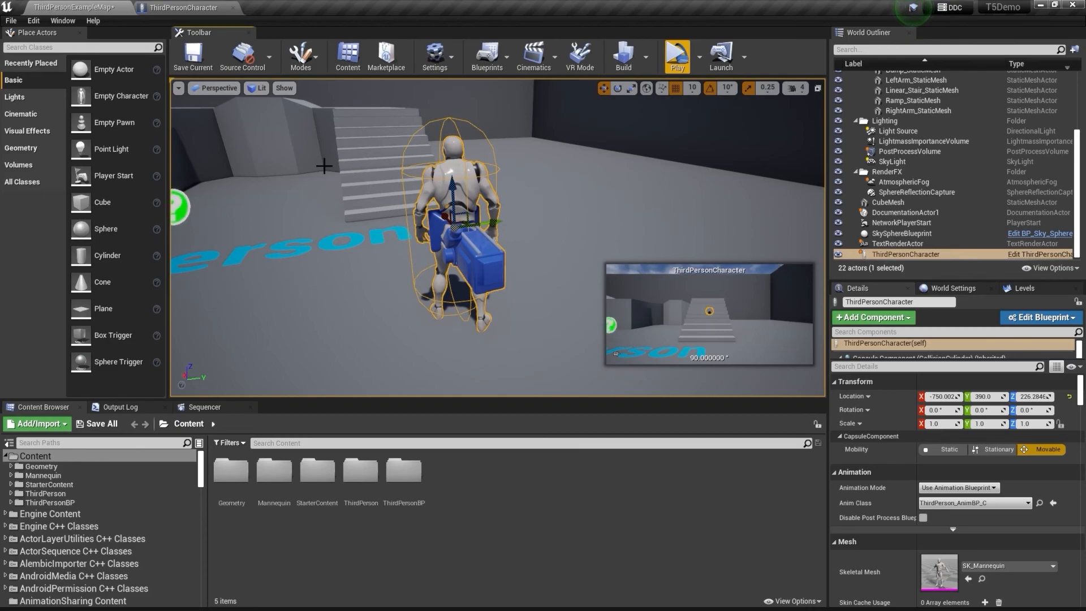
- Set the Wand component's collision preset to NoCollision in the ThirdPersonCharacter blueprint, and return to ThirdPersonExampleMap
{"action": "left_click", "coordinate": [180, 7]}
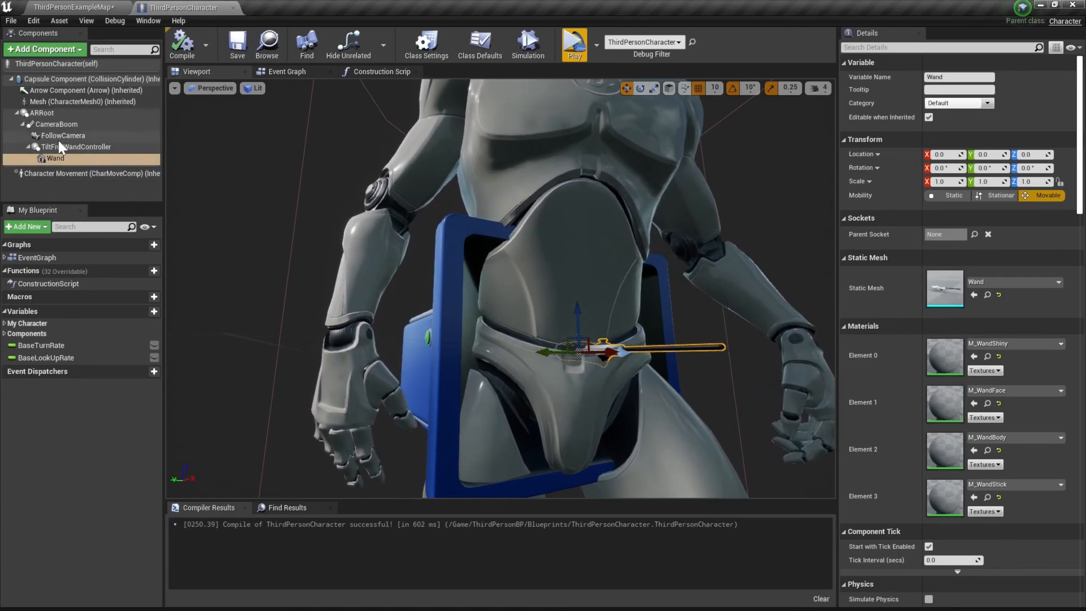
{"action": "left_click", "coordinate": [56, 158]}
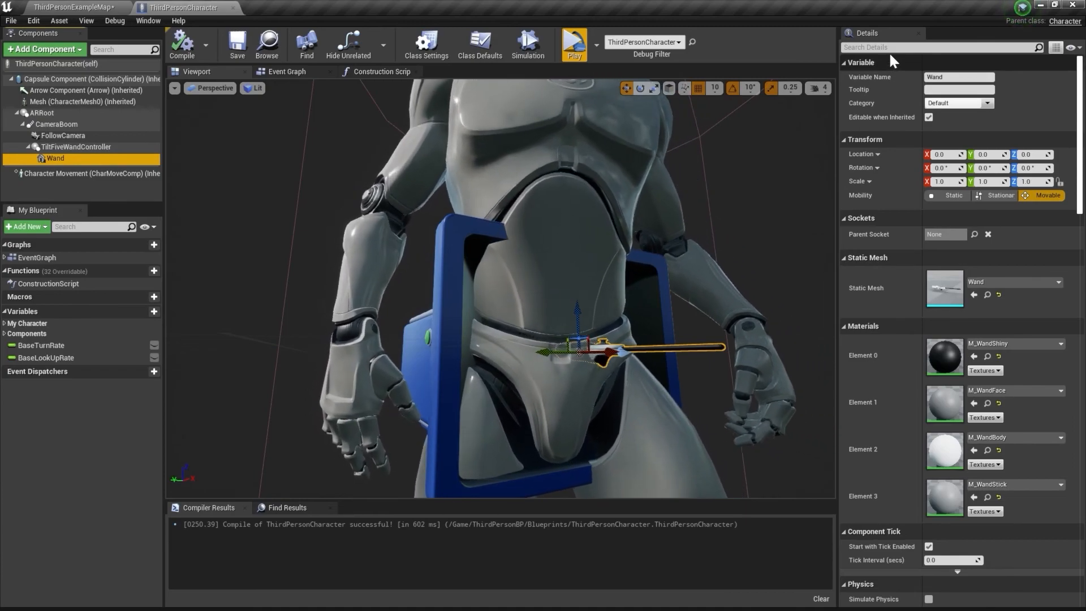
{"action": "left_click", "coordinate": [938, 48]}
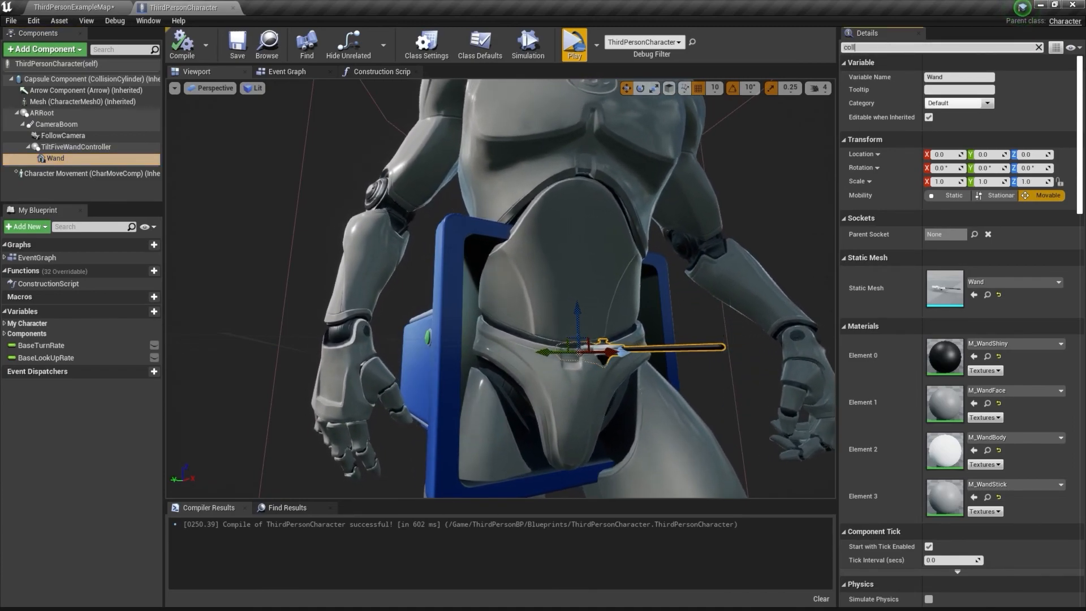
{"action": "type", "text": "colli"}
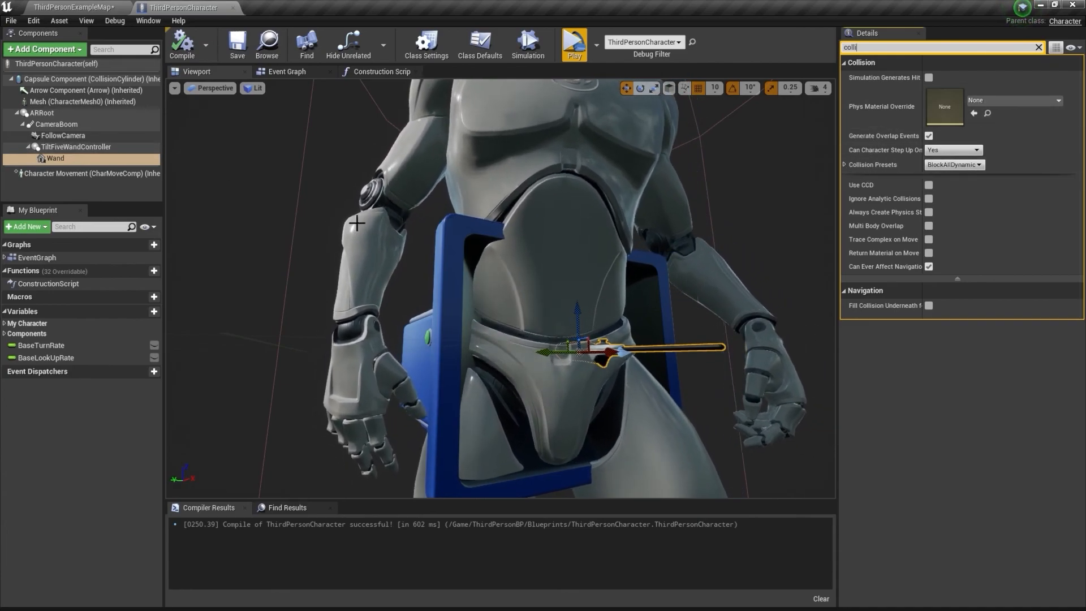
{"action": "left_click", "coordinate": [955, 165]}
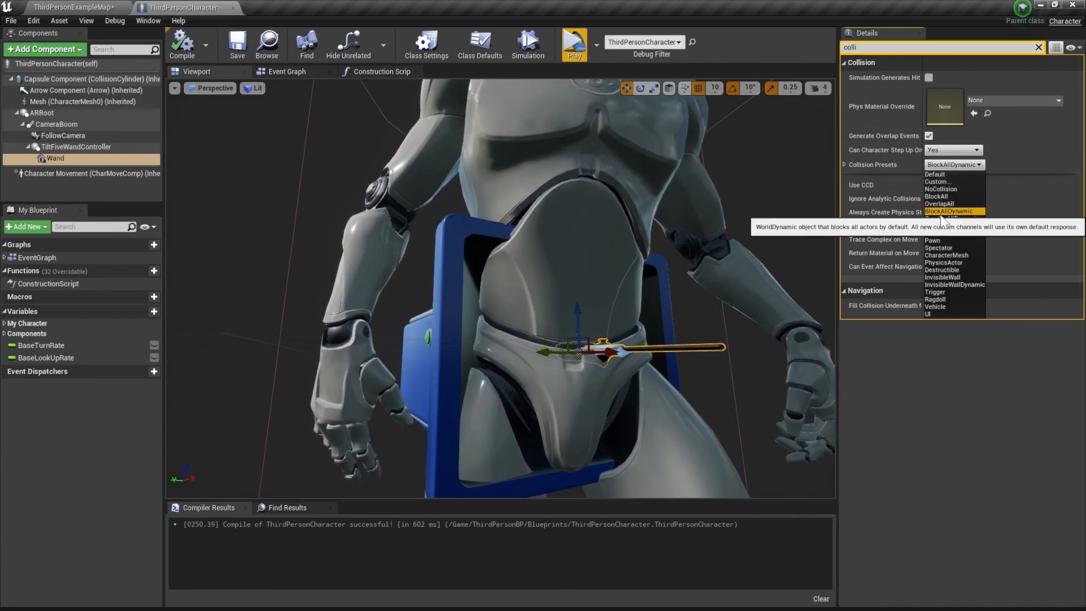
{"action": "left_click", "coordinate": [940, 189]}
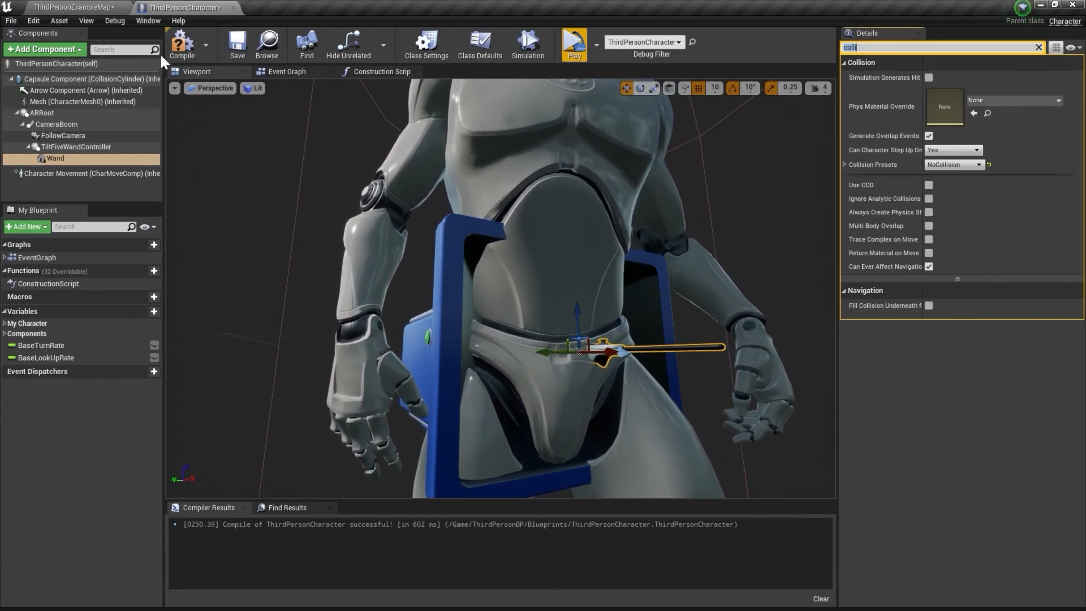
{"action": "left_click", "coordinate": [73, 6]}
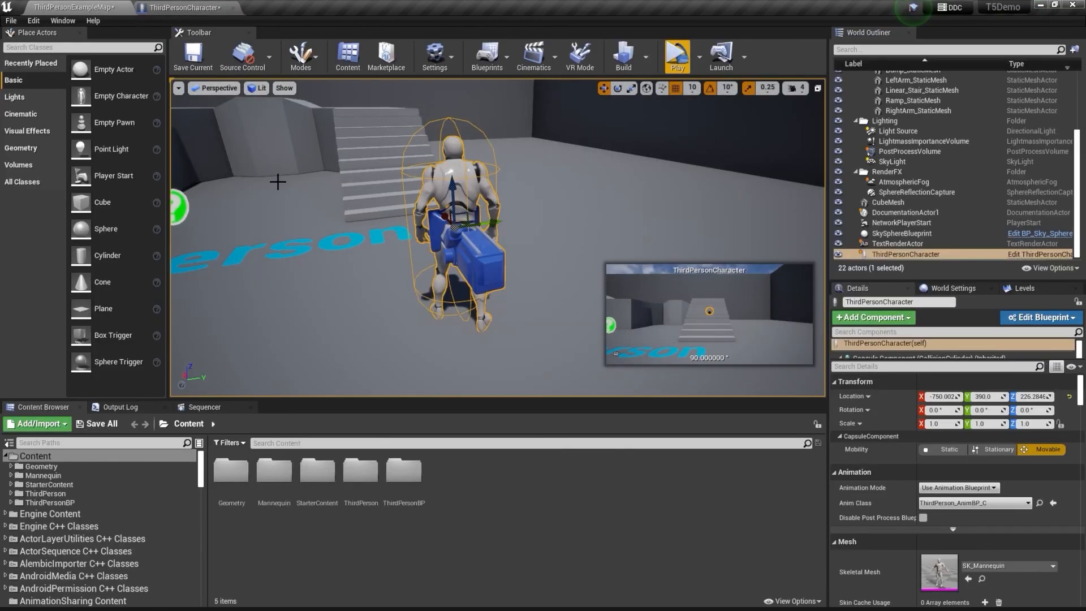